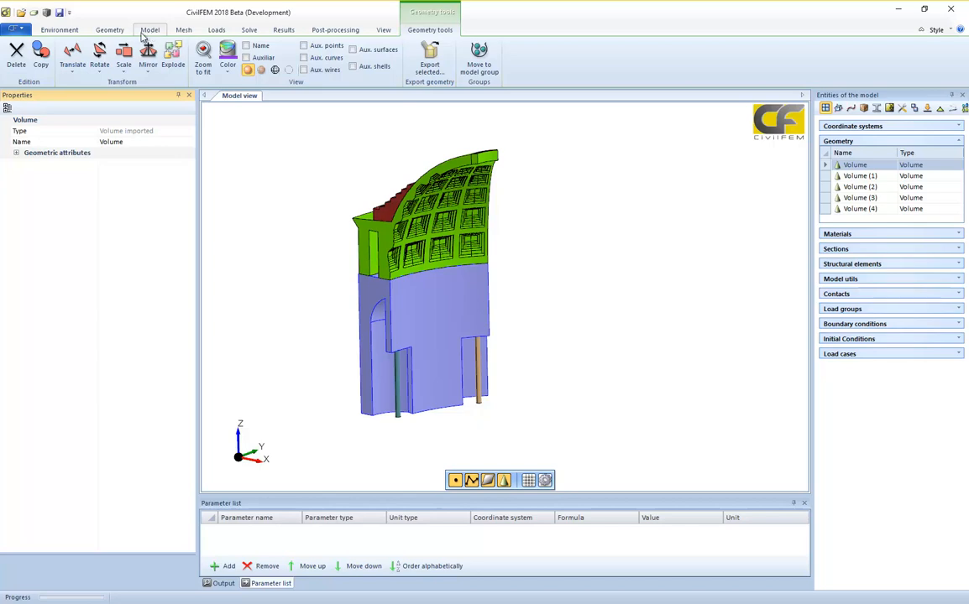
Step: Open the recent model Example_0.cf without saving the active model
{"action": "left_click", "coordinate": [14, 30]}
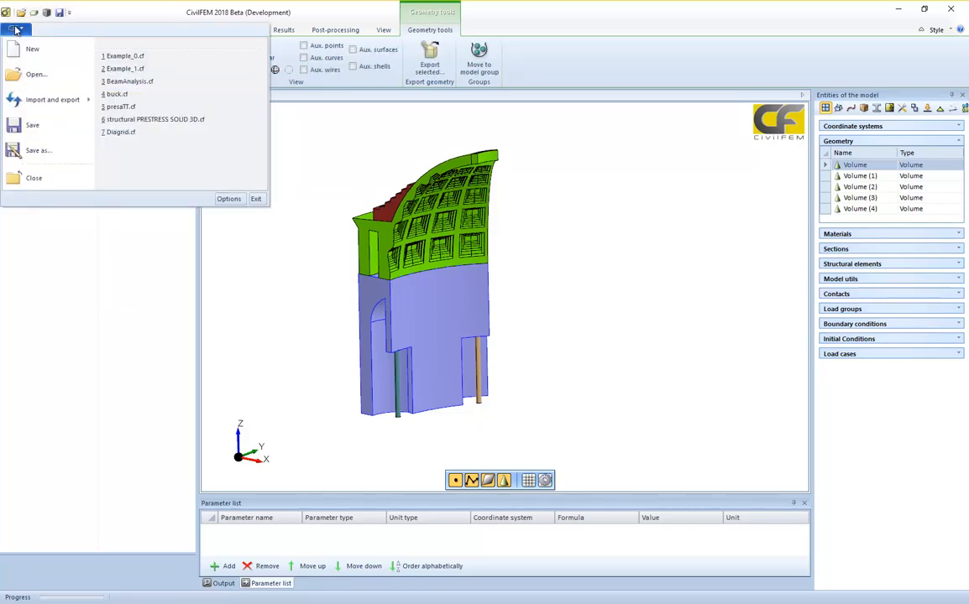
{"action": "left_click", "coordinate": [124, 56]}
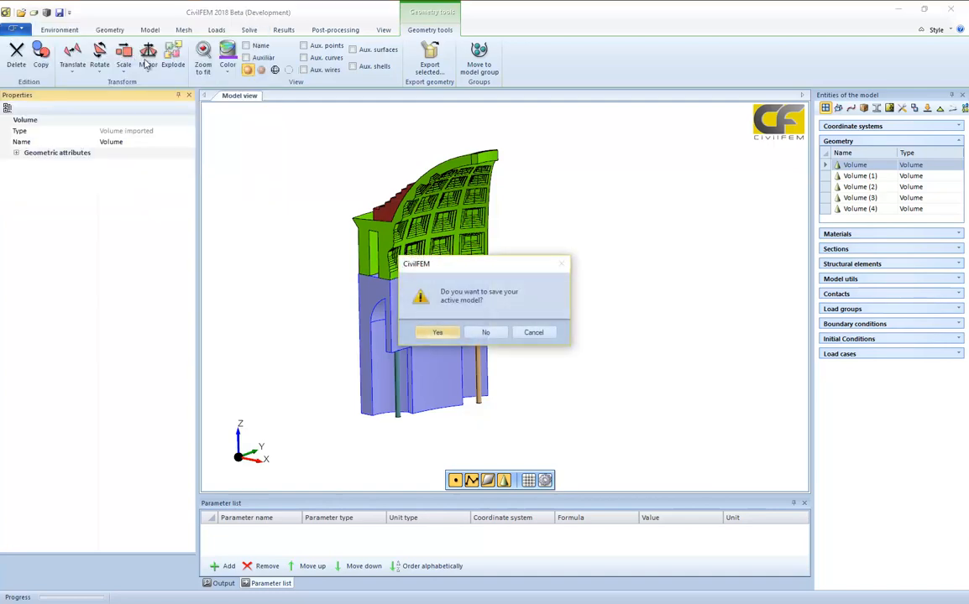
{"action": "left_click", "coordinate": [485, 333]}
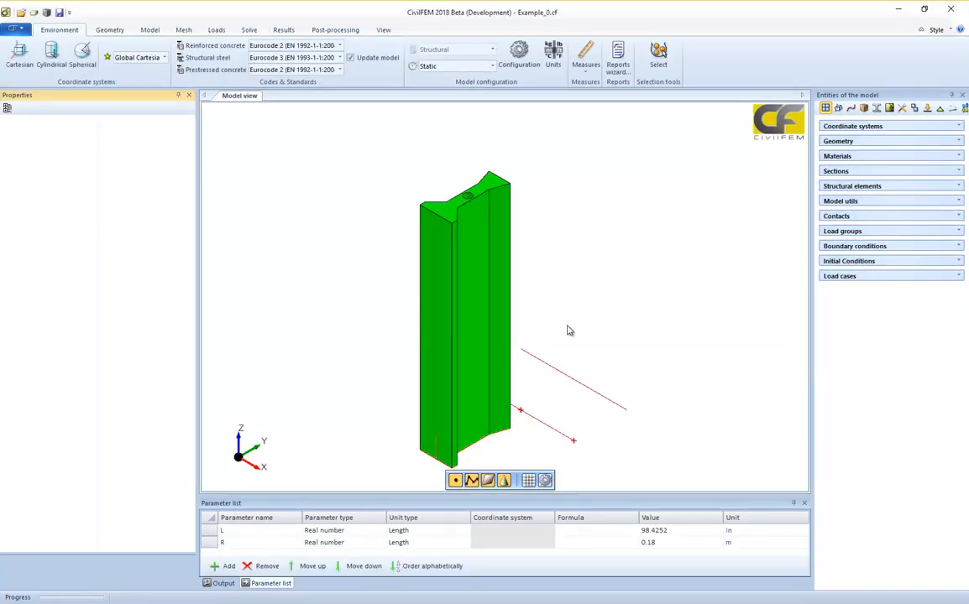
{"action": "scroll", "coordinate": [582, 313], "scroll_direction": "down", "scroll_amount": 2}
{"action": "middle_click_drag", "start_coordinate": [575, 303], "coordinate": [774, 248]}
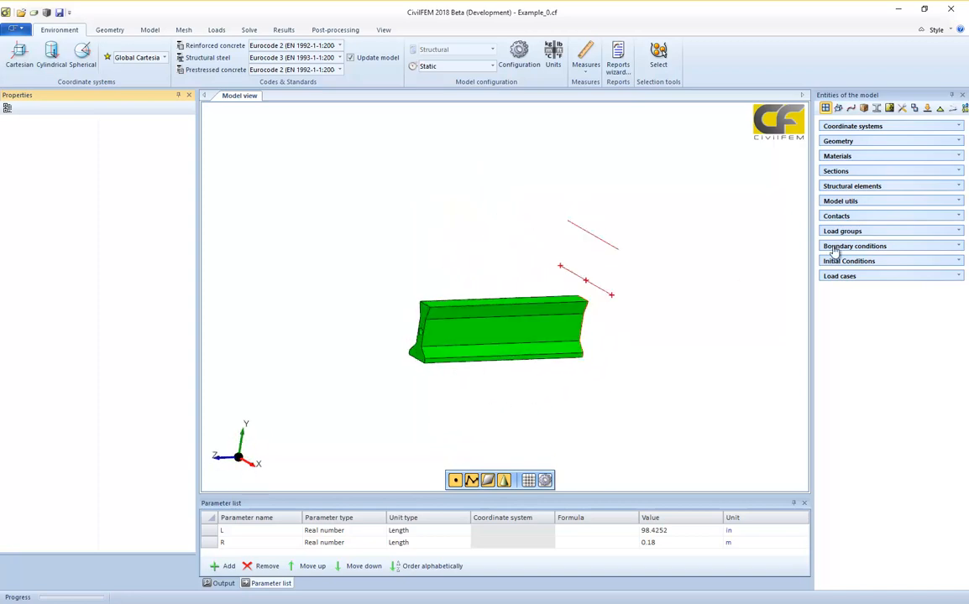
Step: Select every geometry entity in the model and display them all as shaded solids
{"action": "left_click", "coordinate": [835, 141]}
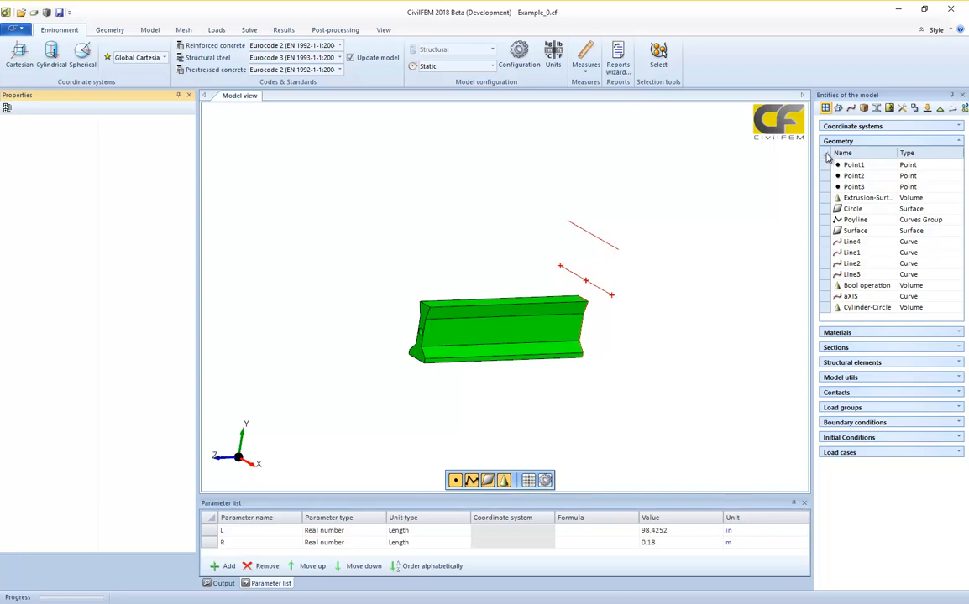
{"action": "left_click", "coordinate": [827, 154]}
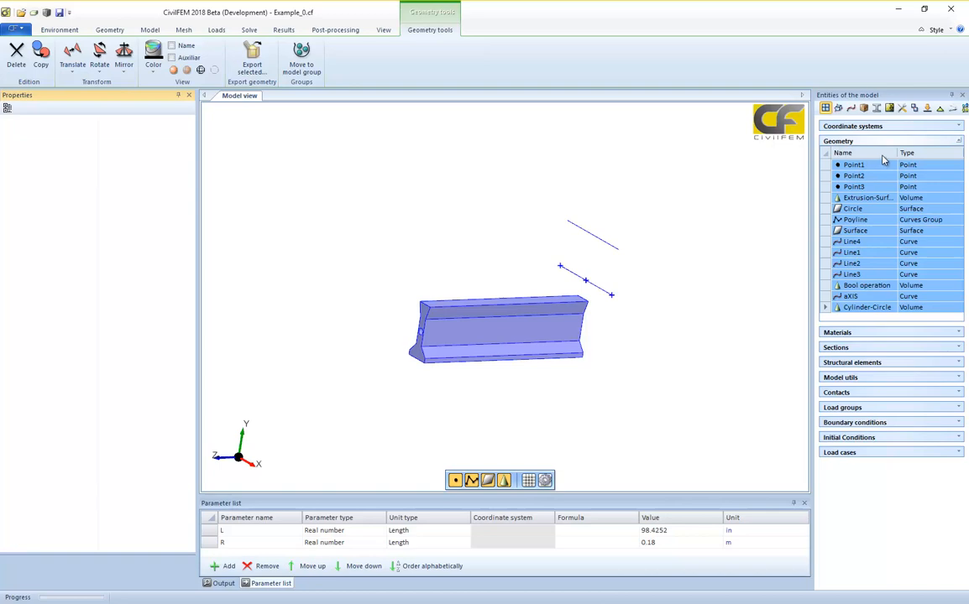
{"action": "left_click", "coordinate": [175, 71]}
{"action": "middle_click_drag", "start_coordinate": [397, 246], "coordinate": [454, 233]}
{"action": "left_click", "coordinate": [357, 264]}
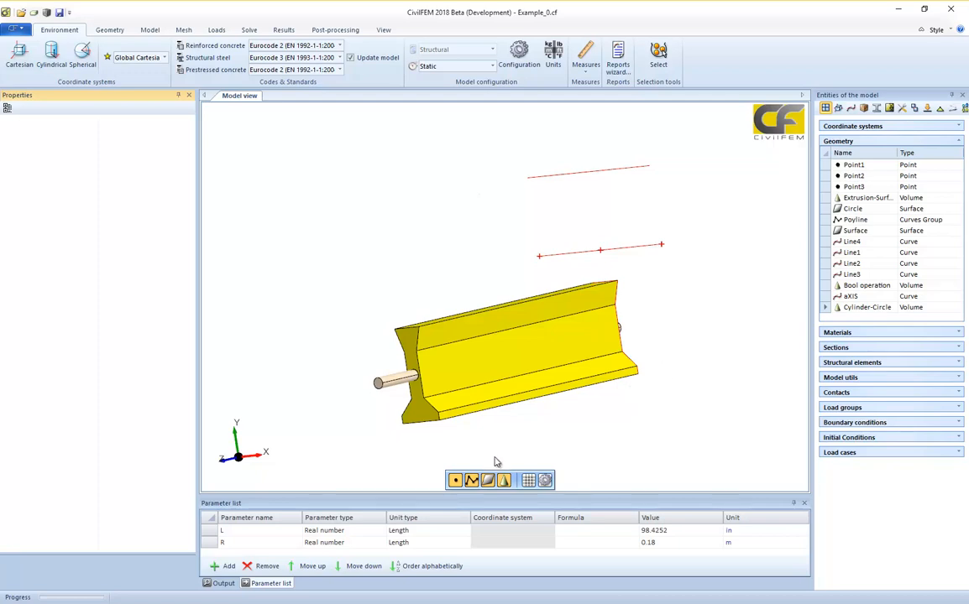
Step: Hide the Cylinder-Circle volume running through the beam and the Circle surface at the beam's end
{"action": "scroll", "coordinate": [722, 286], "scroll_direction": "down", "scroll_amount": 2}
{"action": "left_click", "coordinate": [407, 362]}
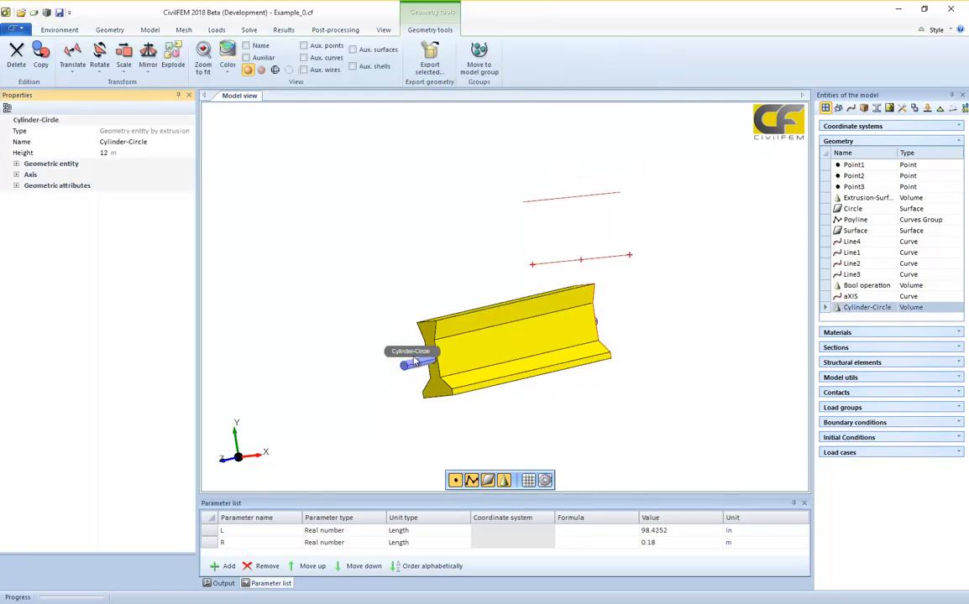
{"action": "left_click", "coordinate": [288, 70]}
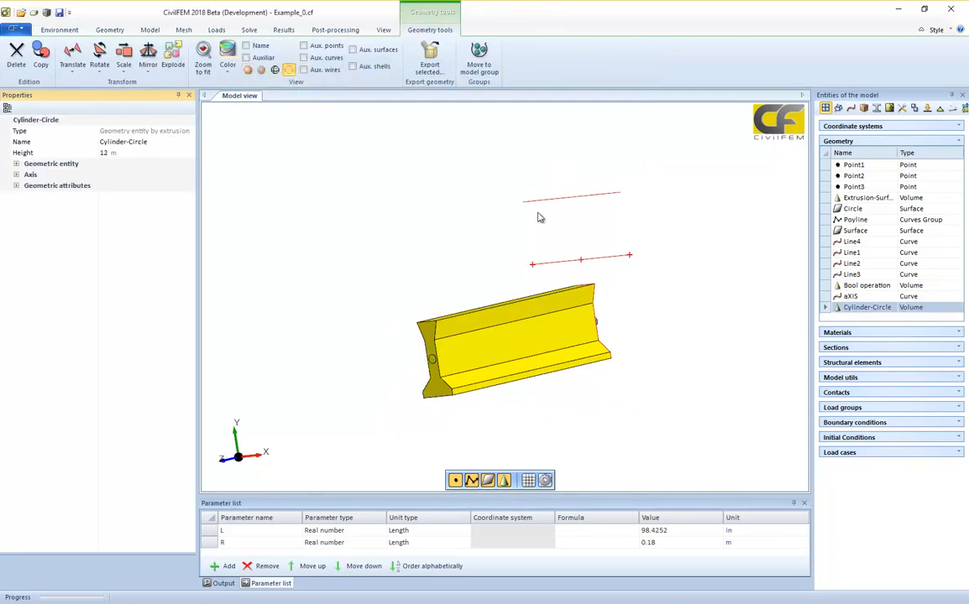
{"action": "middle_click_drag", "start_coordinate": [639, 284], "coordinate": [675, 309]}
{"action": "left_click", "coordinate": [675, 309]}
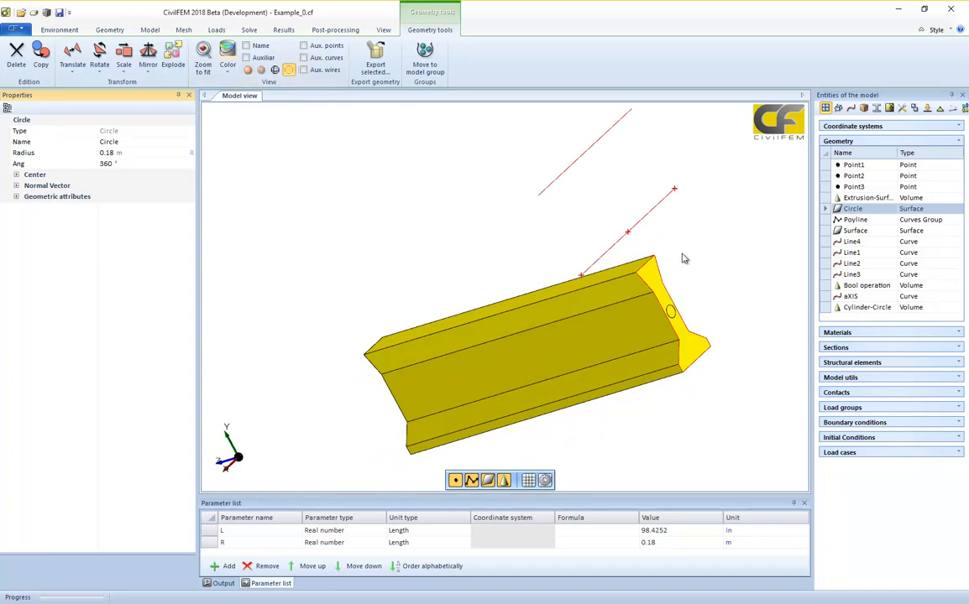
{"action": "middle_click_drag", "start_coordinate": [618, 234], "coordinate": [738, 185]}
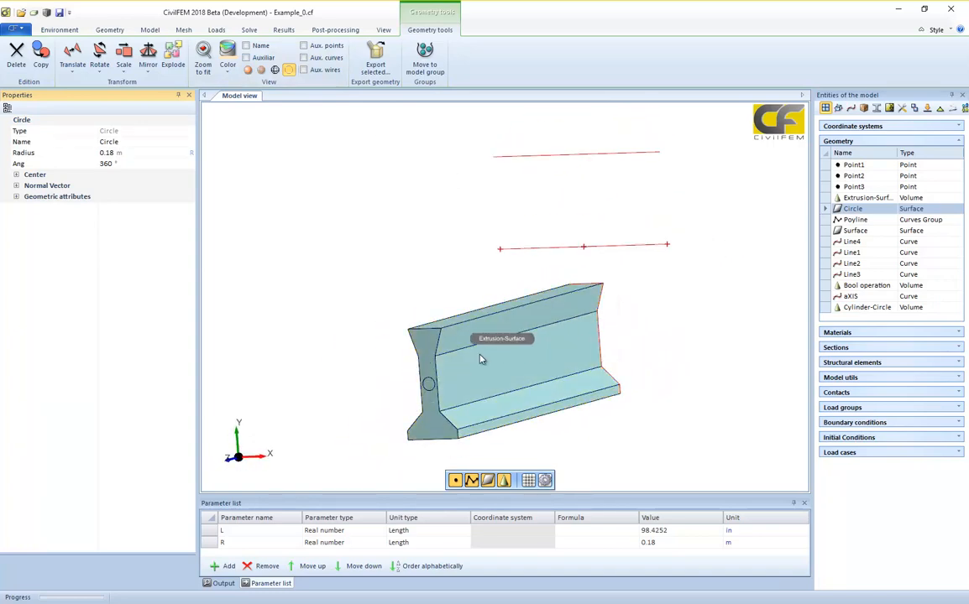
Step: Hide the Extrusion-Surface volume and the Surface entity closing the hole at the beam's end
{"action": "left_click", "coordinate": [428, 388]}
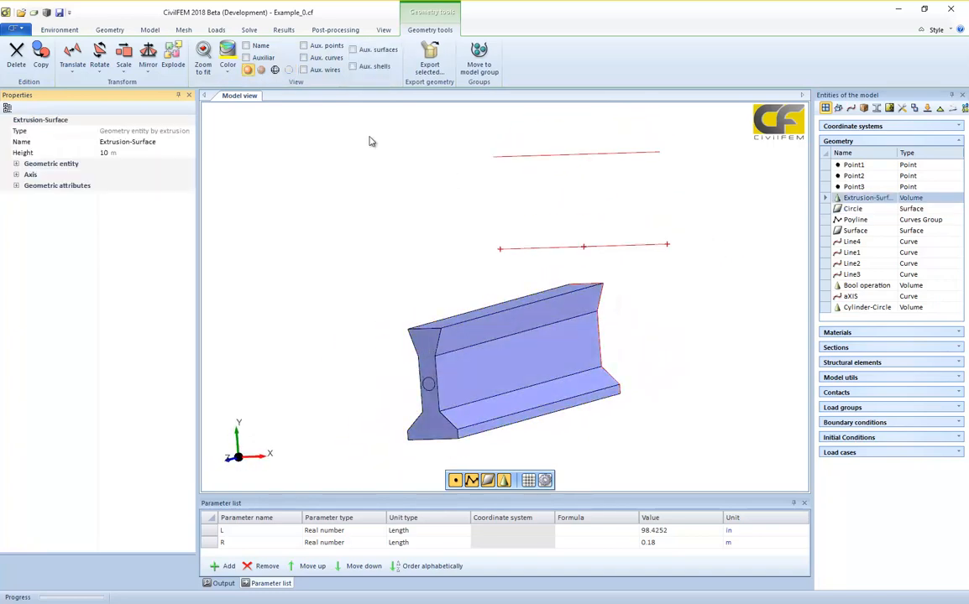
{"action": "middle_click_drag", "start_coordinate": [627, 239], "coordinate": [436, 277]}
{"action": "left_click", "coordinate": [509, 372]}
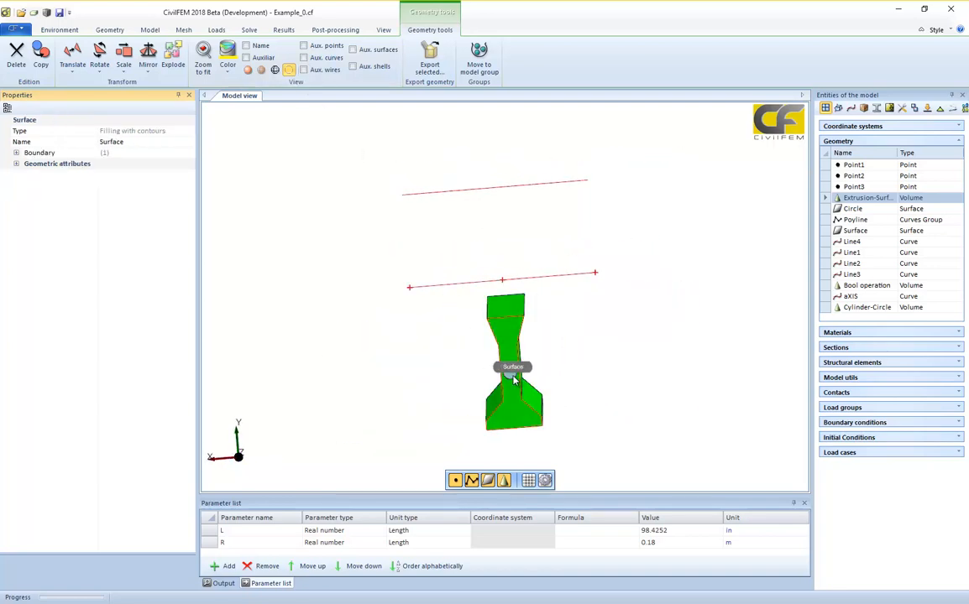
{"action": "middle_click_drag", "start_coordinate": [564, 253], "coordinate": [671, 244]}
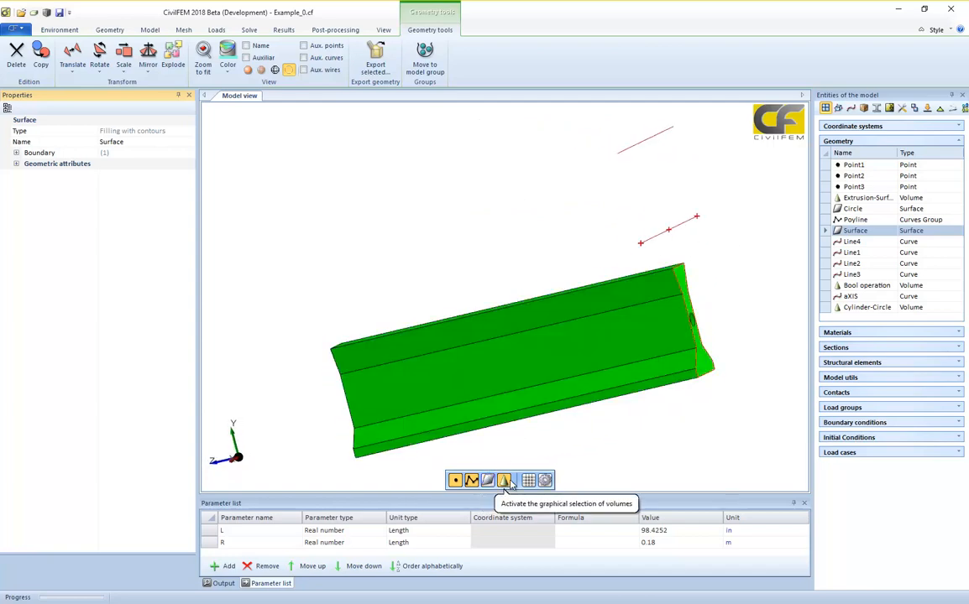
Step: Hide the polyline outlining the beam's end section, restricting the graphical selection to curves to pick it
{"action": "left_click", "coordinate": [689, 329]}
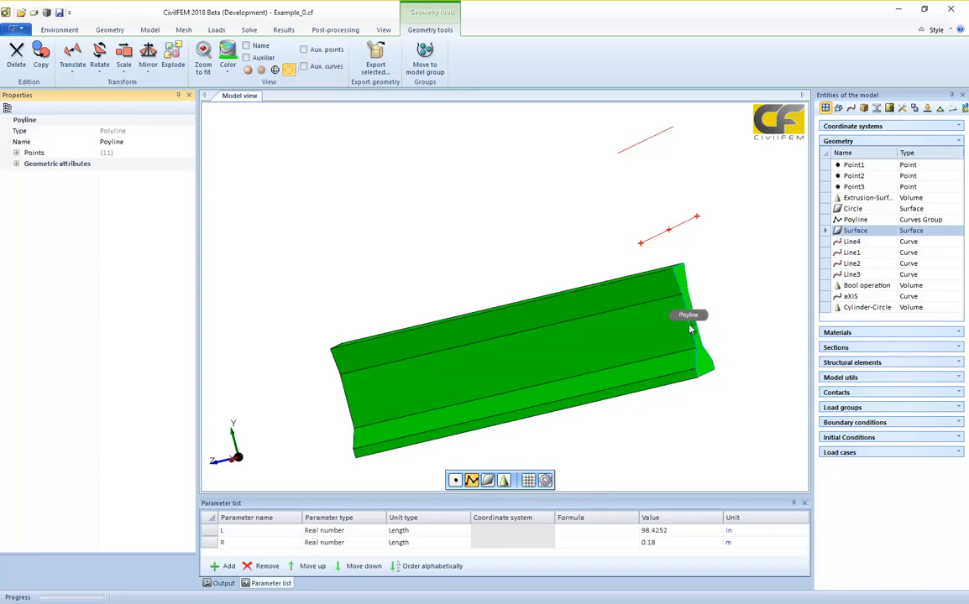
{"action": "left_click", "coordinate": [286, 70]}
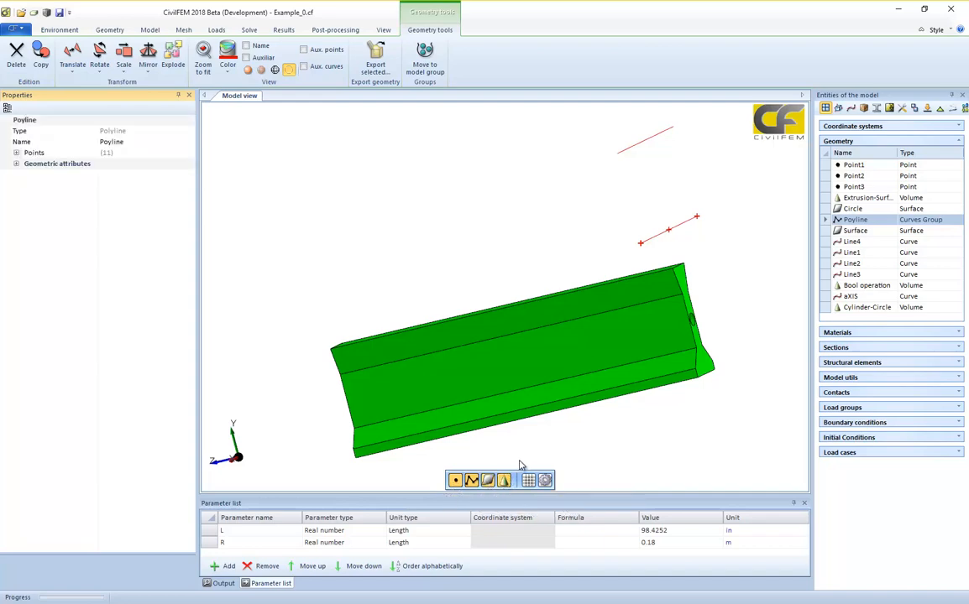
{"action": "middle_click_drag", "start_coordinate": [527, 460], "coordinate": [618, 437]}
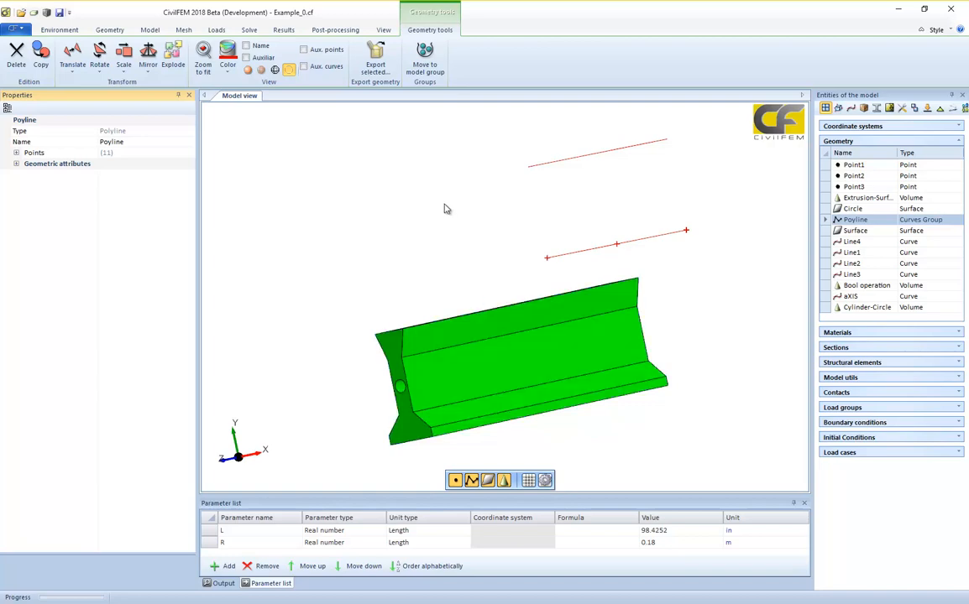
{"action": "middle_click_drag", "start_coordinate": [487, 221], "coordinate": [486, 206]}
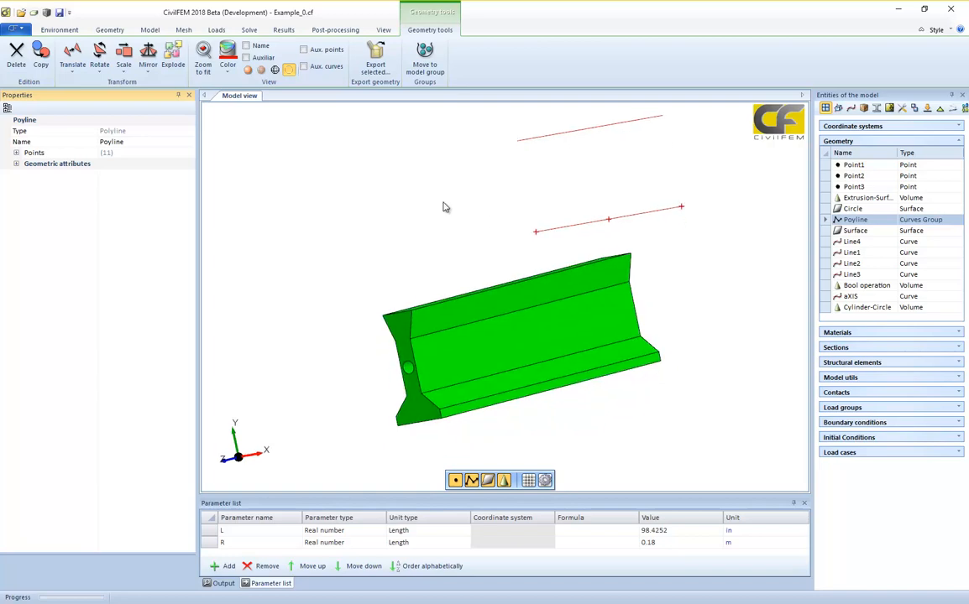
Step: Create a structural steel material from the ASTM standard with grade A441
{"action": "left_click", "coordinate": [151, 30]}
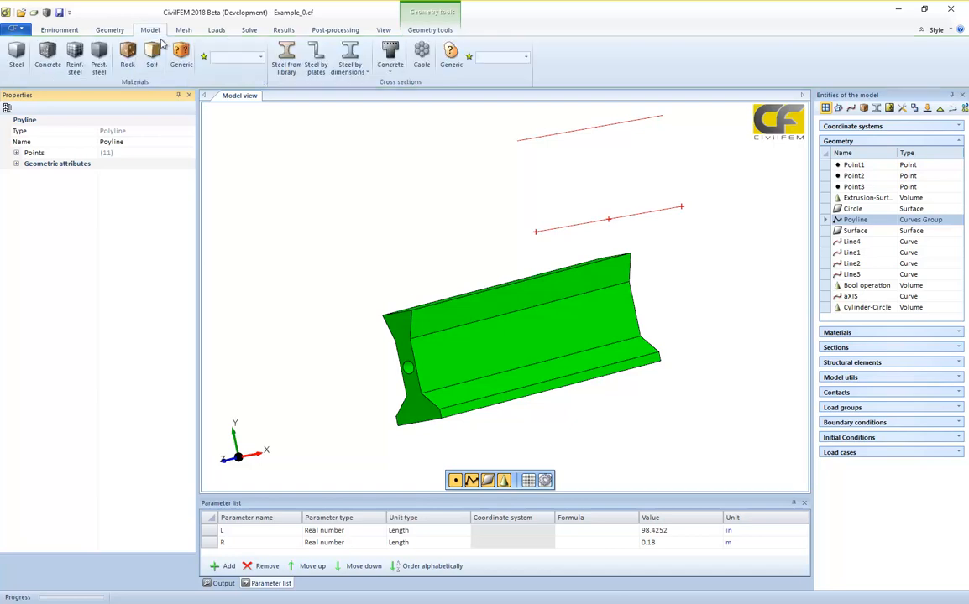
{"action": "middle_click_drag", "start_coordinate": [254, 204], "coordinate": [304, 219]}
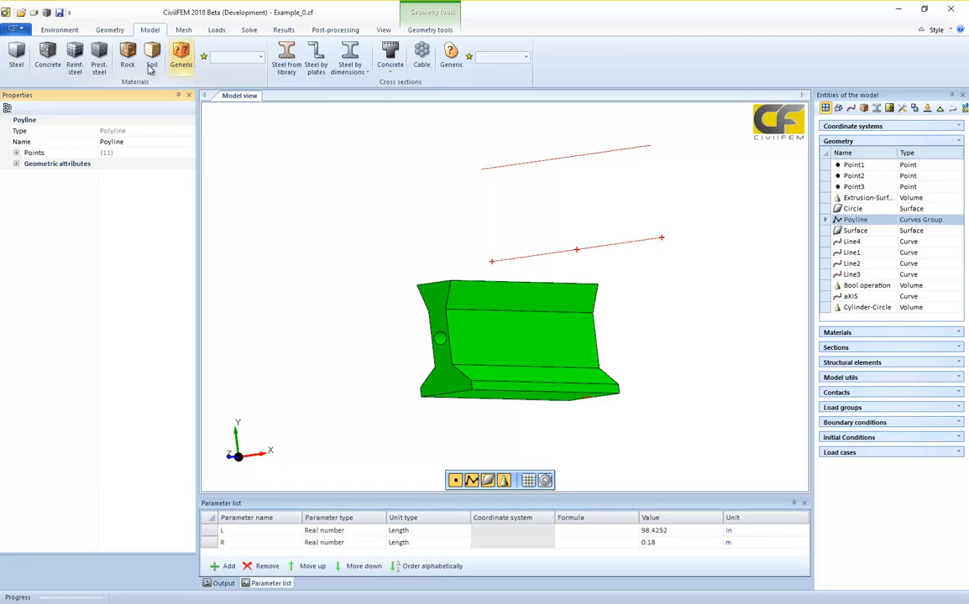
{"action": "left_click", "coordinate": [17, 66]}
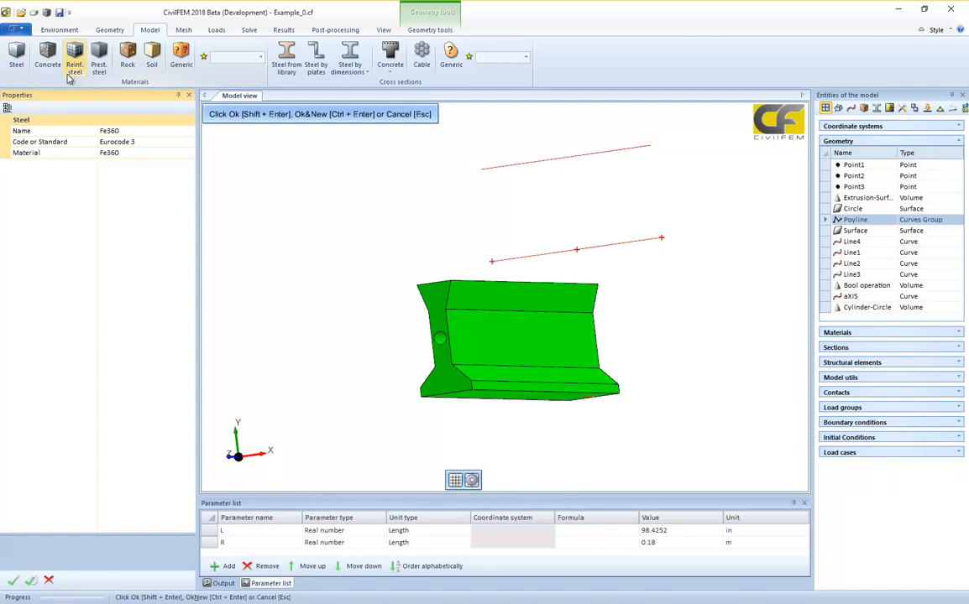
{"action": "left_click", "coordinate": [187, 143]}
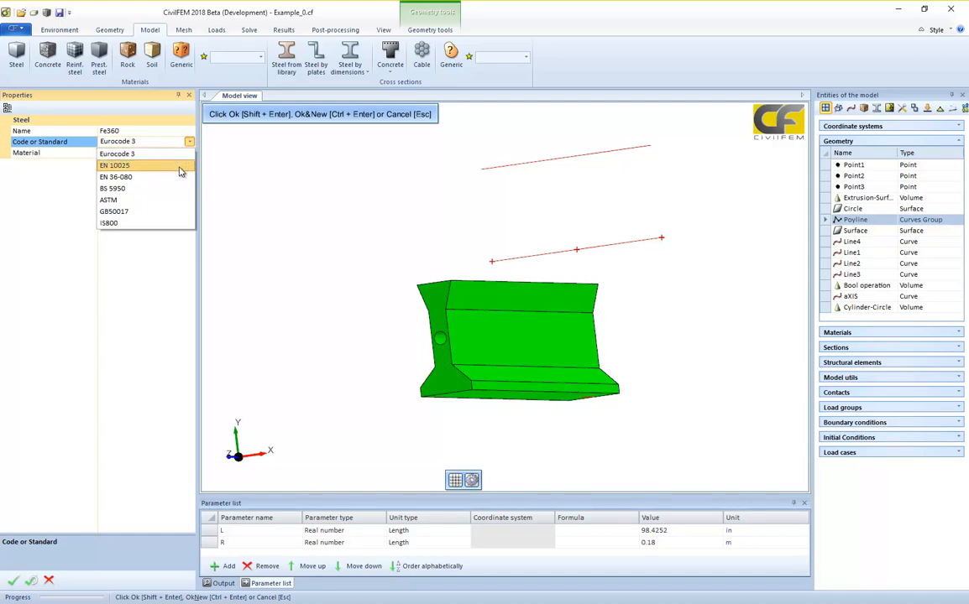
{"action": "left_click", "coordinate": [177, 199]}
{"action": "left_click", "coordinate": [190, 153]}
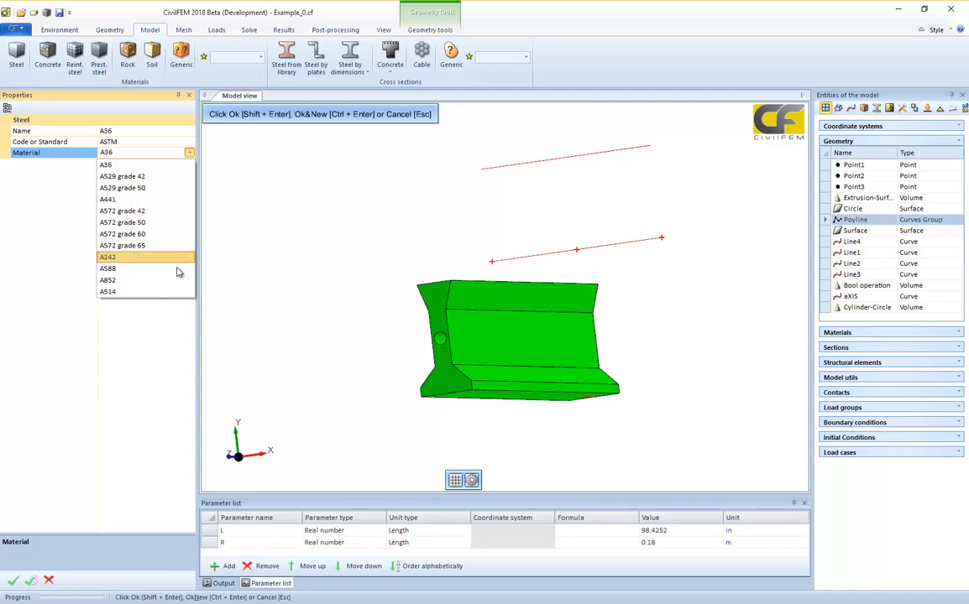
{"action": "left_click", "coordinate": [156, 199]}
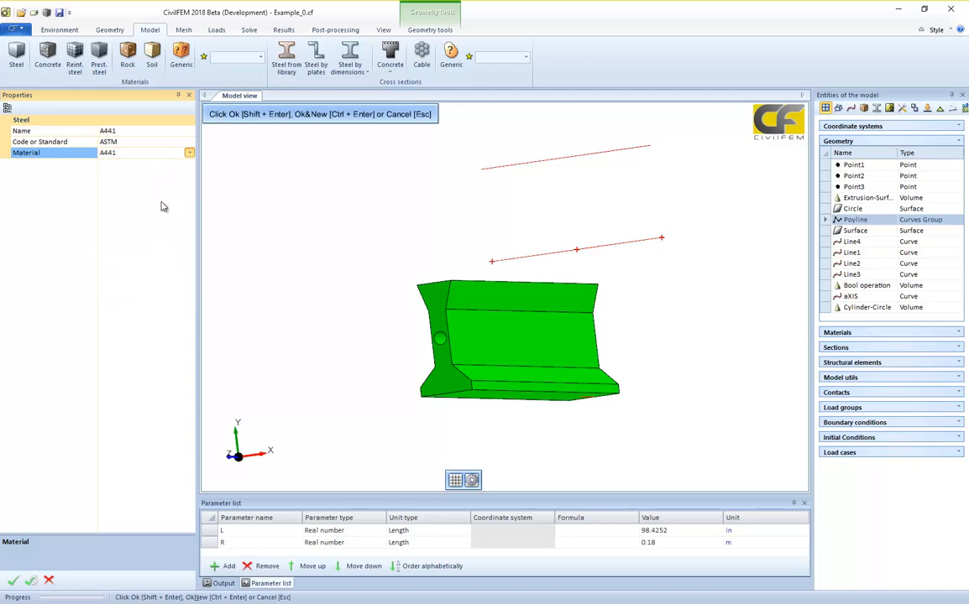
{"action": "left_click", "coordinate": [13, 580]}
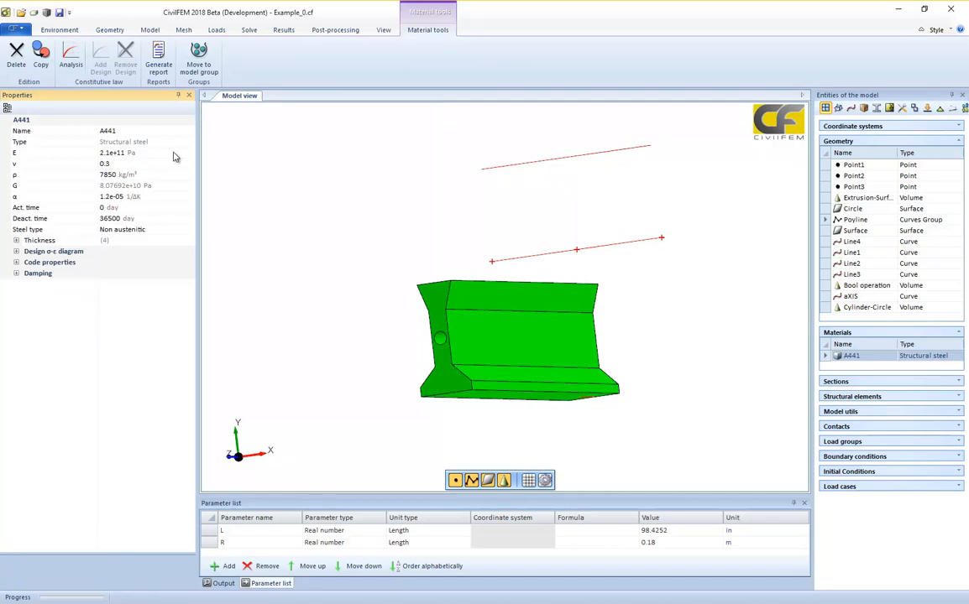
Step: Set the model units to Imperial Units (inches)
{"action": "left_click", "coordinate": [60, 30]}
{"action": "left_click", "coordinate": [553, 59]}
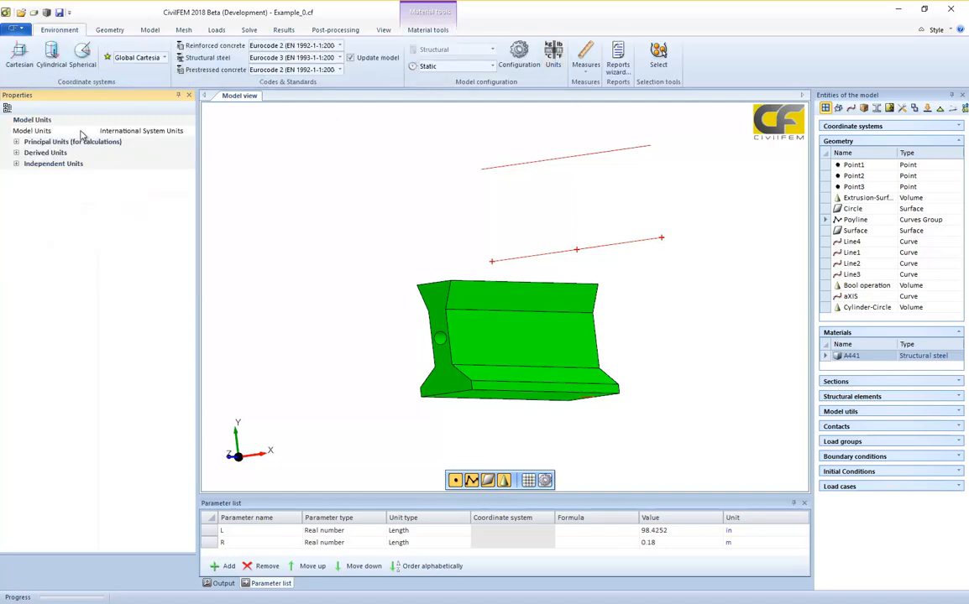
{"action": "left_click", "coordinate": [143, 141]}
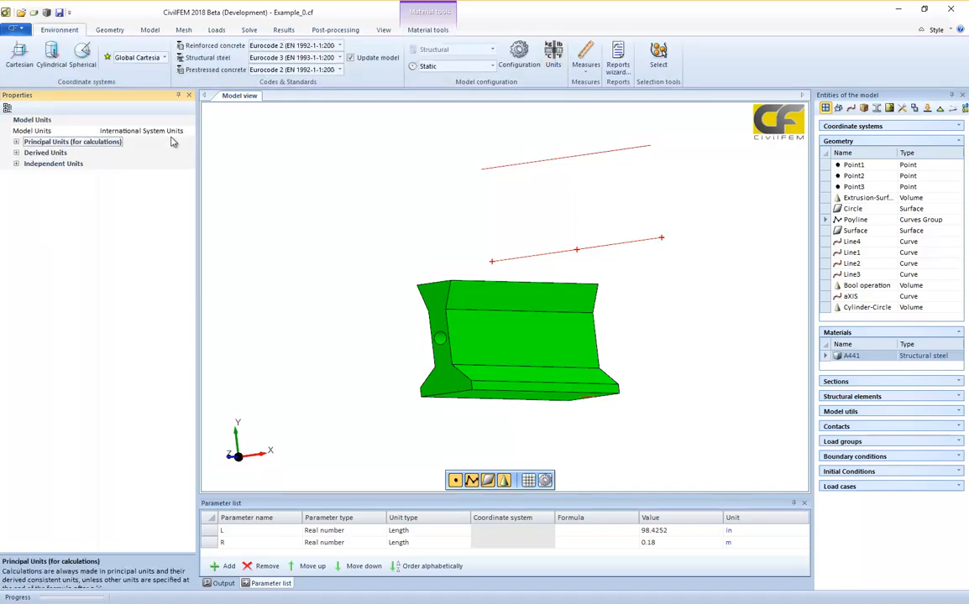
{"action": "left_click", "coordinate": [176, 130]}
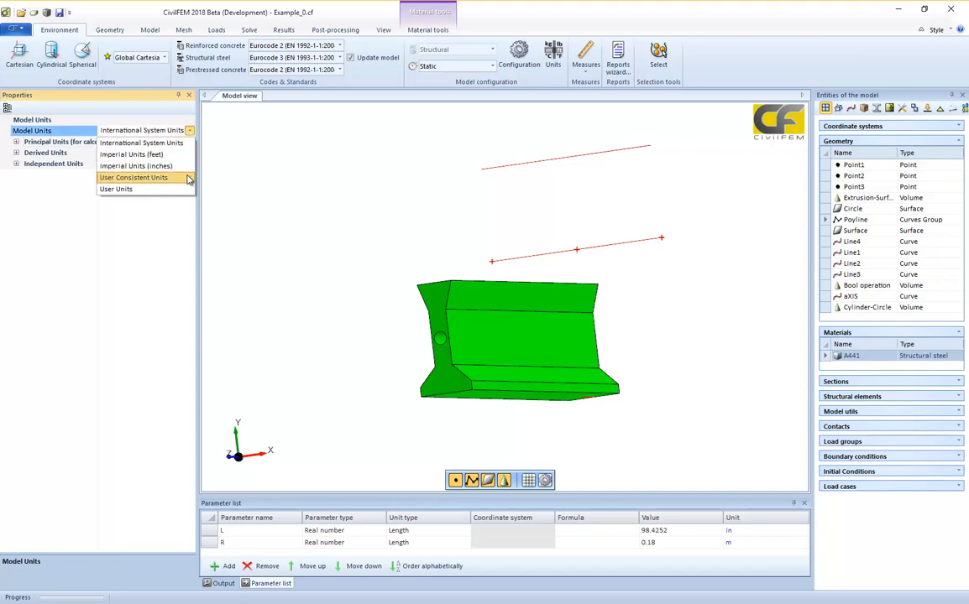
{"action": "left_click", "coordinate": [171, 164]}
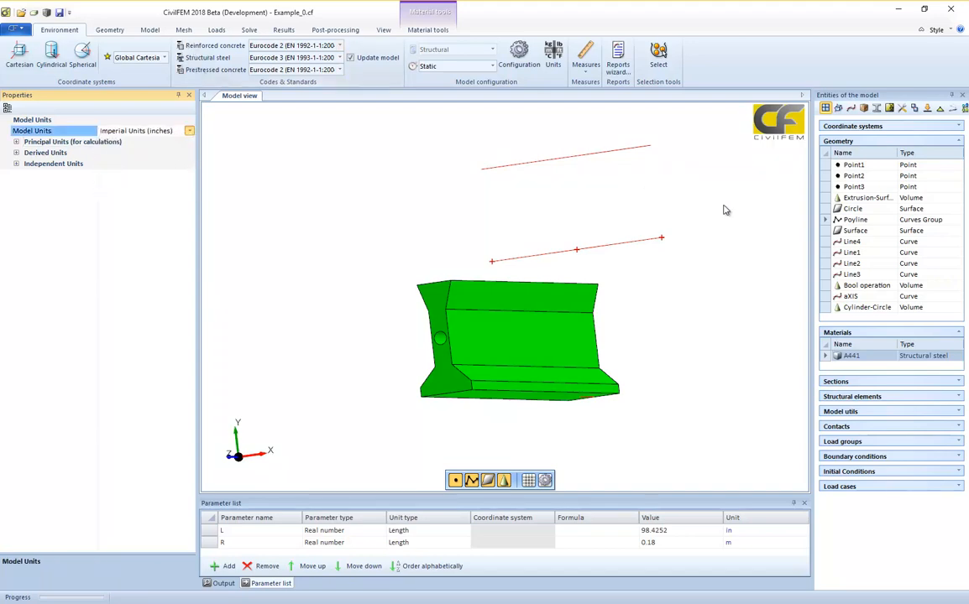
Step: Change the unit of the A441 steel's elastic modulus to MPa
{"action": "left_click", "coordinate": [871, 355]}
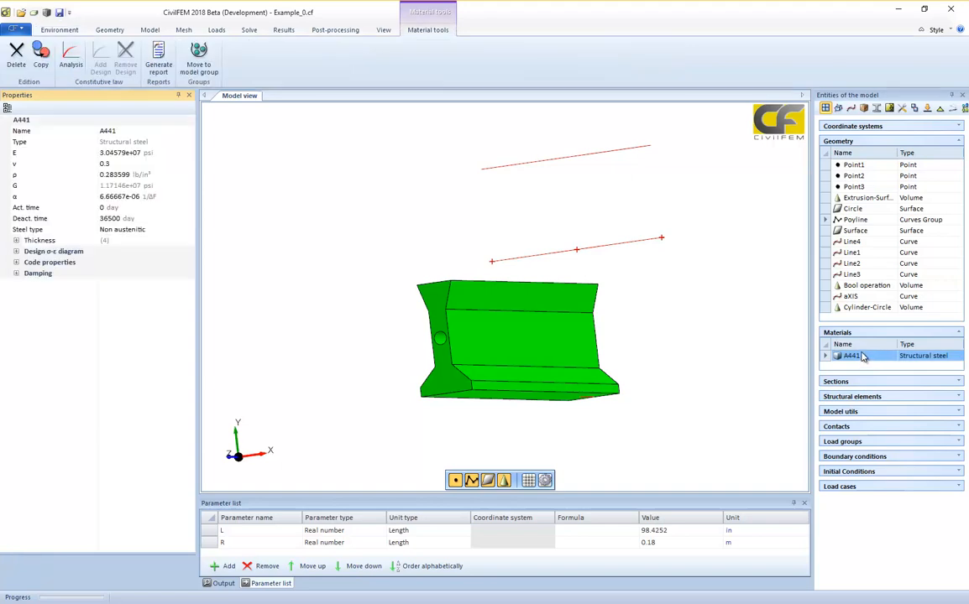
{"action": "left_click", "coordinate": [188, 155]}
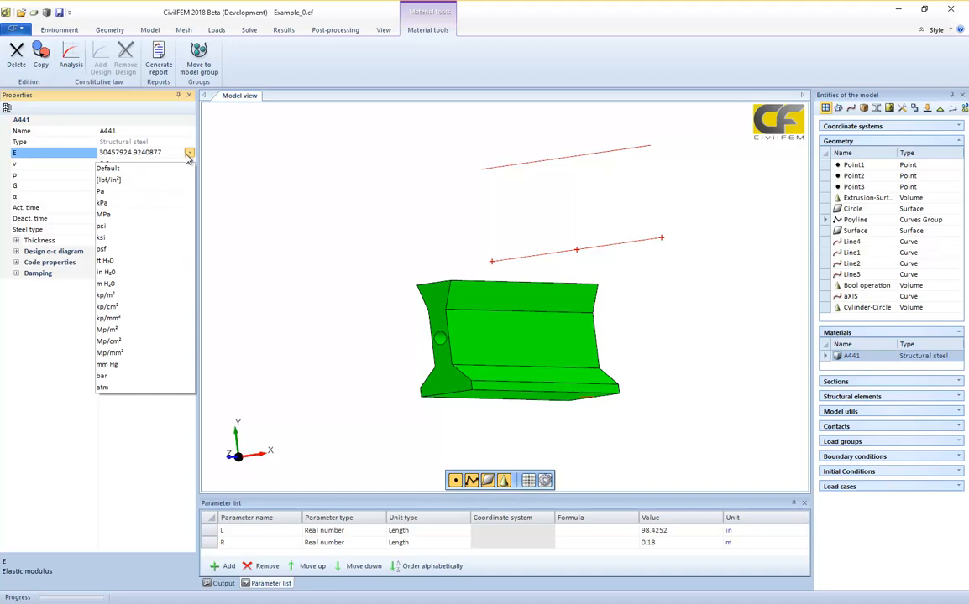
{"action": "left_click", "coordinate": [179, 214]}
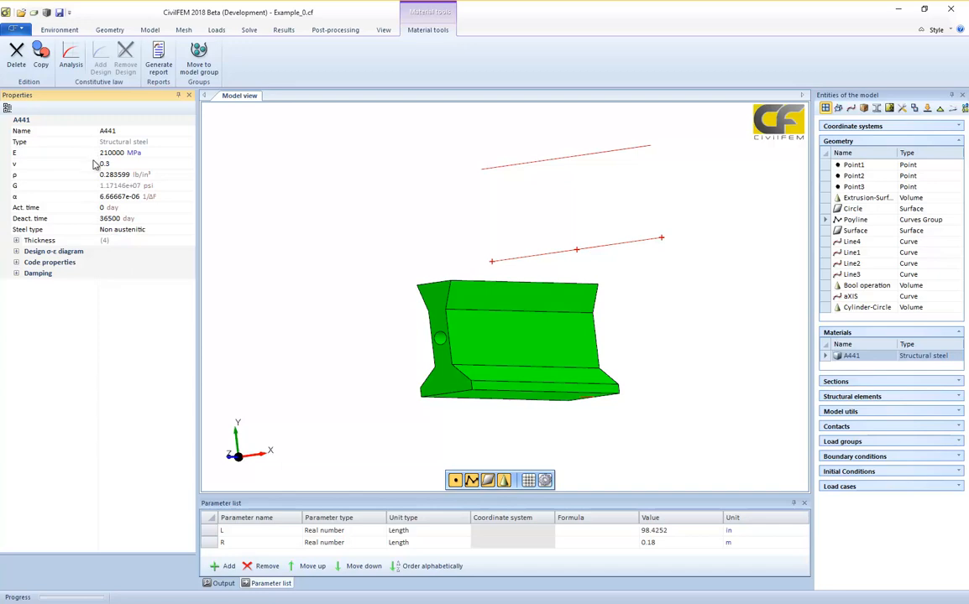
Step: Examine the A441 steel's design stress-strain diagrams and code properties
{"action": "left_click", "coordinate": [16, 252]}
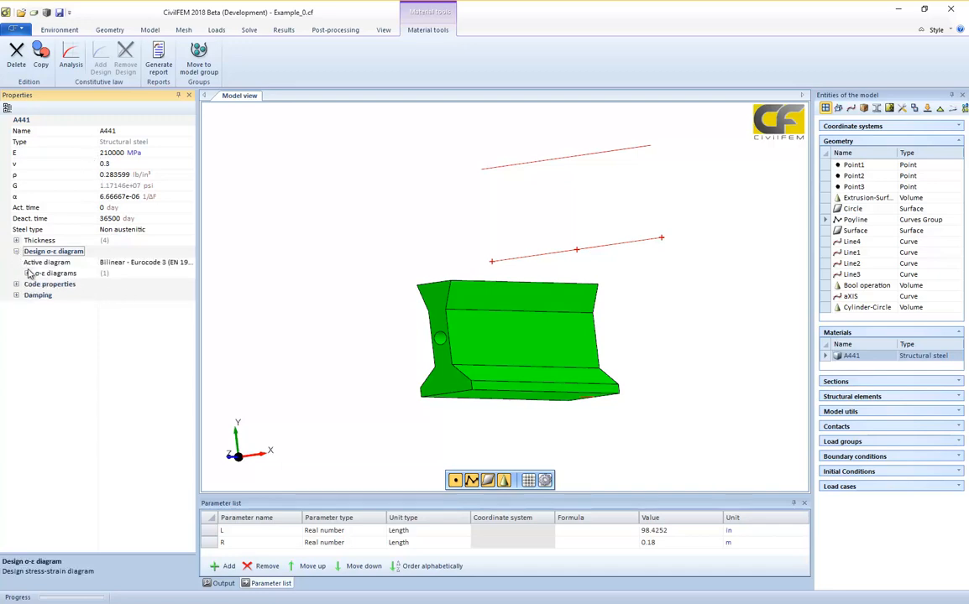
{"action": "left_click", "coordinate": [28, 274]}
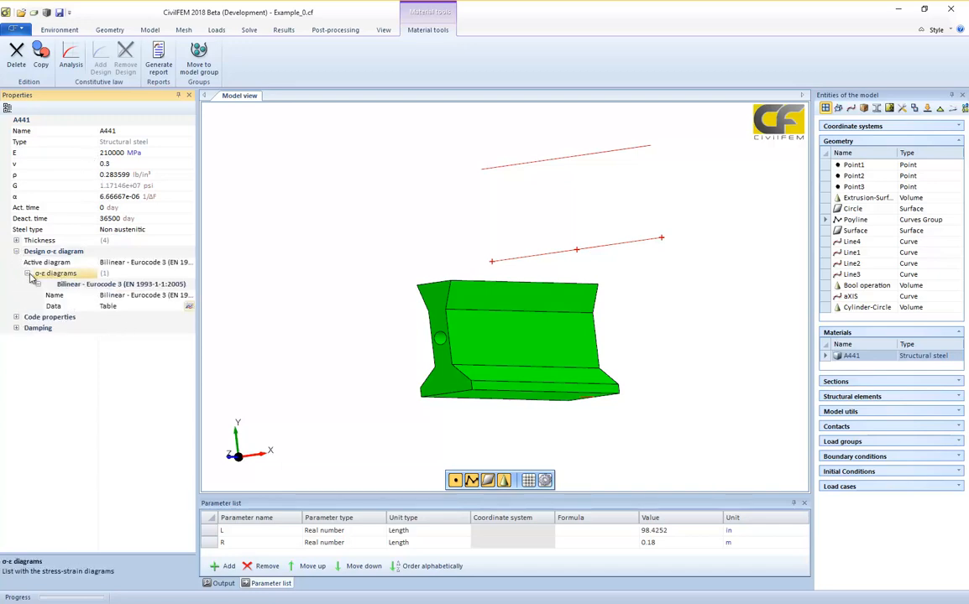
{"action": "left_click", "coordinate": [16, 317]}
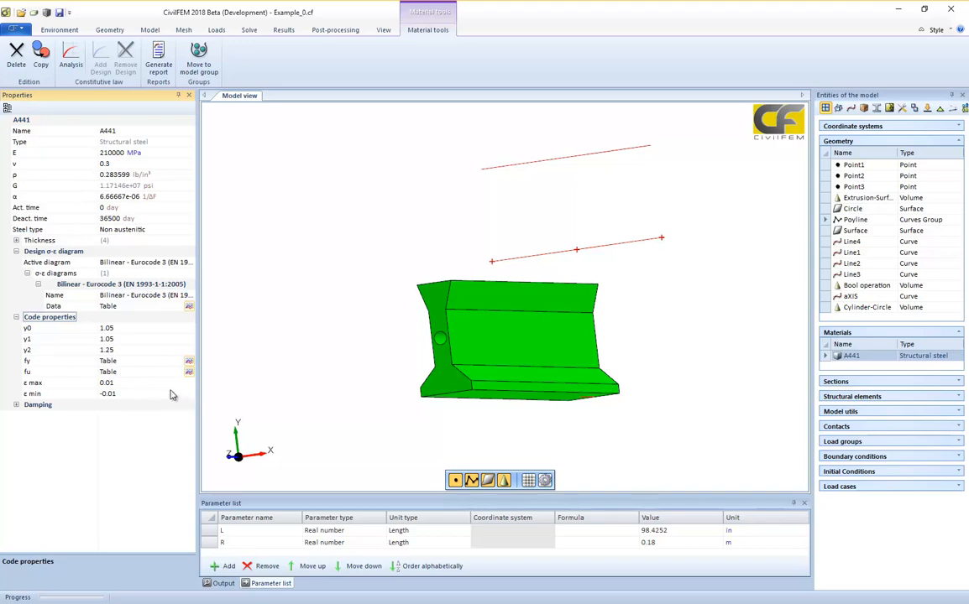
Step: Examine the A441 yield strength (fy) table as a chart and as a grid in MPa, discarding changes
{"action": "left_click", "coordinate": [45, 362]}
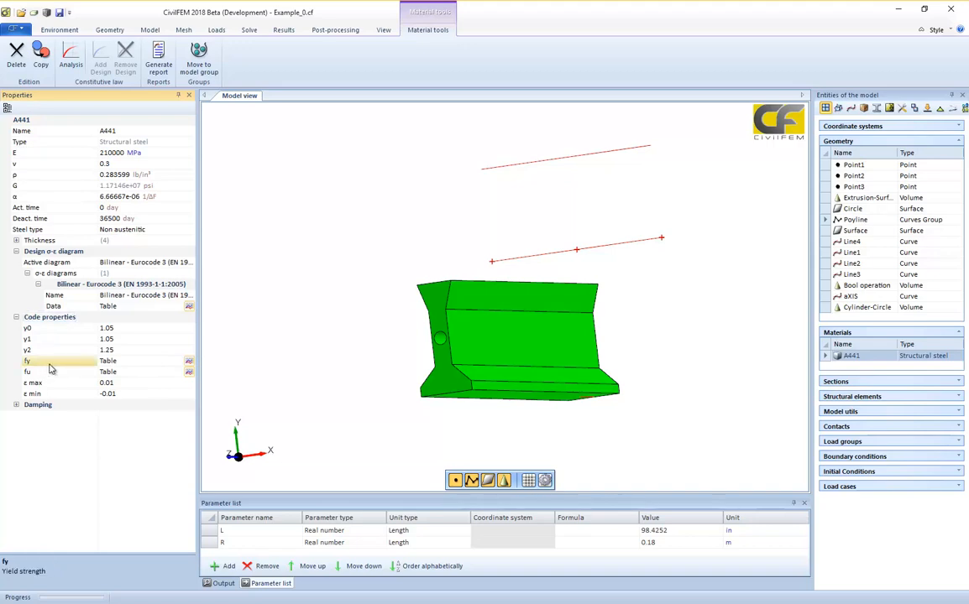
{"action": "left_click", "coordinate": [189, 366]}
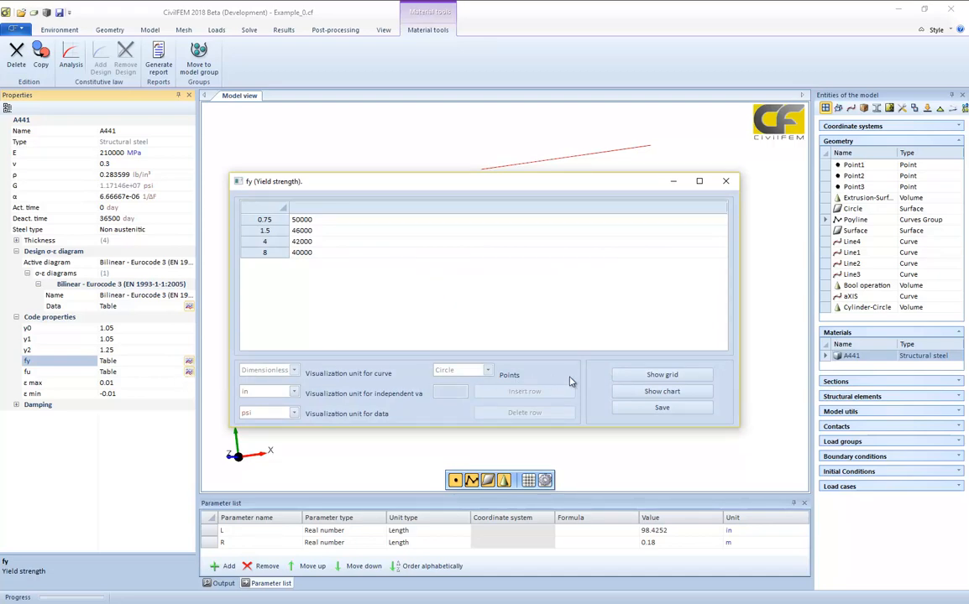
{"action": "left_click", "coordinate": [635, 392]}
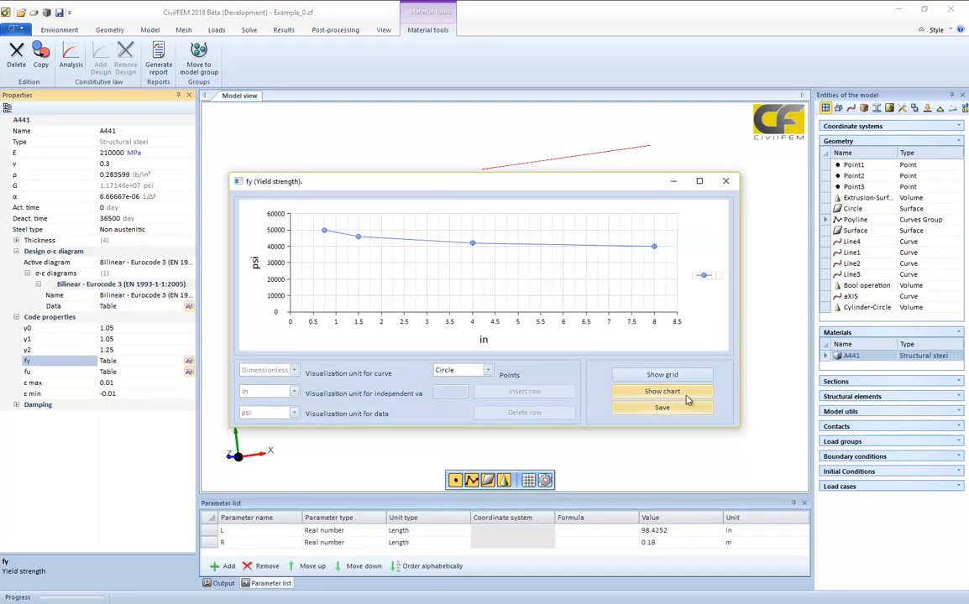
{"action": "left_click", "coordinate": [667, 375]}
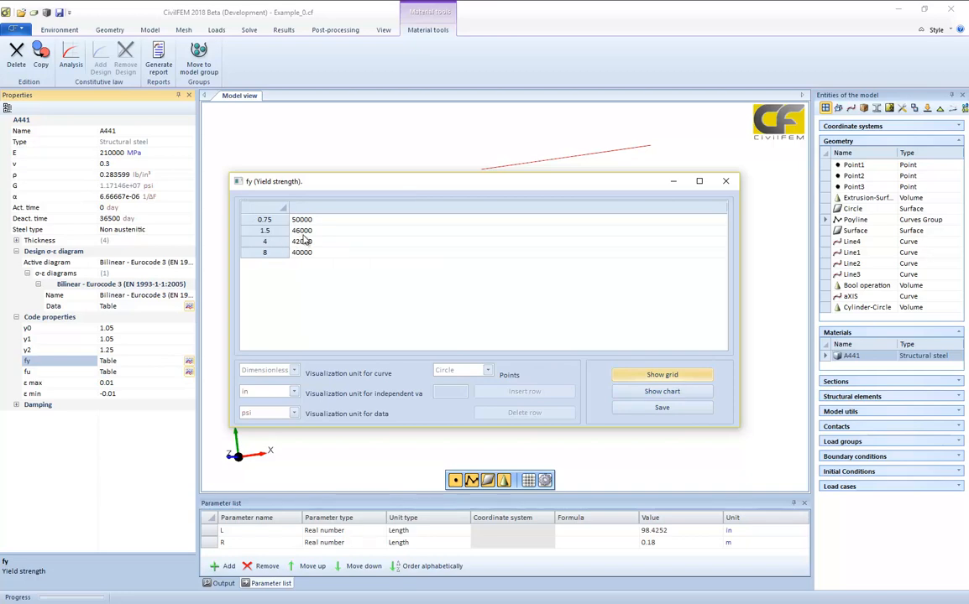
{"action": "left_click", "coordinate": [267, 412]}
{"action": "left_click", "coordinate": [282, 461]}
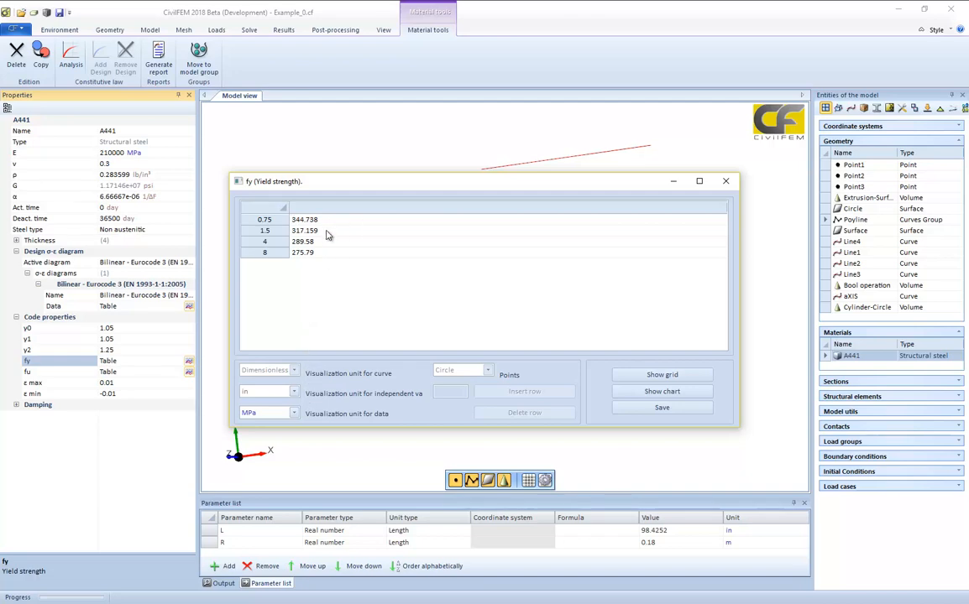
{"action": "left_click", "coordinate": [726, 181]}
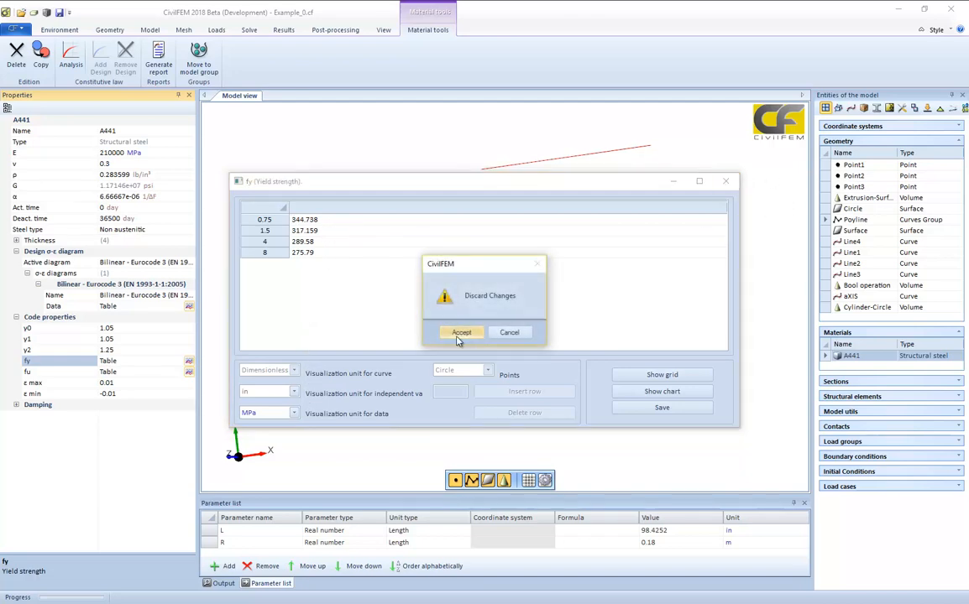
{"action": "left_click", "coordinate": [460, 333]}
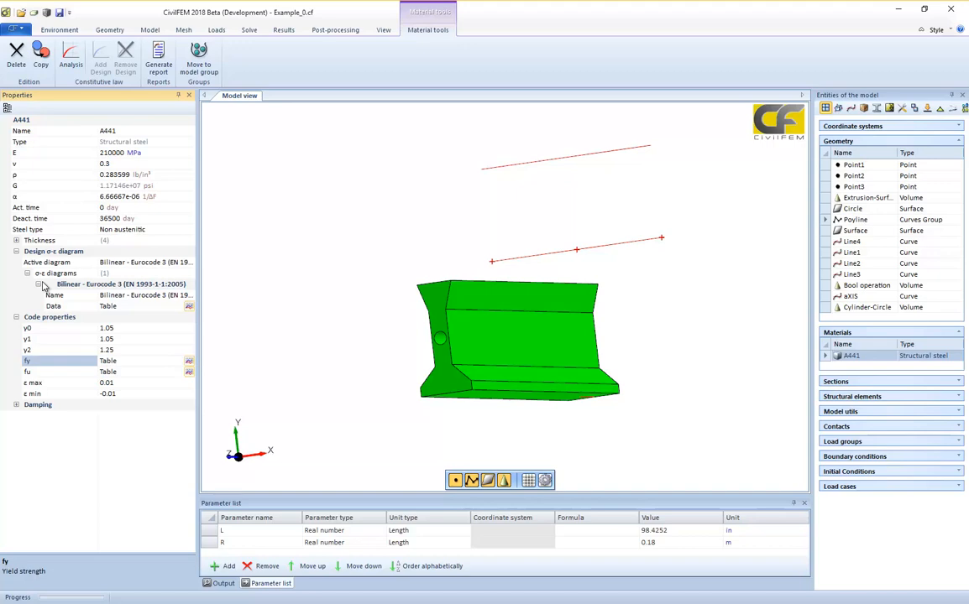
Step: Set the A441 steel's analysis stress-strain diagram to Bilinear
{"action": "left_click", "coordinate": [72, 57]}
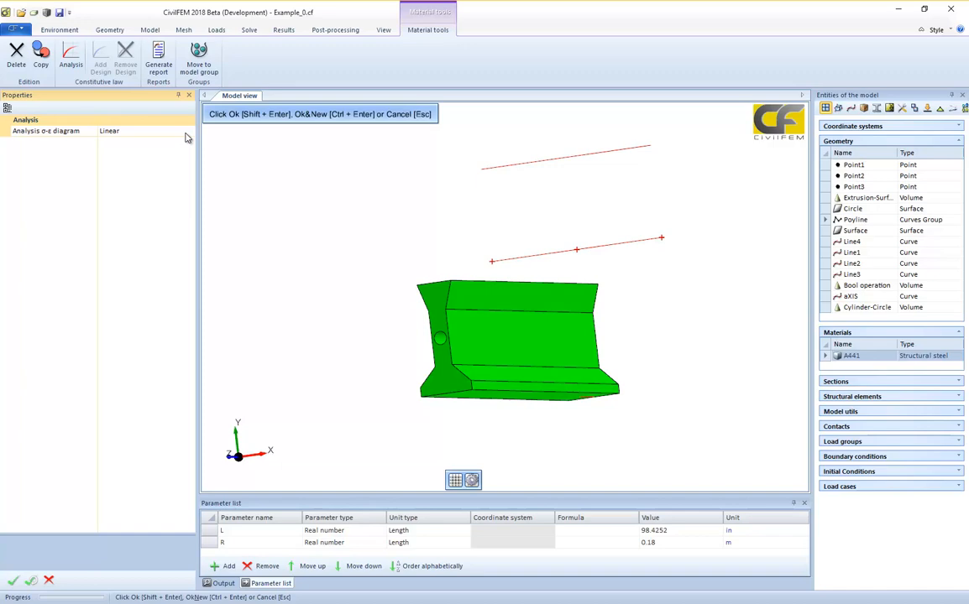
{"action": "left_click", "coordinate": [186, 137]}
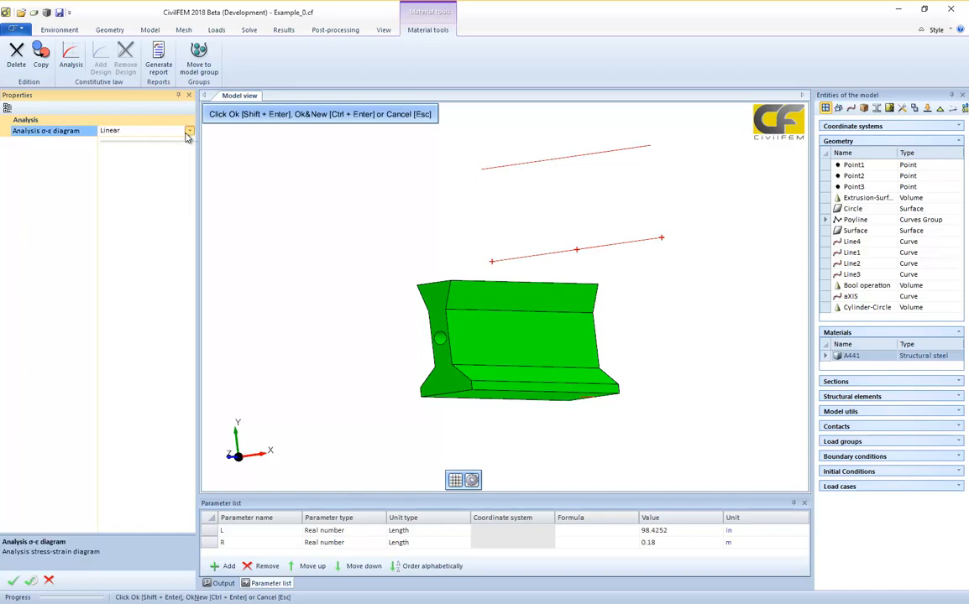
{"action": "left_click", "coordinate": [188, 133]}
{"action": "left_click", "coordinate": [178, 155]}
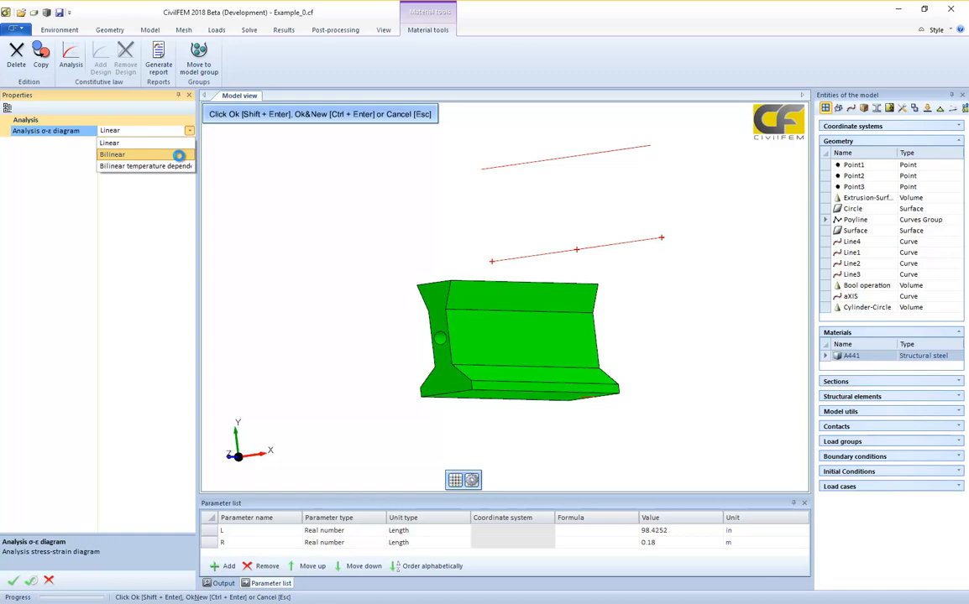
{"action": "left_click", "coordinate": [12, 580]}
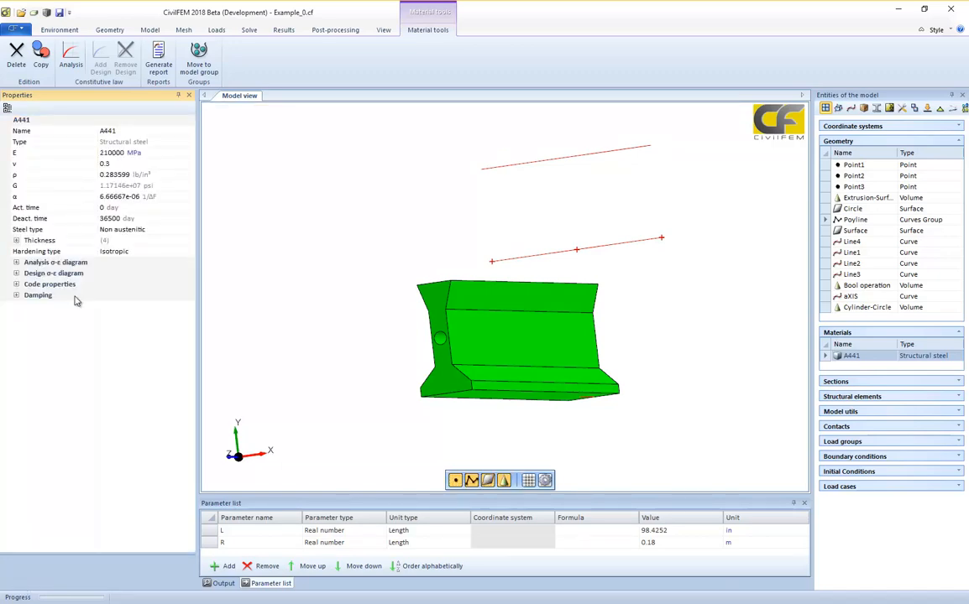
Step: Review the data table of the A441 steel's analysis stress-strain diagram, keeping psi as the data unit, and save it
{"action": "left_click", "coordinate": [16, 262]}
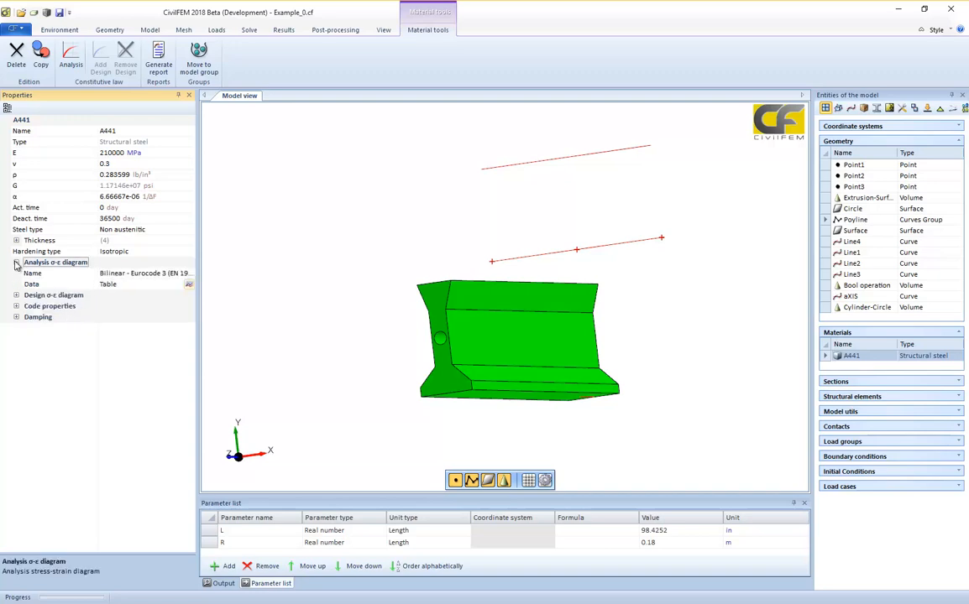
{"action": "left_click", "coordinate": [188, 286]}
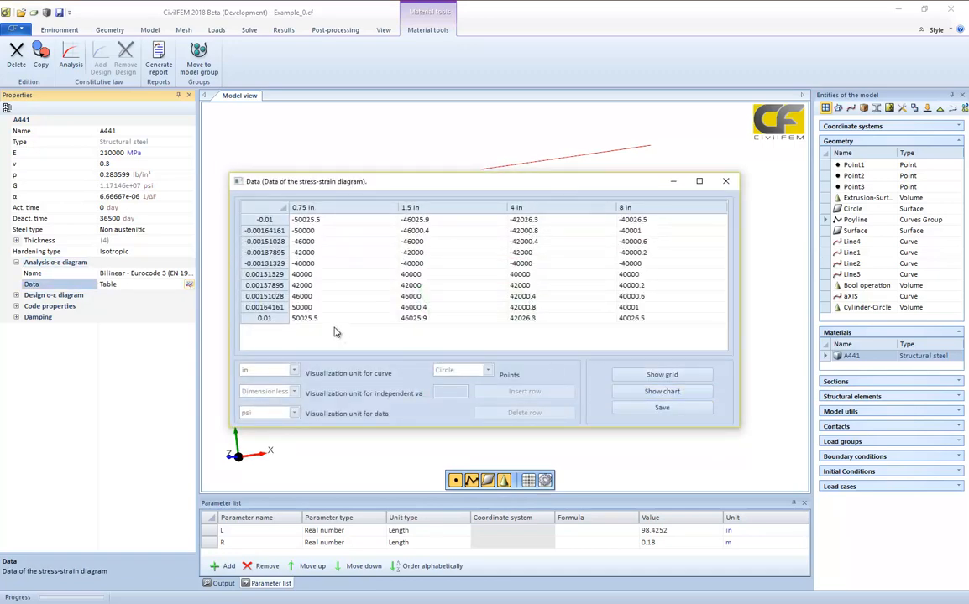
{"action": "left_click", "coordinate": [281, 414]}
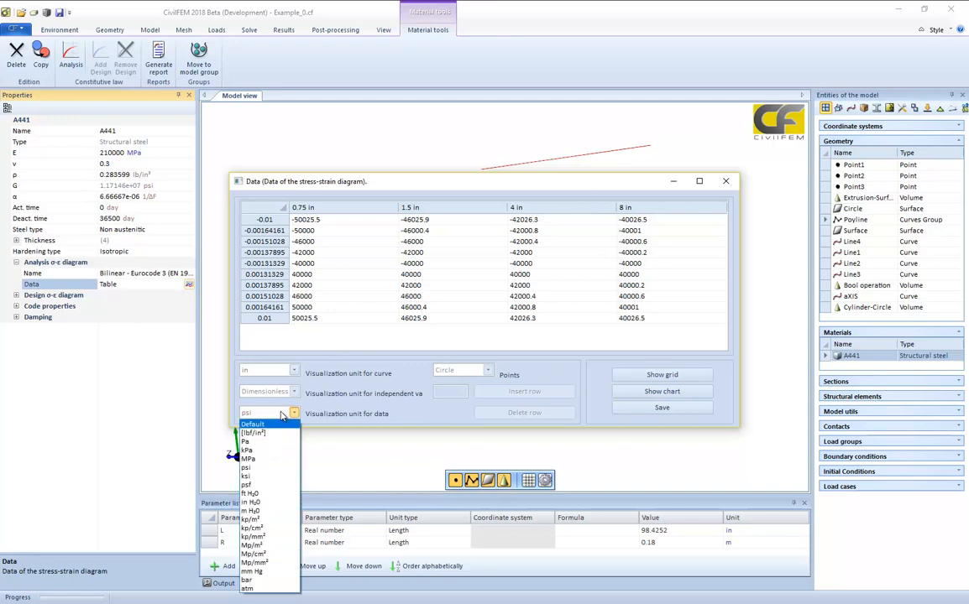
{"action": "left_click", "coordinate": [340, 369]}
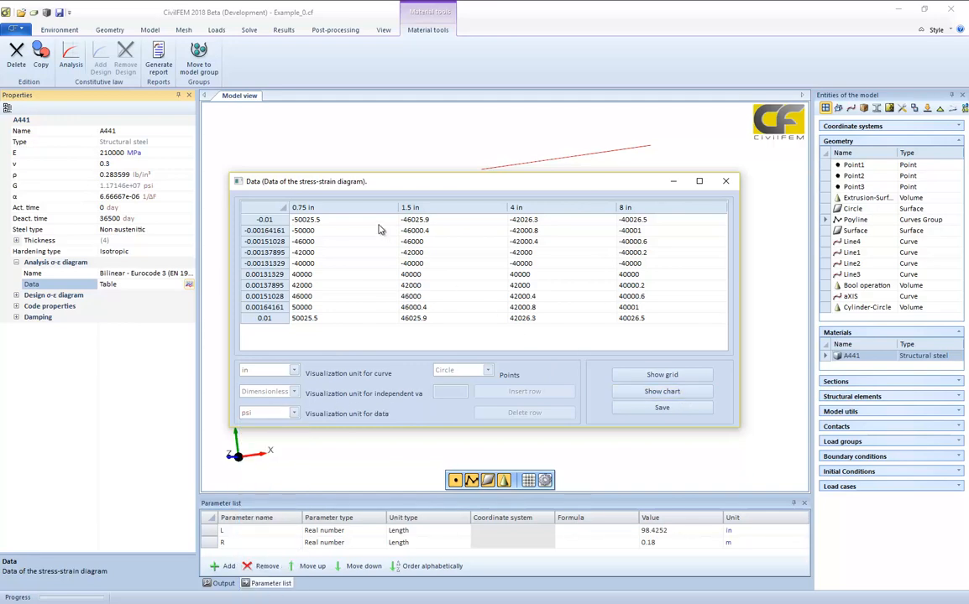
{"action": "left_click", "coordinate": [662, 408]}
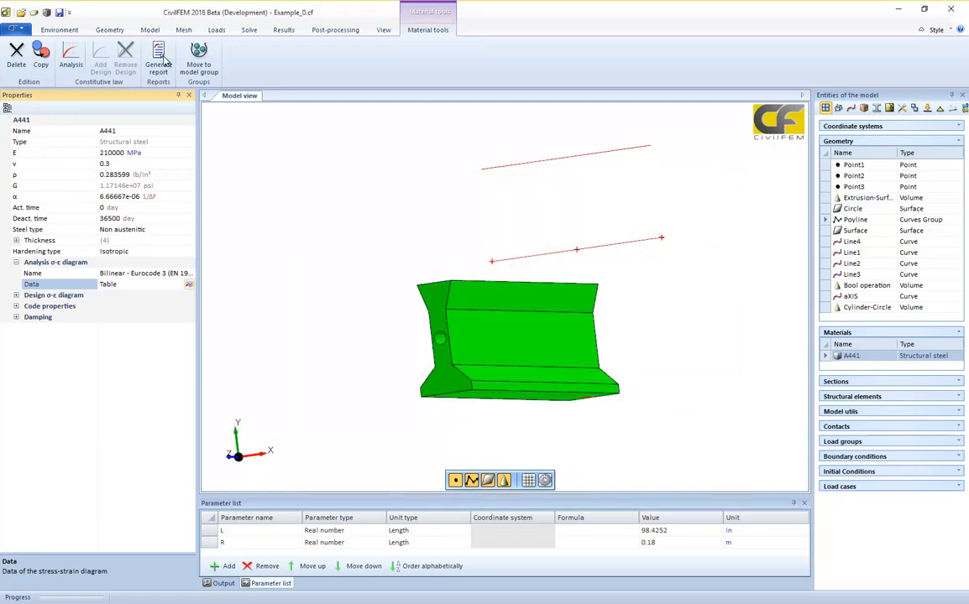
Step: Set the structural steel design code to AISC ASD fourteenth edition
{"action": "left_click", "coordinate": [57, 30]}
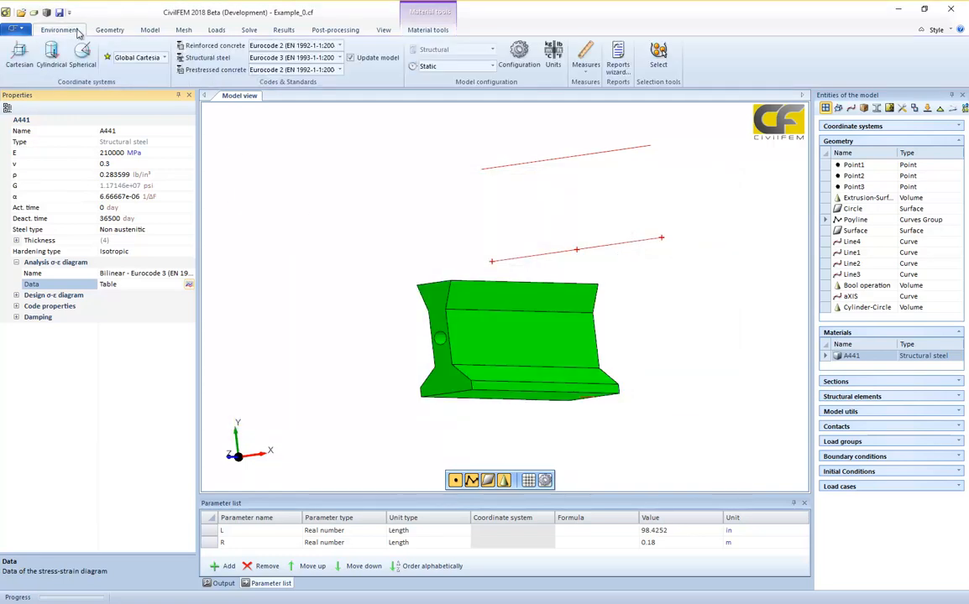
{"action": "left_click", "coordinate": [269, 58]}
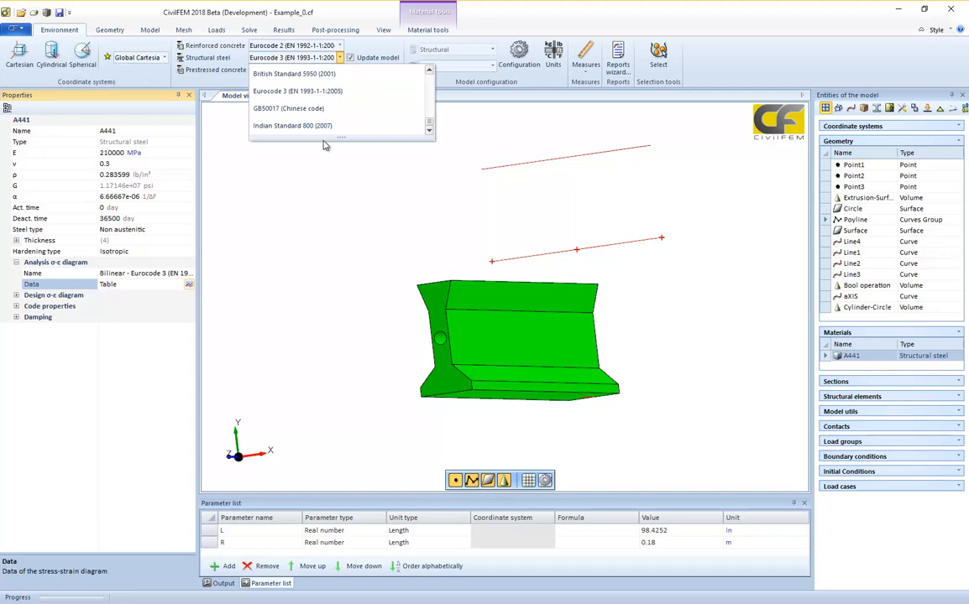
{"action": "left_click_drag", "start_coordinate": [324, 138], "coordinate": [322, 248]}
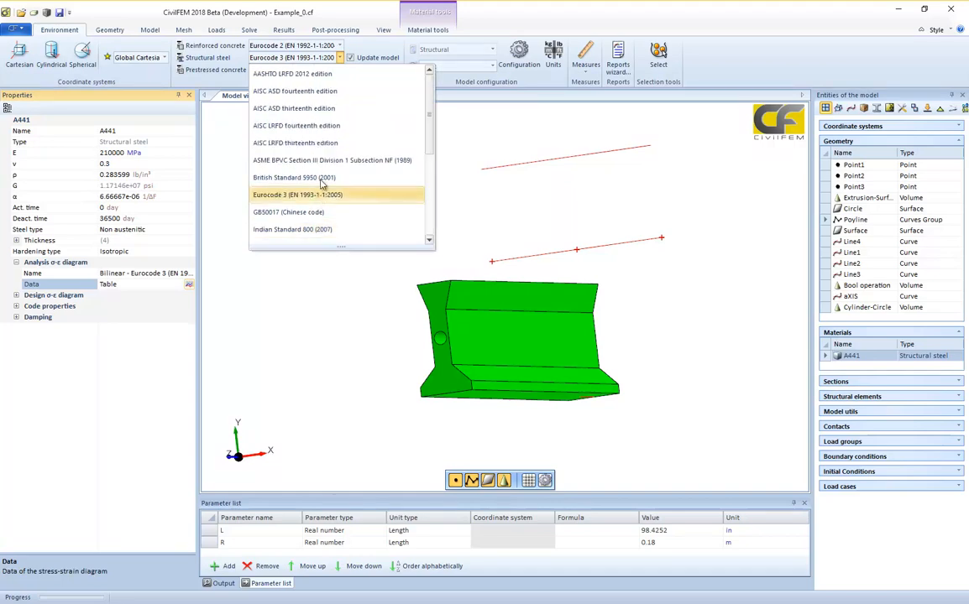
{"action": "left_click", "coordinate": [335, 74]}
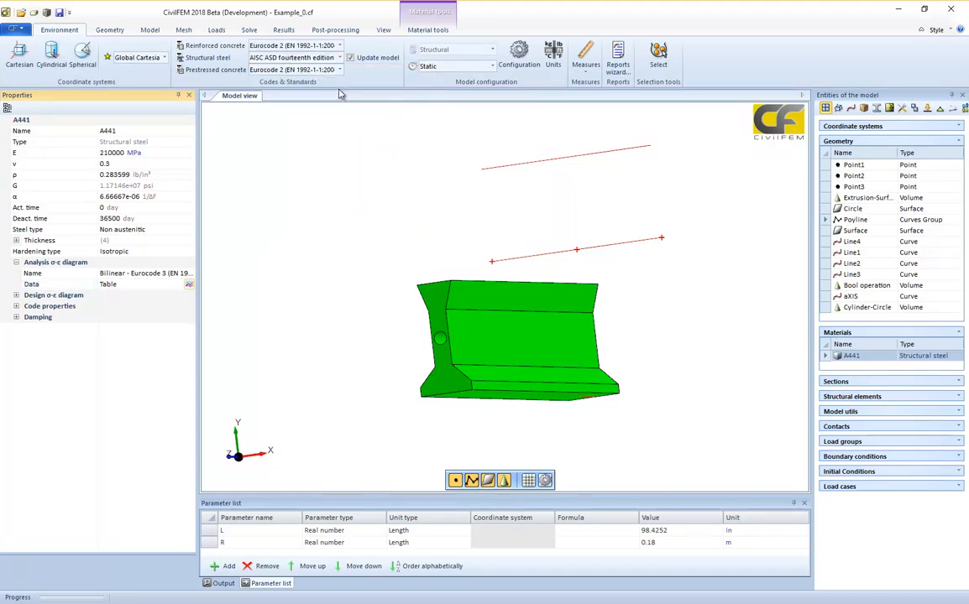
Step: Examine the A441 code properties and chart the analysis stress-strain curve for the 4 in thickness, discarding changes
{"action": "left_click", "coordinate": [19, 308]}
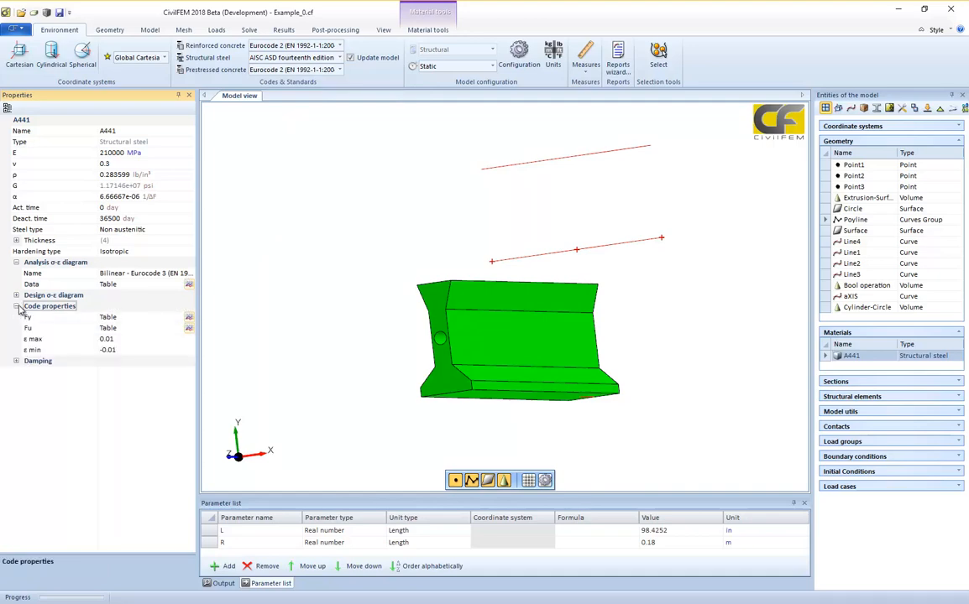
{"action": "left_click", "coordinate": [188, 285]}
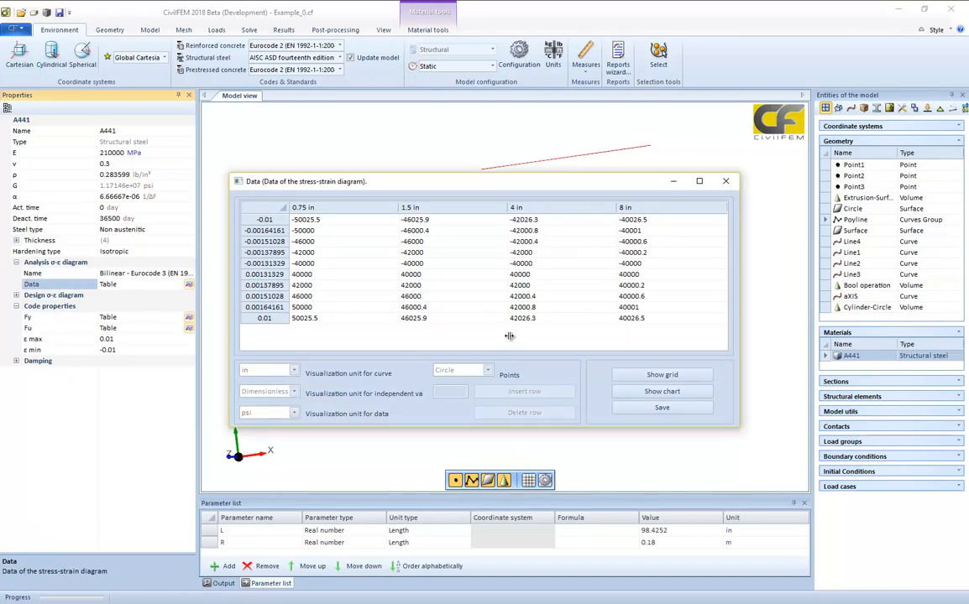
{"action": "left_click", "coordinate": [534, 209]}
{"action": "left_click", "coordinate": [650, 392]}
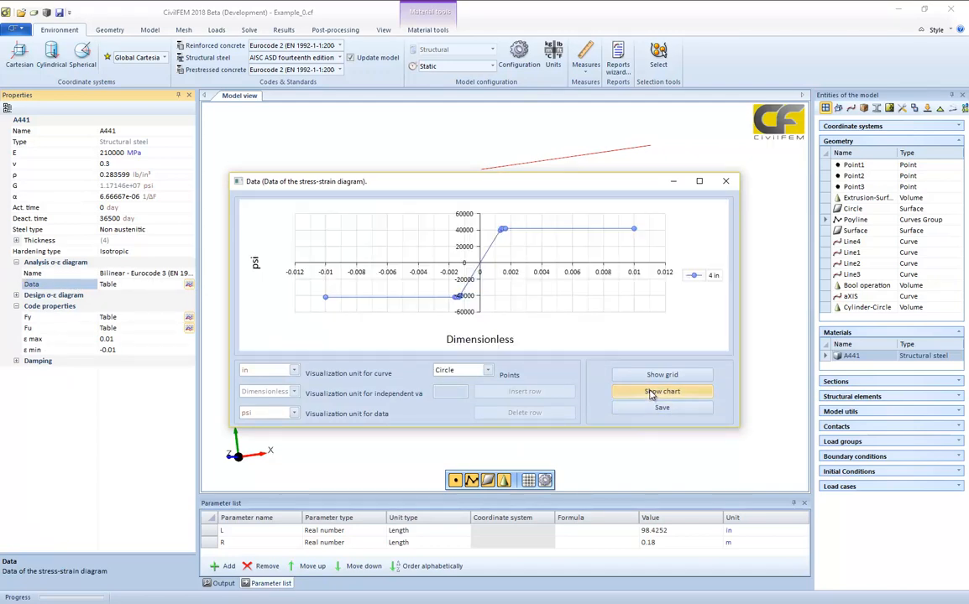
{"action": "scroll", "coordinate": [480, 275], "scroll_direction": "up", "scroll_amount": 5}
{"action": "scroll", "coordinate": [481, 274], "scroll_direction": "down", "scroll_amount": 5}
{"action": "left_click", "coordinate": [725, 181]}
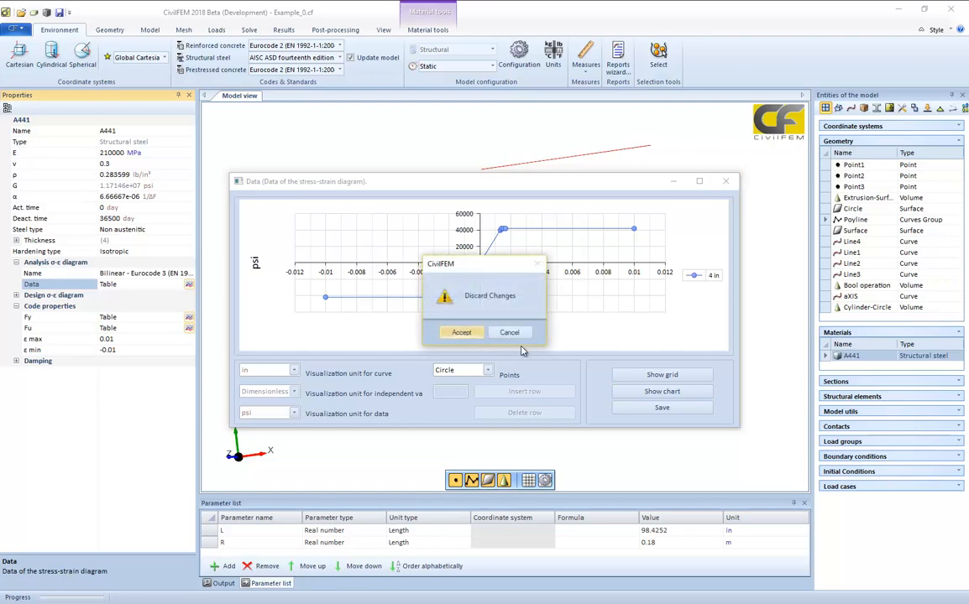
{"action": "left_click", "coordinate": [461, 332]}
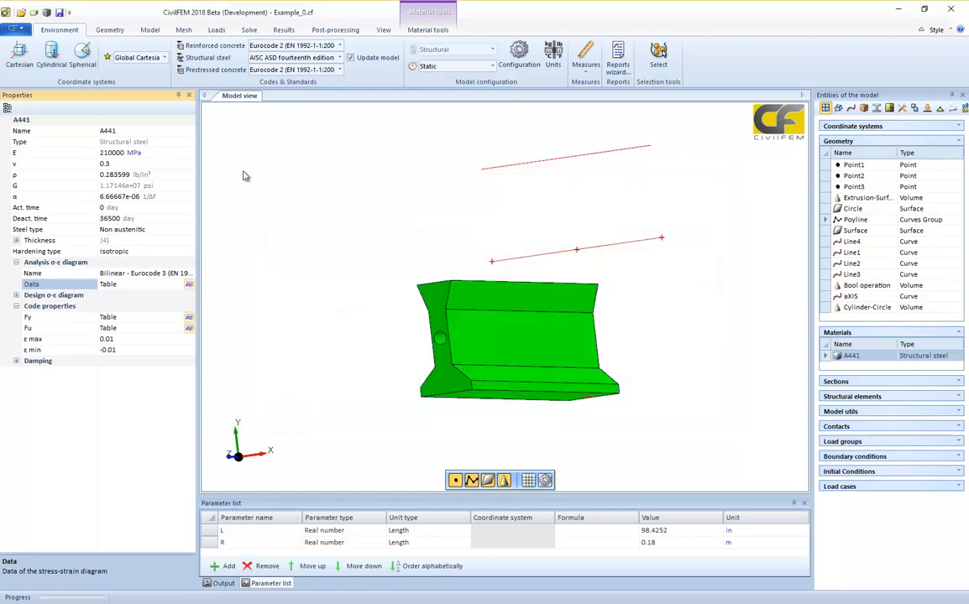
Step: Set the A441 steel's analysis stress-strain diagram to Linear
{"action": "left_click", "coordinate": [850, 356]}
{"action": "left_click", "coordinate": [70, 55]}
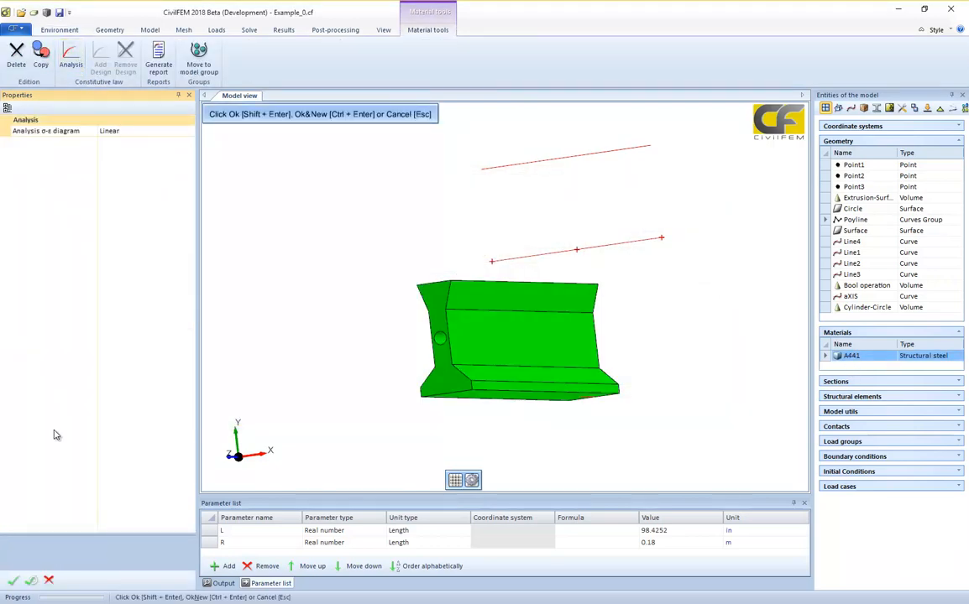
{"action": "left_click", "coordinate": [13, 580]}
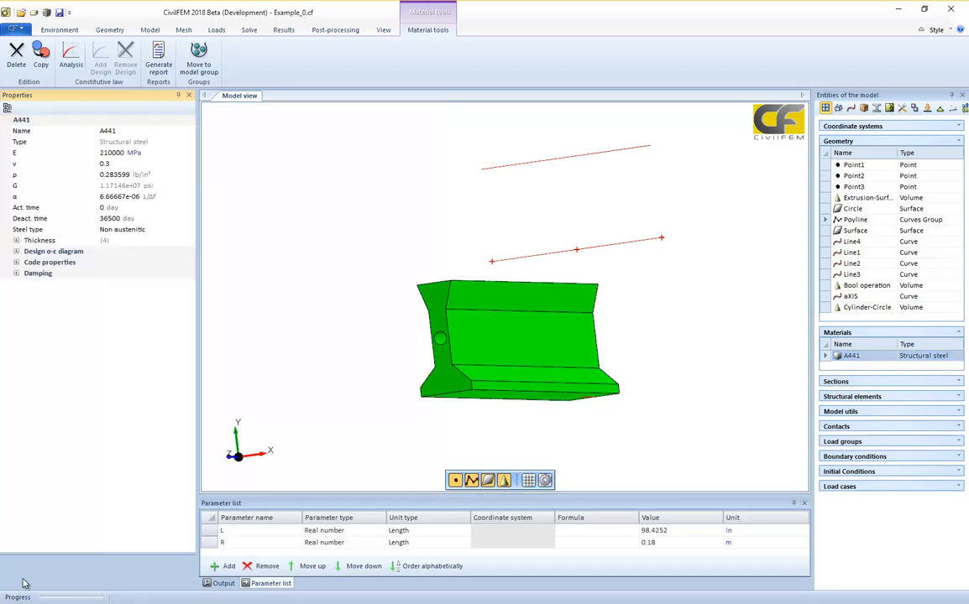
Step: Review the A441 steel's damping properties
{"action": "left_click", "coordinate": [16, 273]}
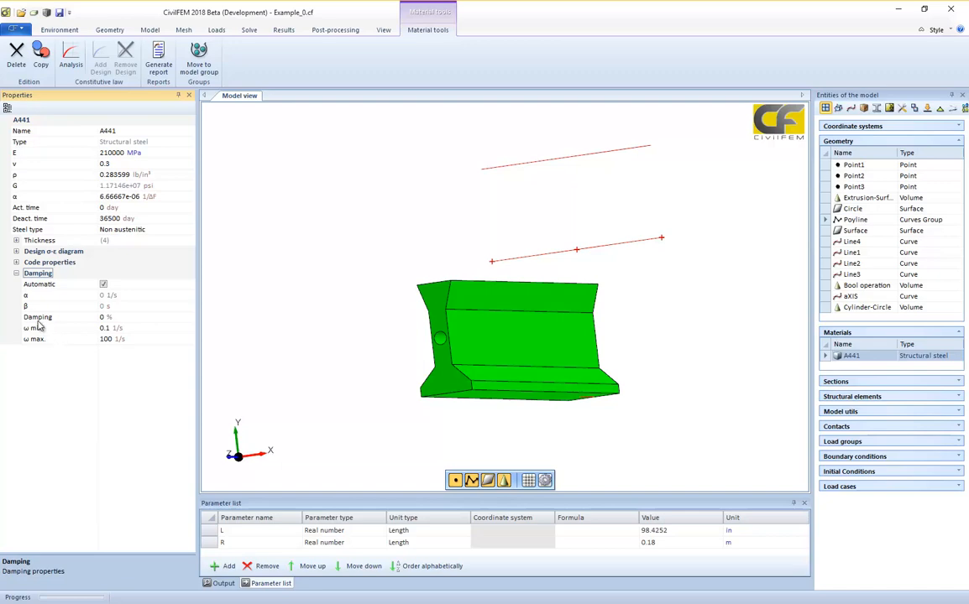
{"action": "left_click", "coordinate": [16, 274]}
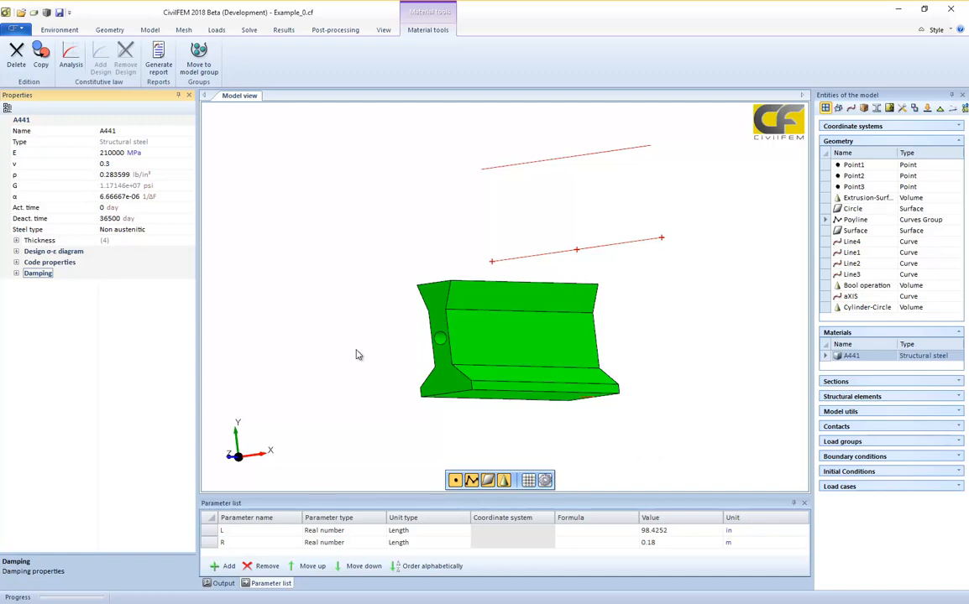
{"action": "left_click", "coordinate": [141, 349]}
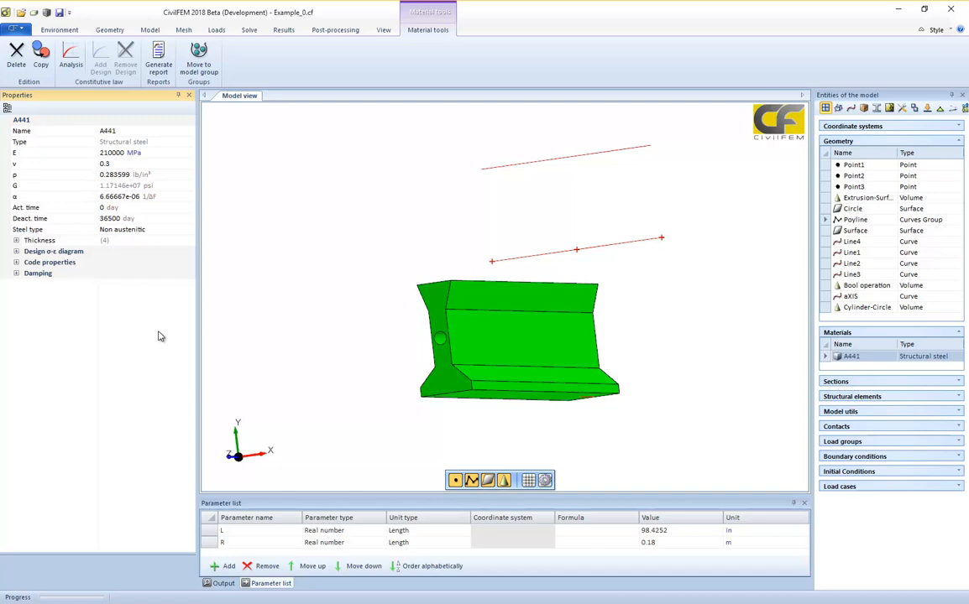
Step: Create a concrete material from Eurocode 2 with grade C35/45
{"action": "left_click", "coordinate": [151, 30]}
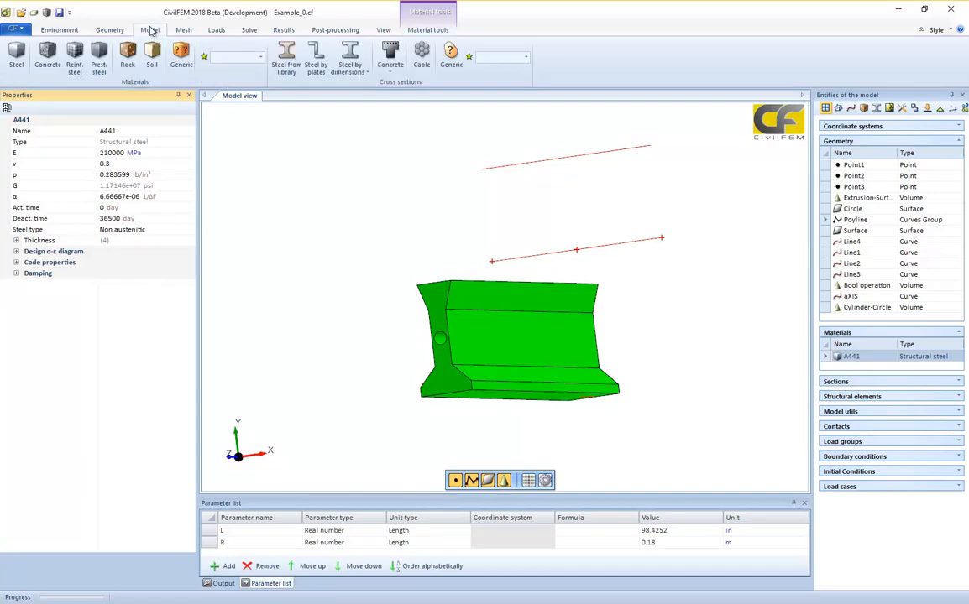
{"action": "left_click", "coordinate": [49, 57]}
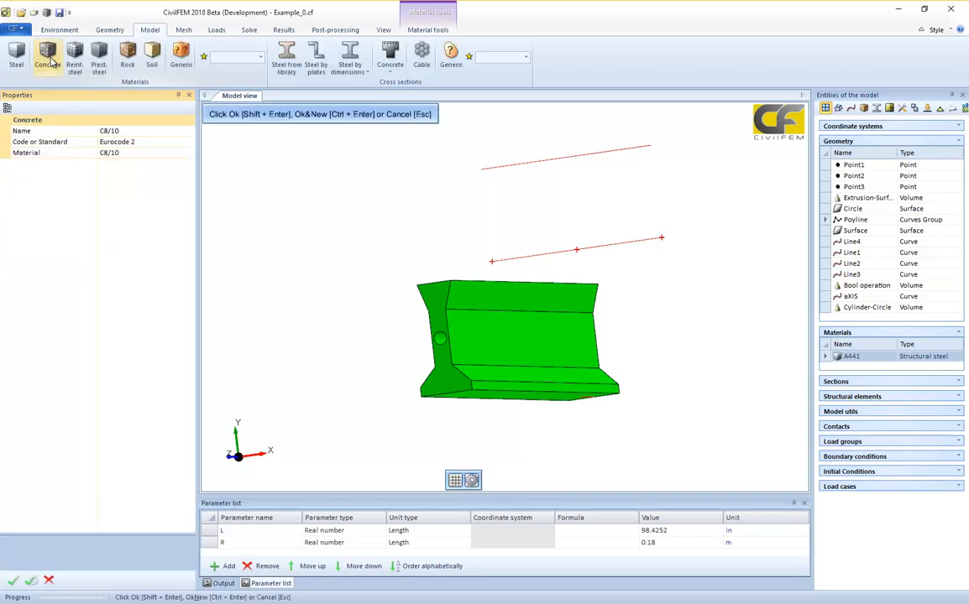
{"action": "left_click", "coordinate": [177, 144]}
{"action": "left_click", "coordinate": [159, 141]}
{"action": "left_click", "coordinate": [175, 154]}
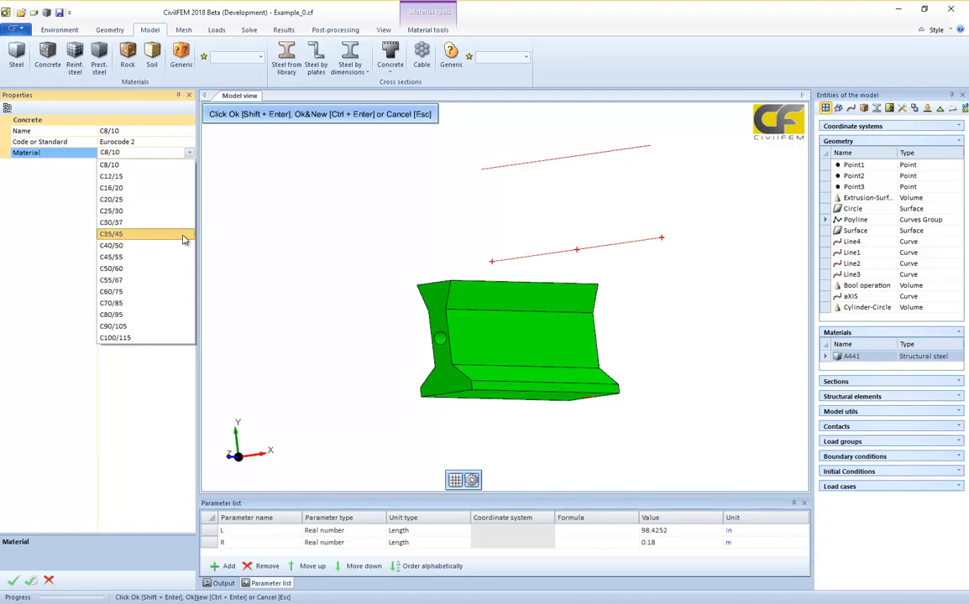
{"action": "left_click", "coordinate": [184, 236]}
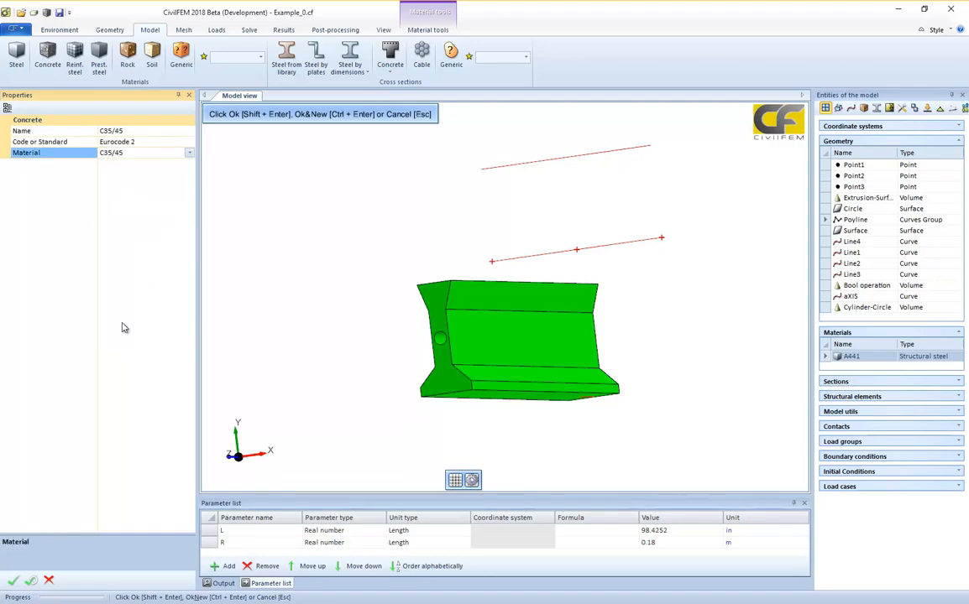
{"action": "left_click", "coordinate": [17, 583]}
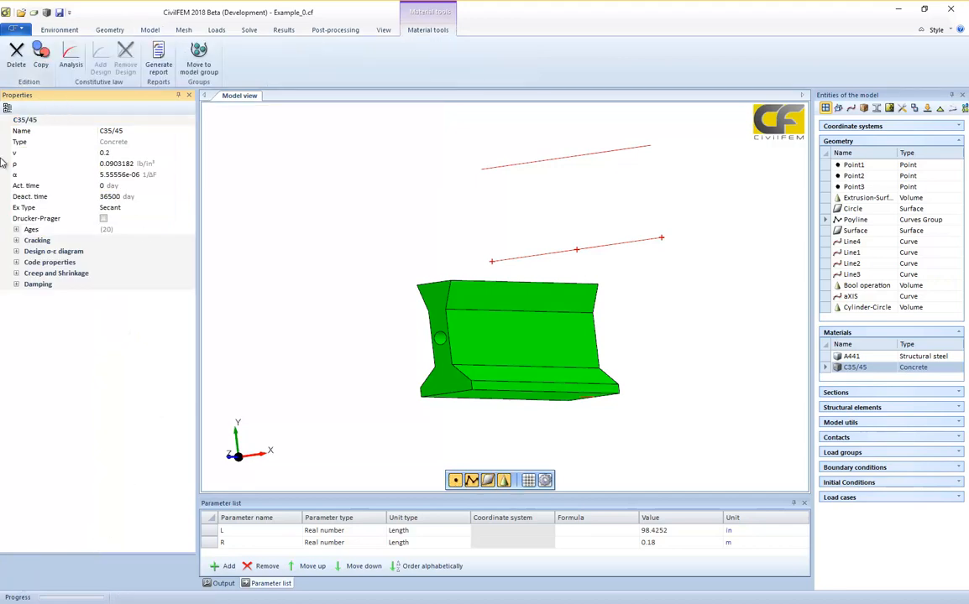
Step: Review the C35/45 concrete's density and code properties and switch the reinforced concrete code to Indian Standard 456
{"action": "left_click", "coordinate": [156, 165]}
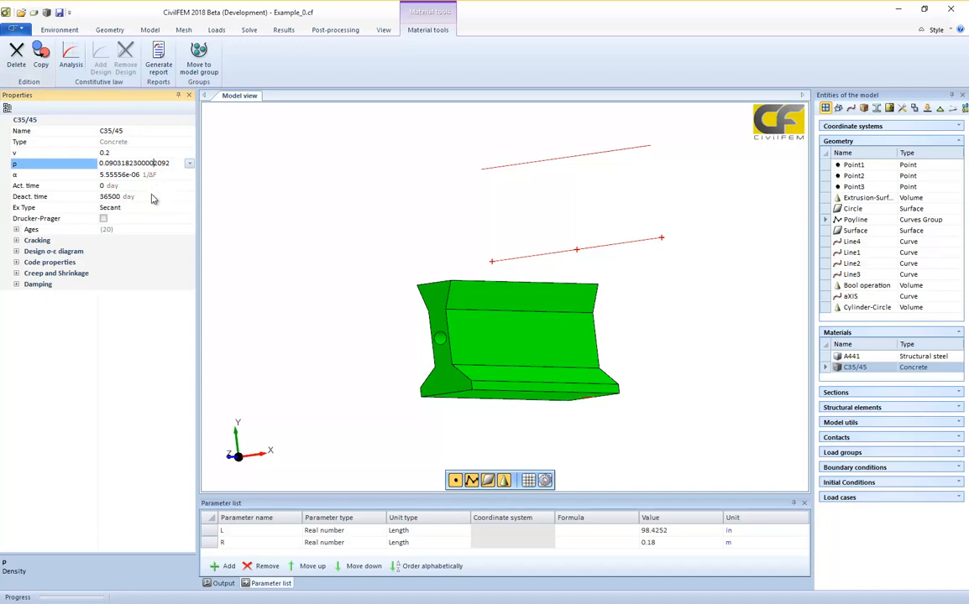
{"action": "left_click", "coordinate": [17, 262]}
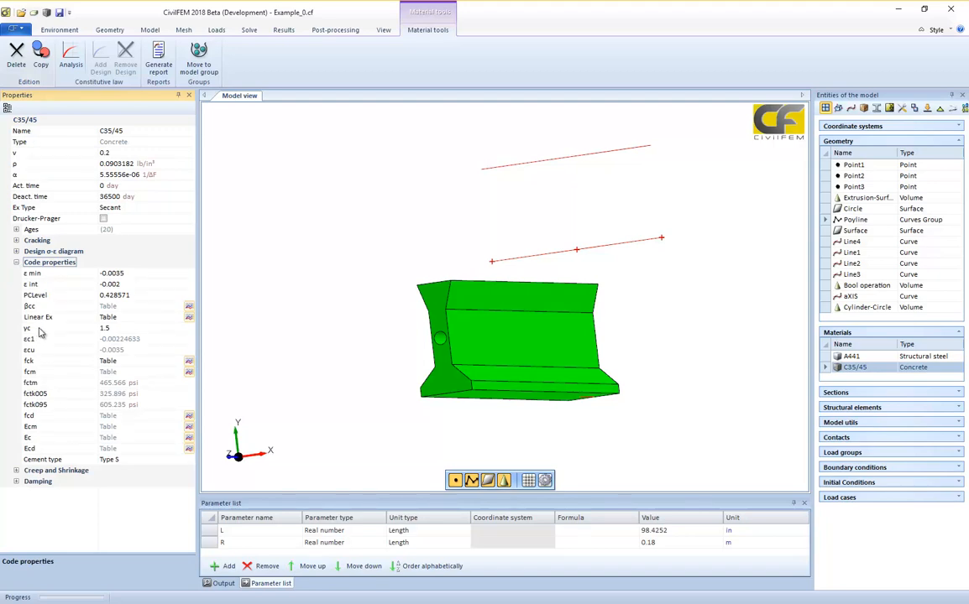
{"action": "left_click", "coordinate": [55, 29]}
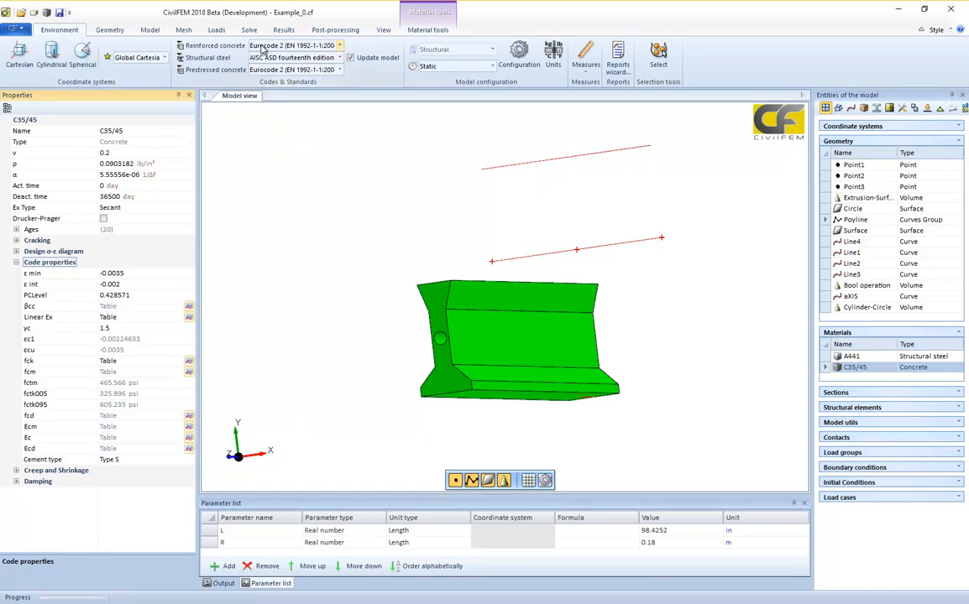
{"action": "left_click", "coordinate": [262, 48]}
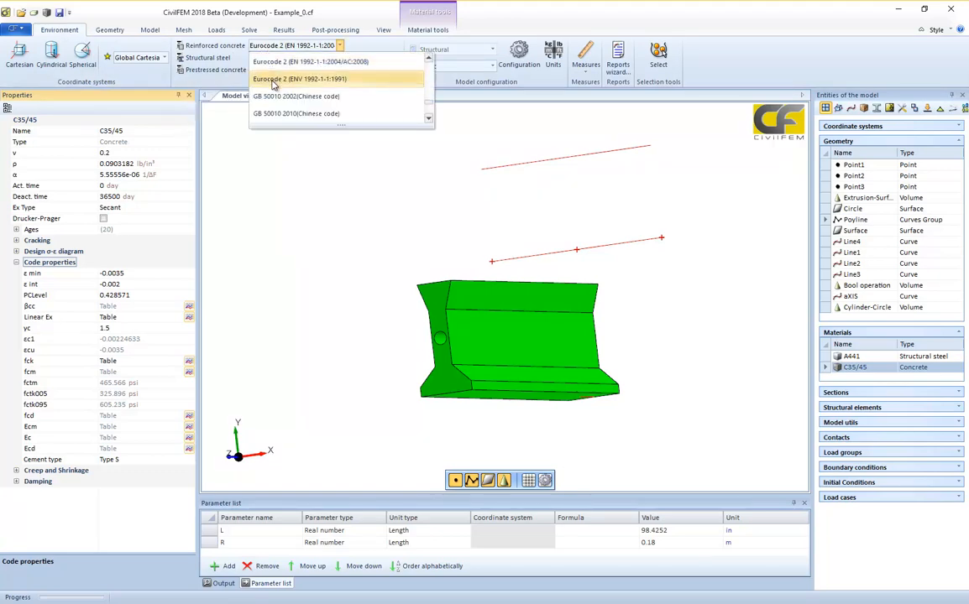
{"action": "scroll", "coordinate": [276, 95], "scroll_direction": "down", "scroll_amount": 3}
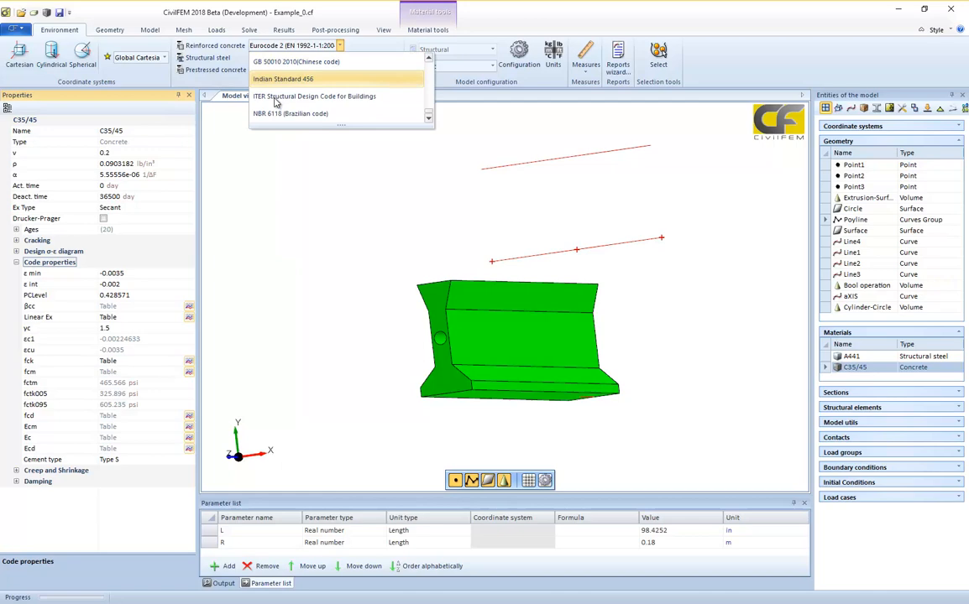
{"action": "left_click", "coordinate": [252, 79]}
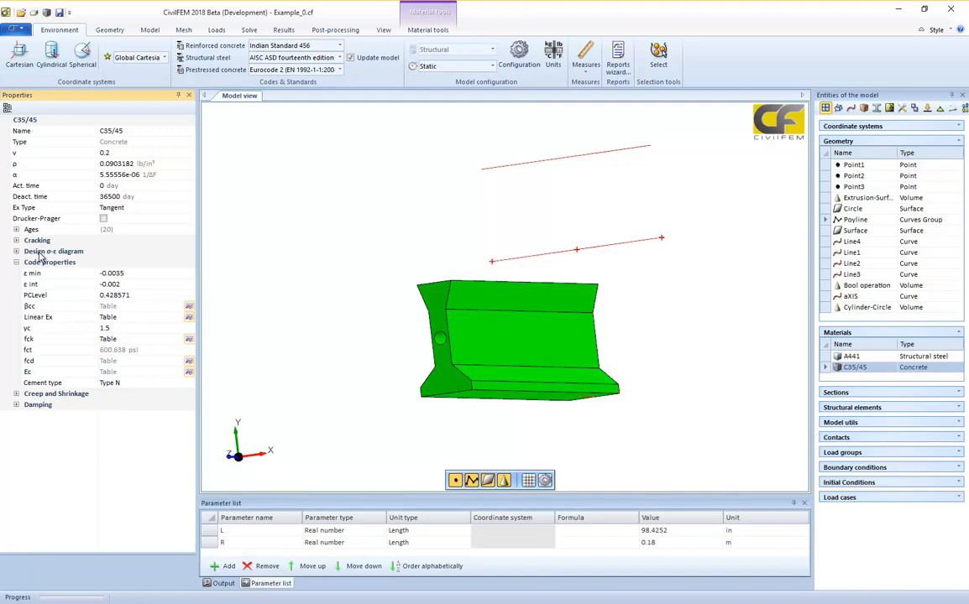
Step: Enable cracking for the C35/45 concrete and review its critical stress, softening modulus and crushing options, leaving crushing off
{"action": "left_click", "coordinate": [16, 240]}
{"action": "left_click", "coordinate": [103, 252]}
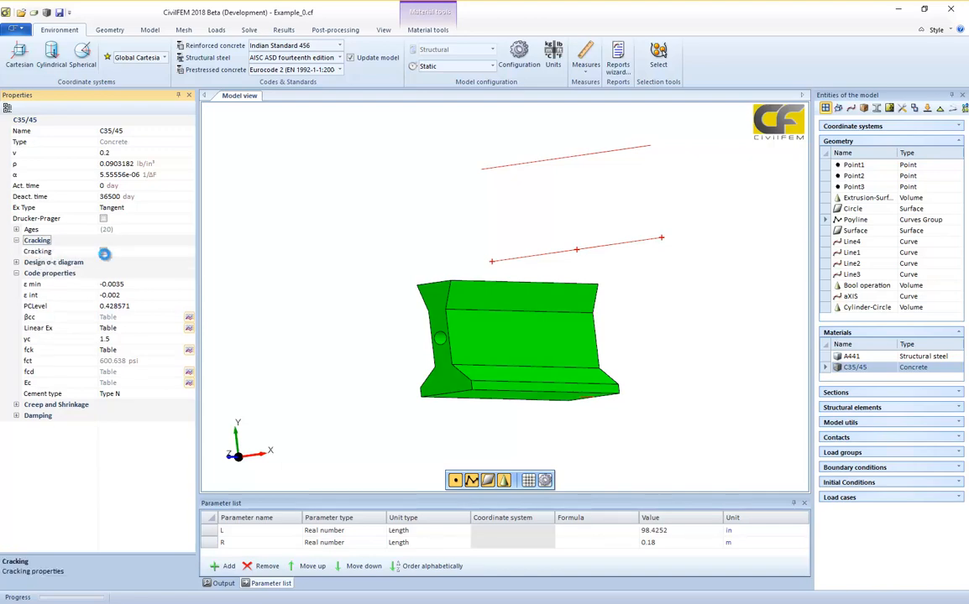
{"action": "left_click", "coordinate": [16, 240]}
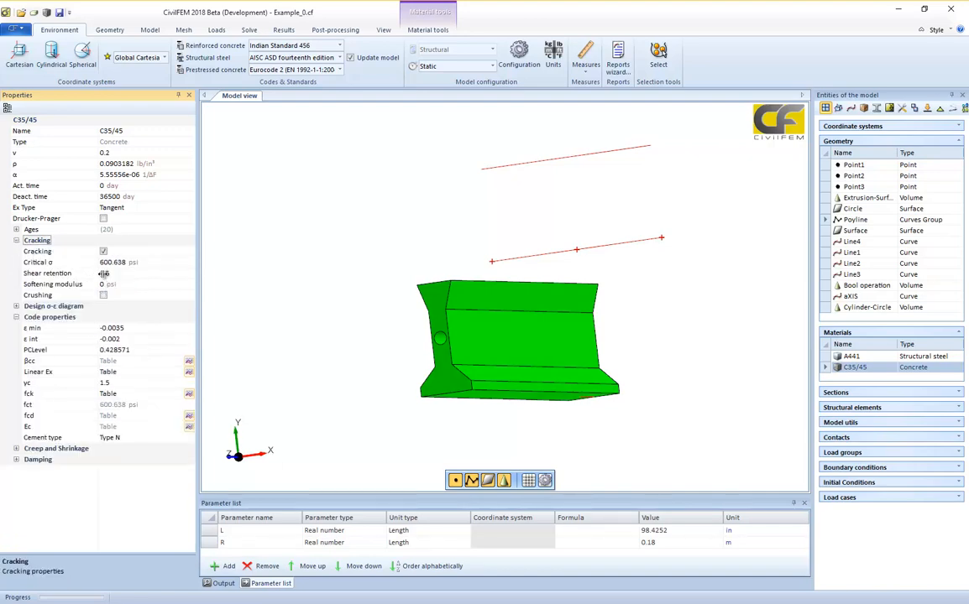
{"action": "left_click", "coordinate": [48, 263]}
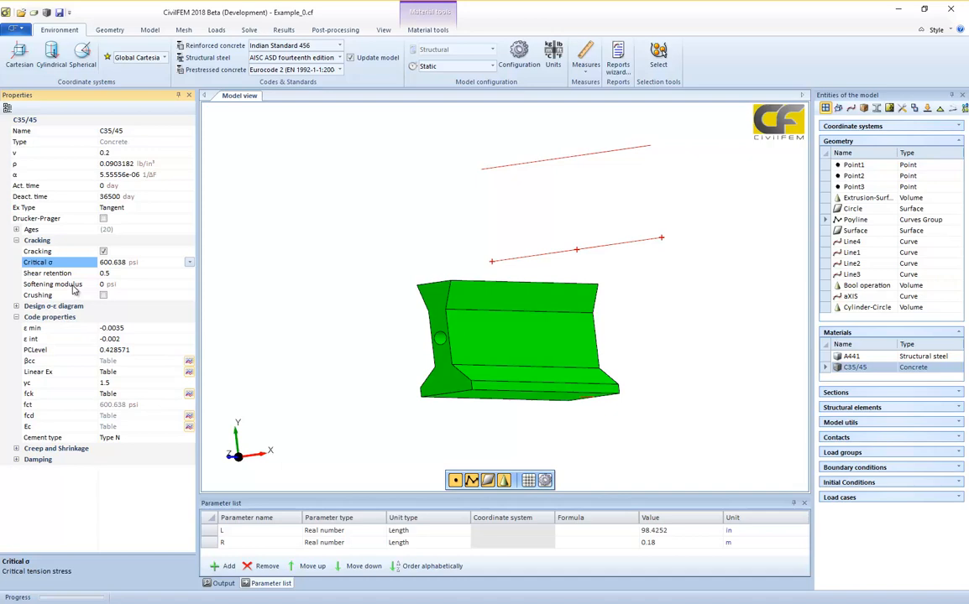
{"action": "left_click", "coordinate": [74, 287]}
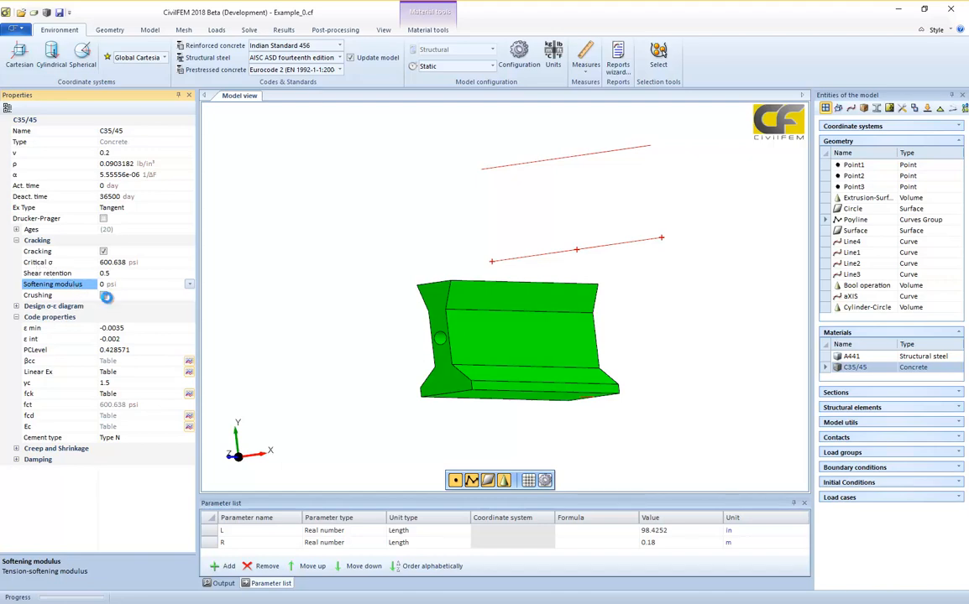
{"action": "left_click", "coordinate": [103, 294]}
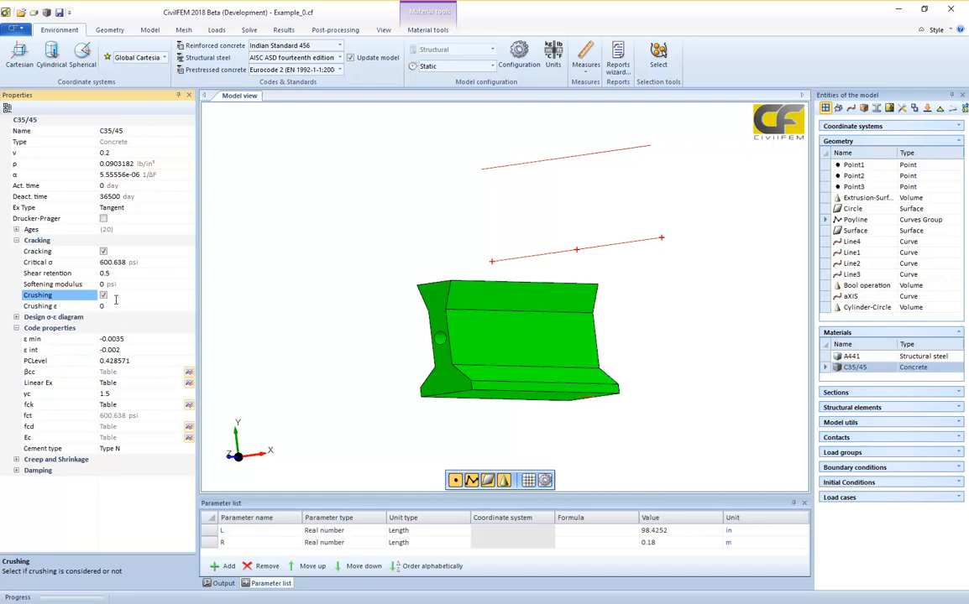
{"action": "left_click", "coordinate": [104, 294]}
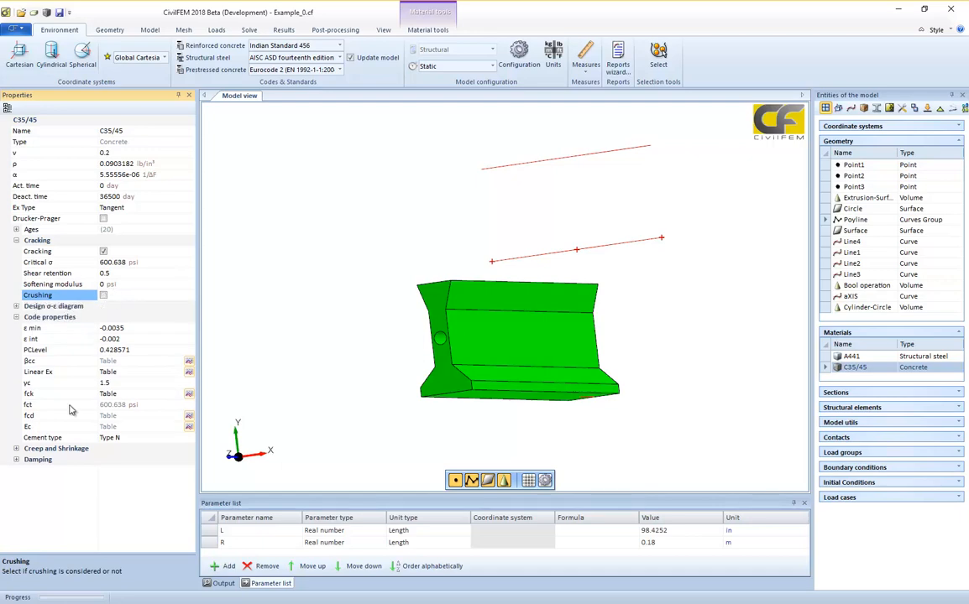
Step: Review the creep type and shrinkage type options of the C35/45 concrete
{"action": "left_click", "coordinate": [17, 449]}
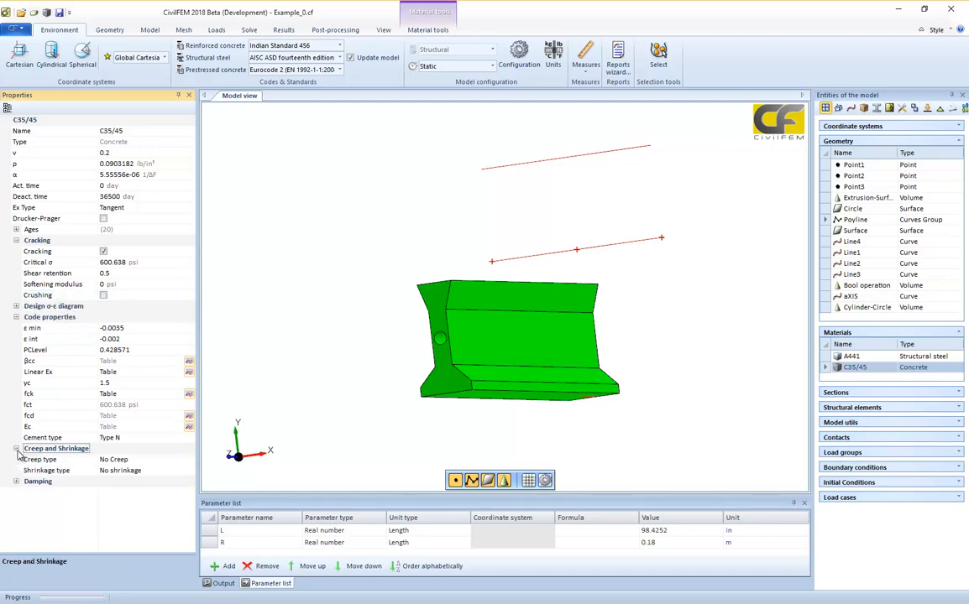
{"action": "left_click", "coordinate": [137, 460]}
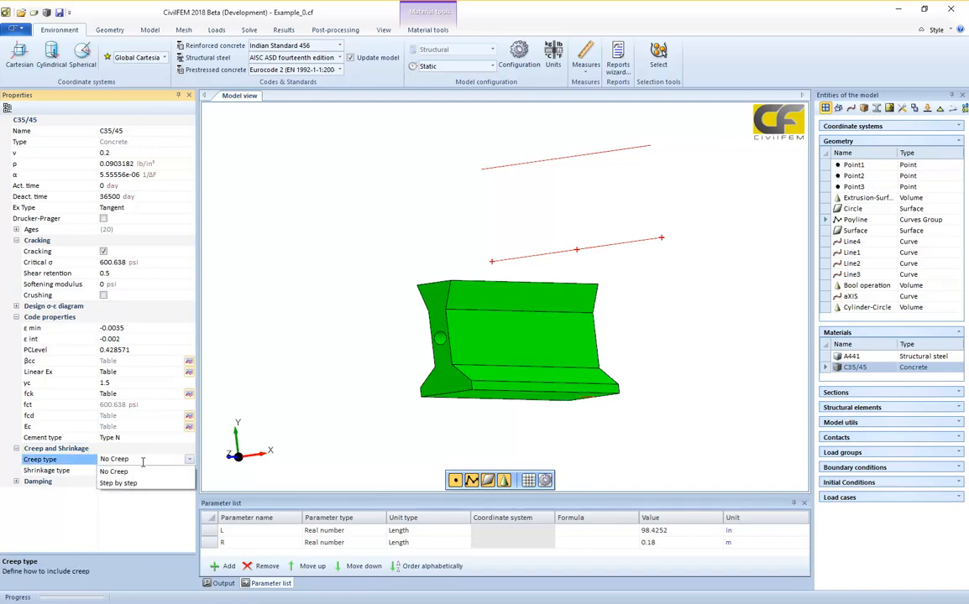
{"action": "left_click", "coordinate": [143, 462]}
{"action": "left_click", "coordinate": [143, 471]}
{"action": "left_click", "coordinate": [141, 469]}
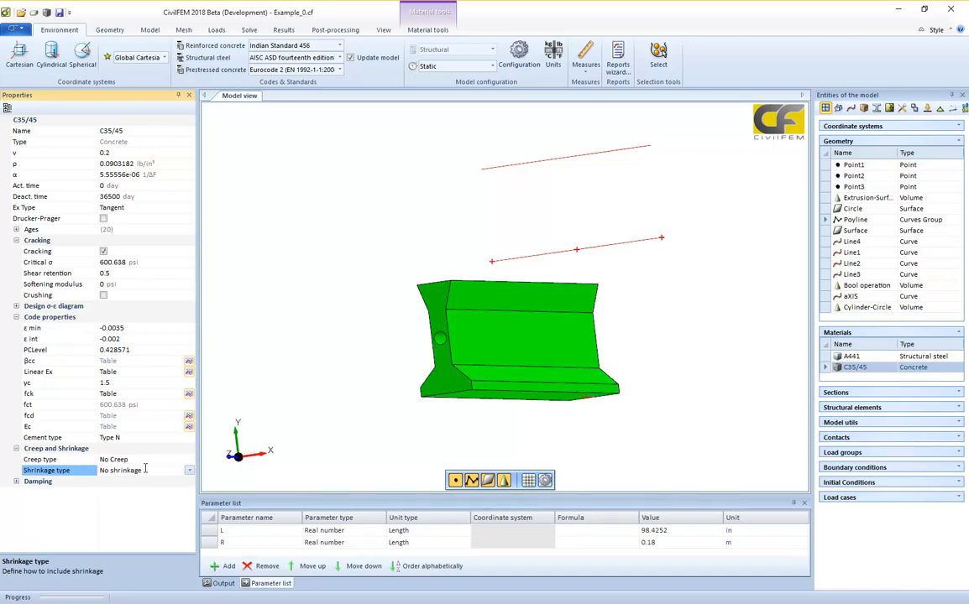
Step: Set the reinforced concrete design code to ACI 318-14
{"action": "left_click", "coordinate": [277, 47]}
{"action": "scroll", "coordinate": [292, 79], "scroll_direction": "up", "scroll_amount": 3}
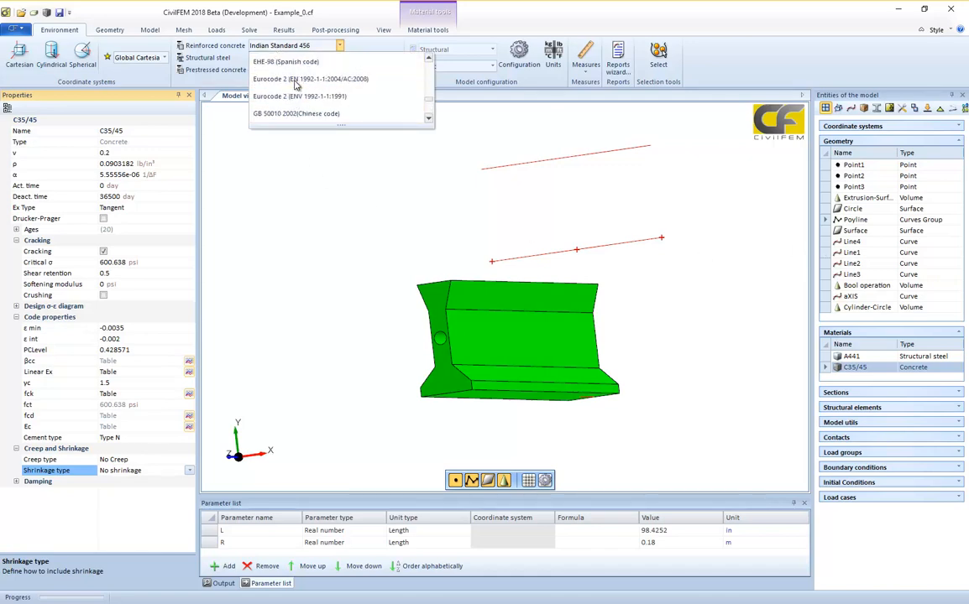
{"action": "scroll", "coordinate": [295, 84], "scroll_direction": "up", "scroll_amount": 4}
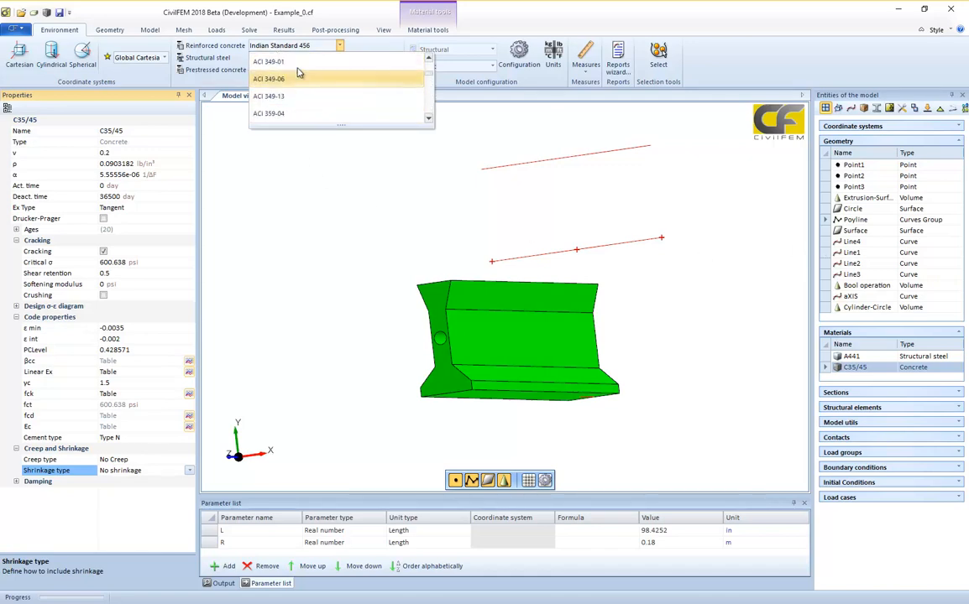
{"action": "left_click", "coordinate": [298, 65]}
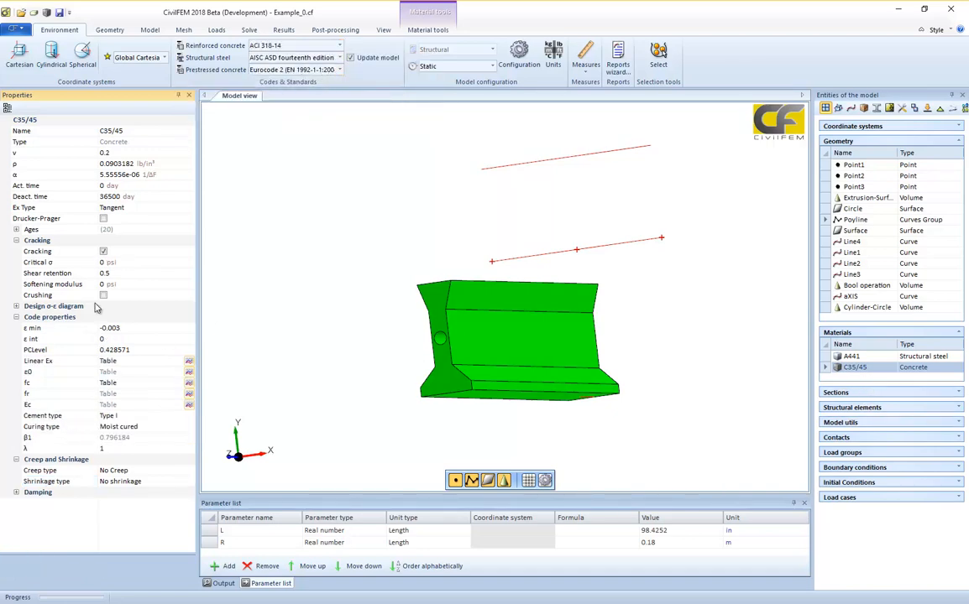
Step: Set the C35/45 concrete's analysis stress-strain diagram to the Parabolic-Rectangular diagram
{"action": "left_click", "coordinate": [420, 30]}
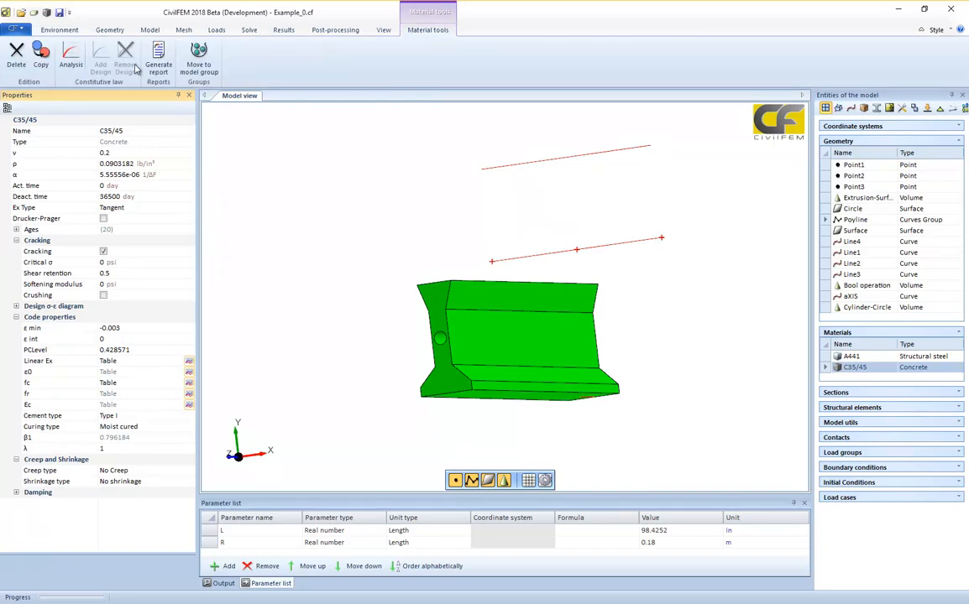
{"action": "left_click", "coordinate": [72, 57]}
{"action": "left_click", "coordinate": [147, 130]}
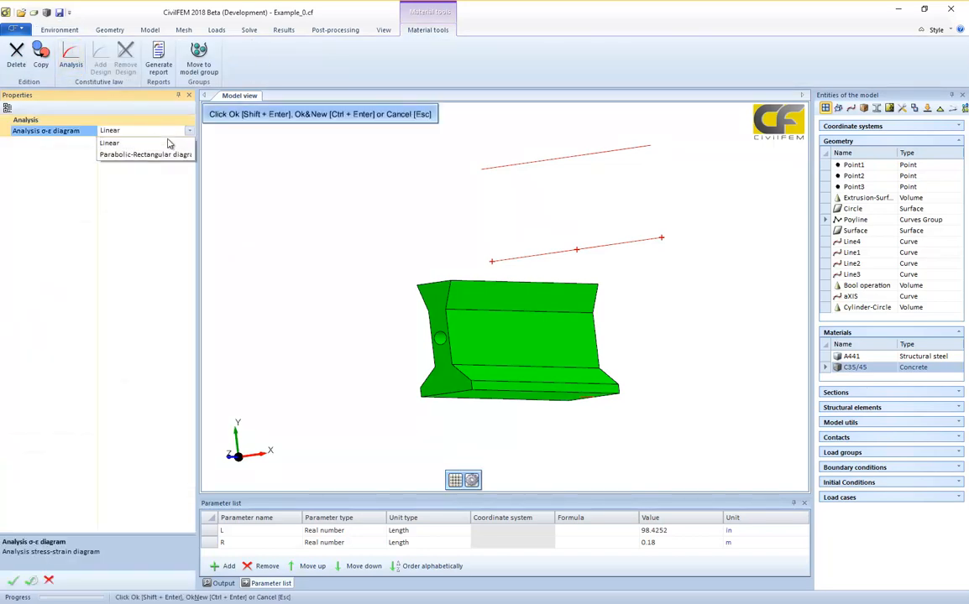
{"action": "left_click", "coordinate": [168, 154]}
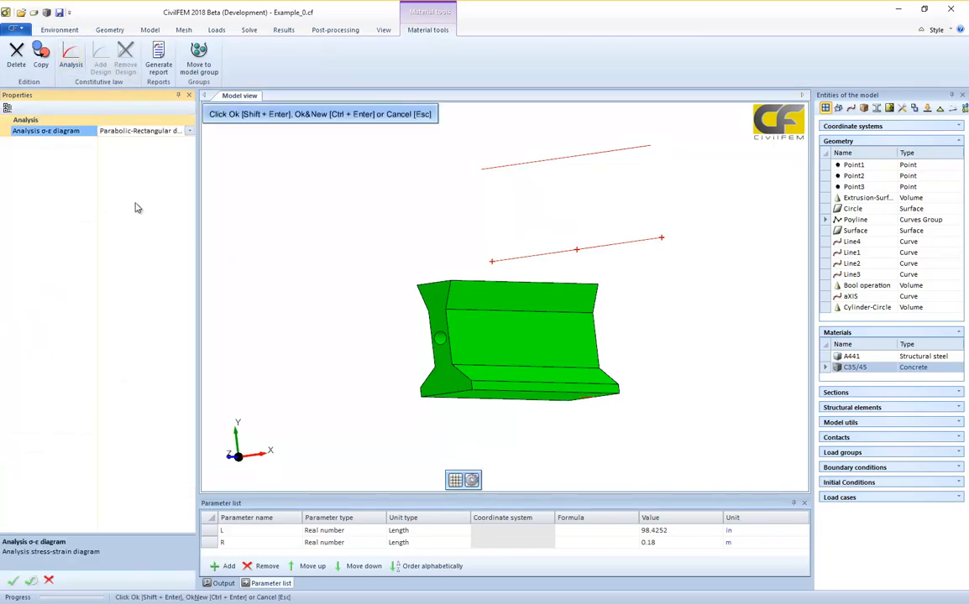
{"action": "left_click", "coordinate": [14, 583]}
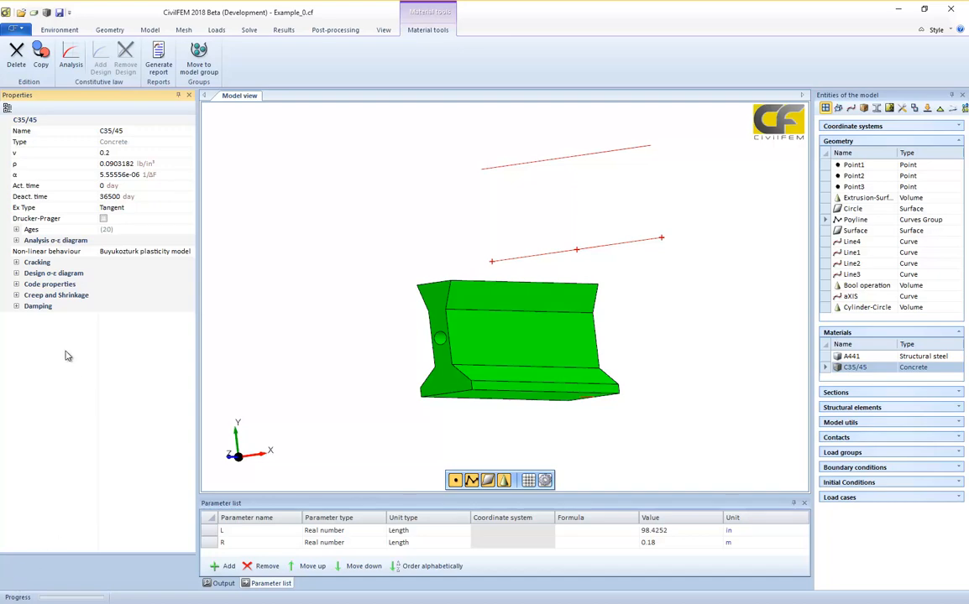
Step: Open the C35/45 analysis stress-strain data, display the stresses in MPa and chart the 28 day curve
{"action": "left_click", "coordinate": [16, 240]}
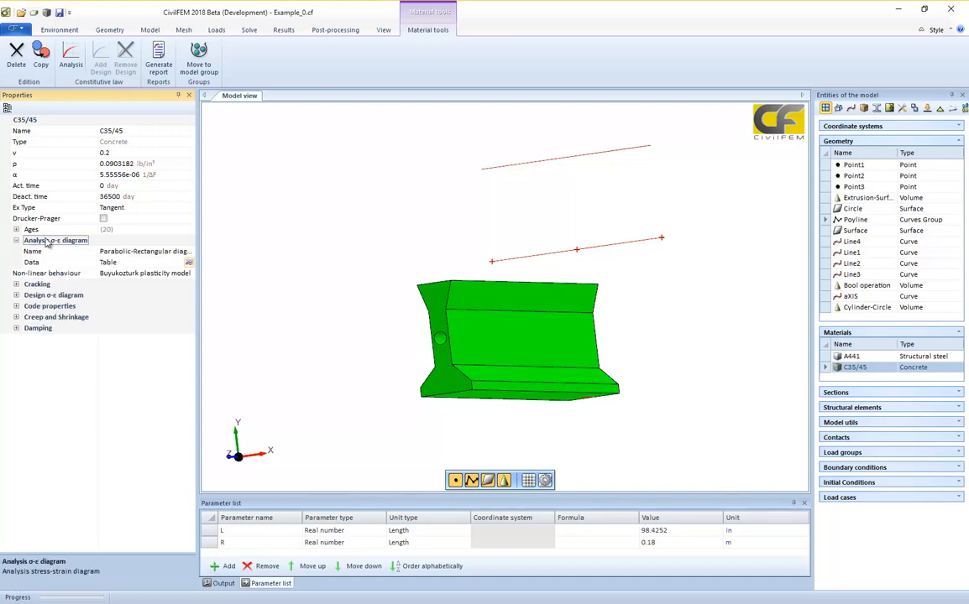
{"action": "left_click", "coordinate": [189, 262]}
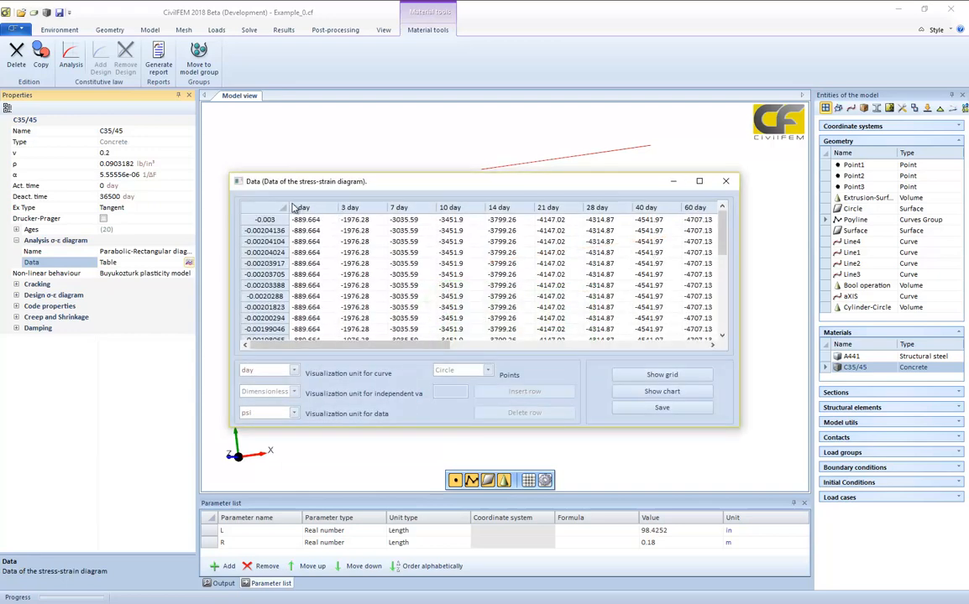
{"action": "left_click", "coordinate": [295, 413]}
{"action": "left_click", "coordinate": [277, 460]}
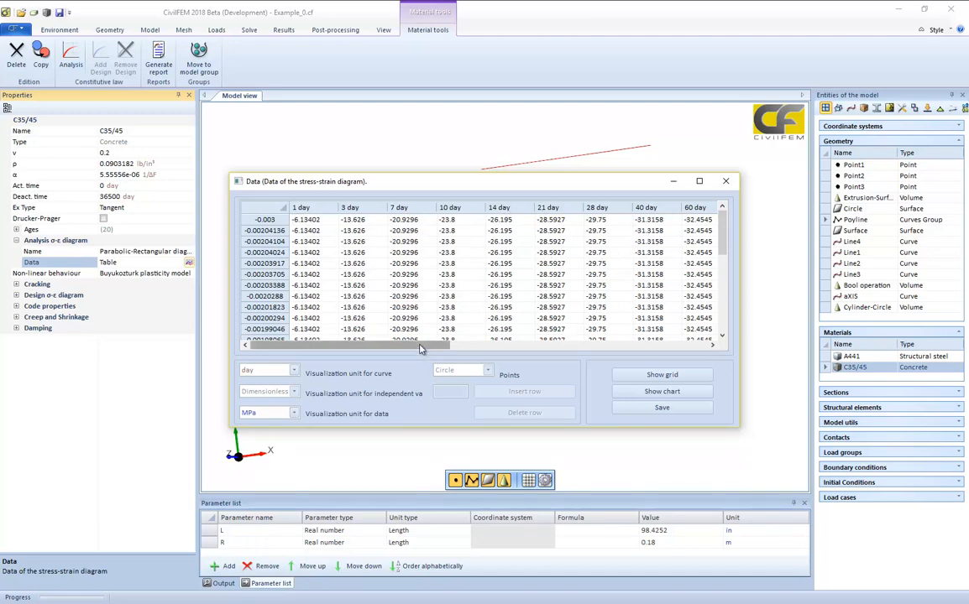
{"action": "left_click_drag", "start_coordinate": [450, 346], "coordinate": [412, 350]}
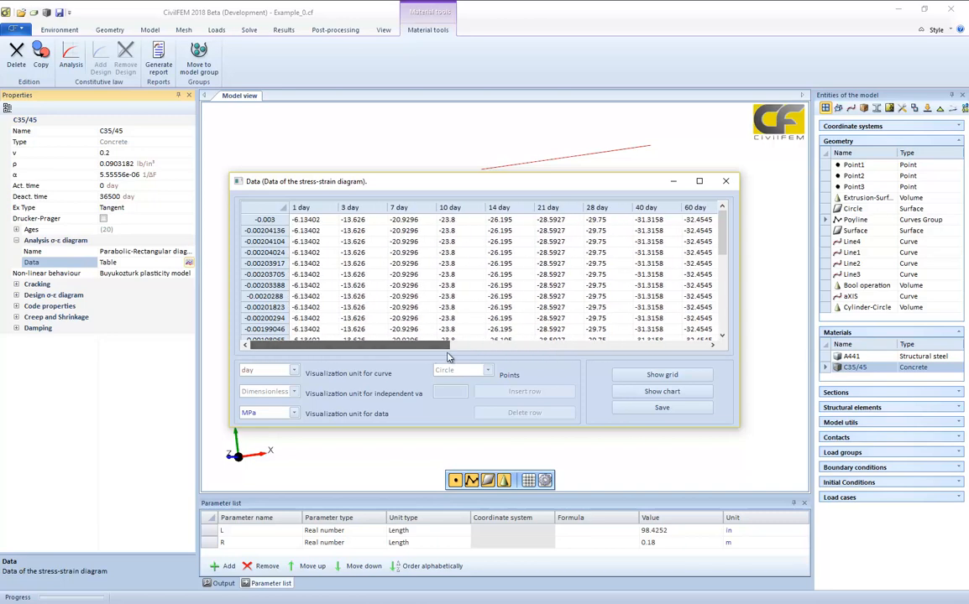
{"action": "left_click", "coordinate": [597, 207]}
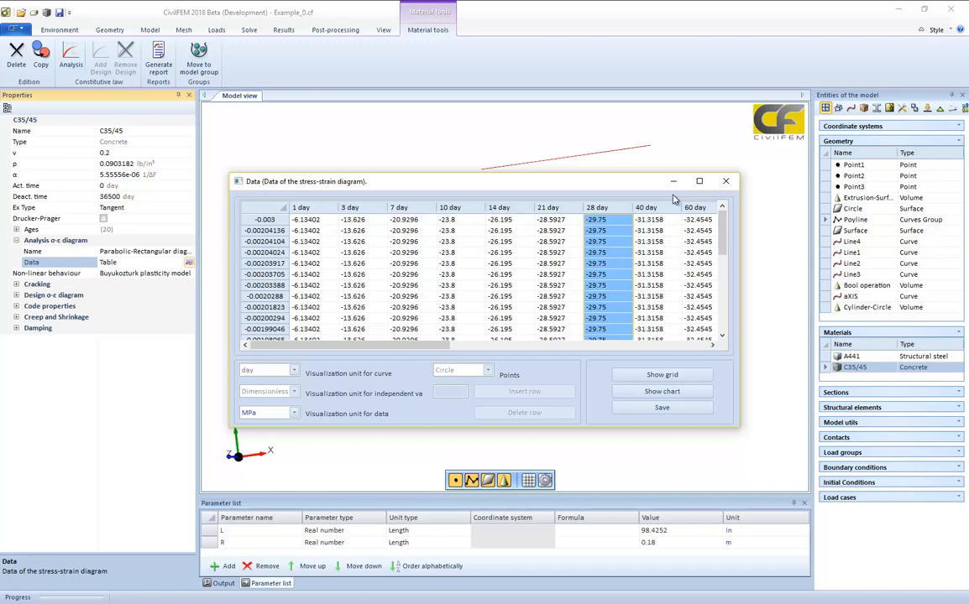
{"action": "left_click", "coordinate": [662, 392]}
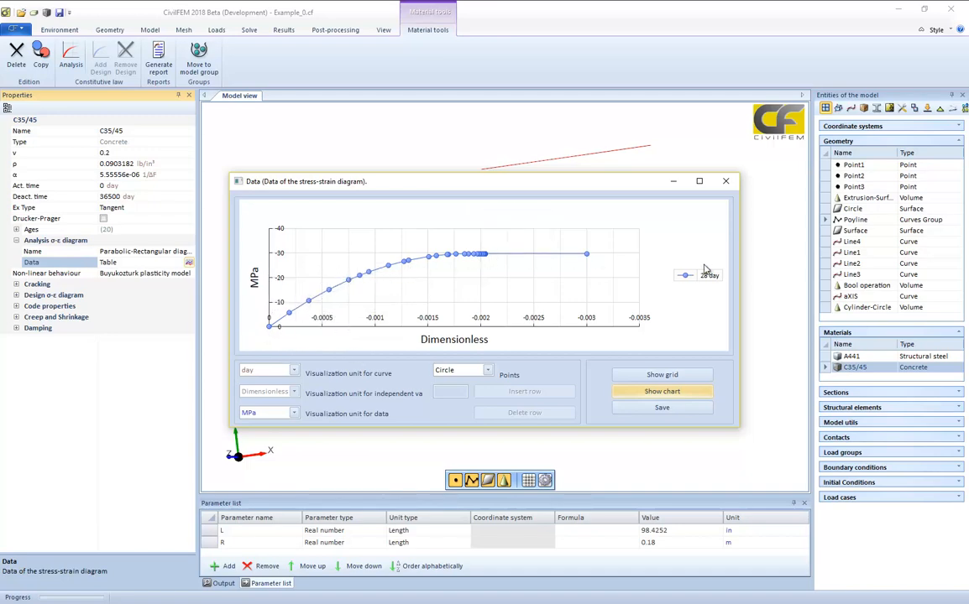
Step: Examine the stress-strain data grid across the concrete ages from 1 to 365 days and close the data window
{"action": "left_click", "coordinate": [662, 375]}
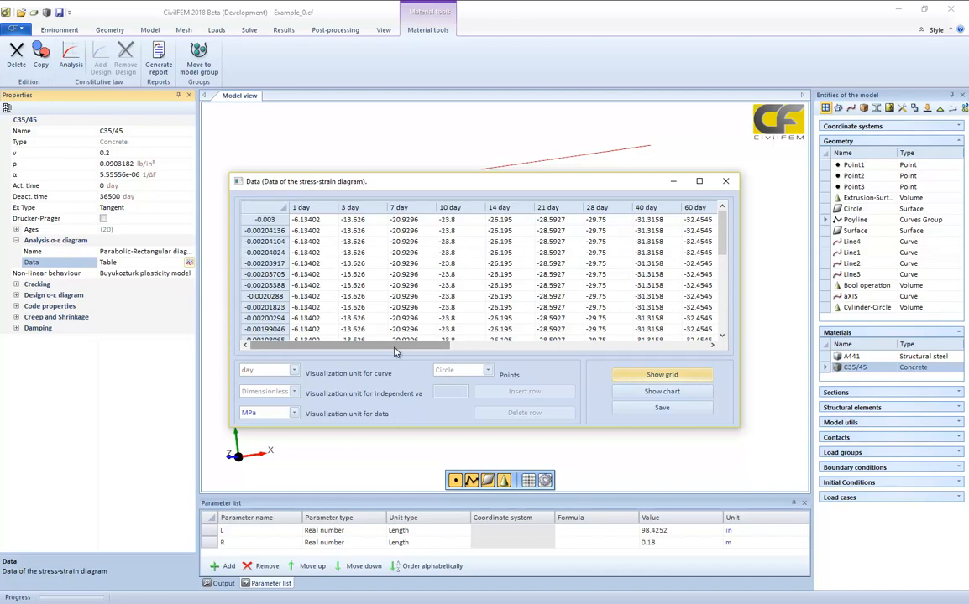
{"action": "left_click", "coordinate": [302, 207]}
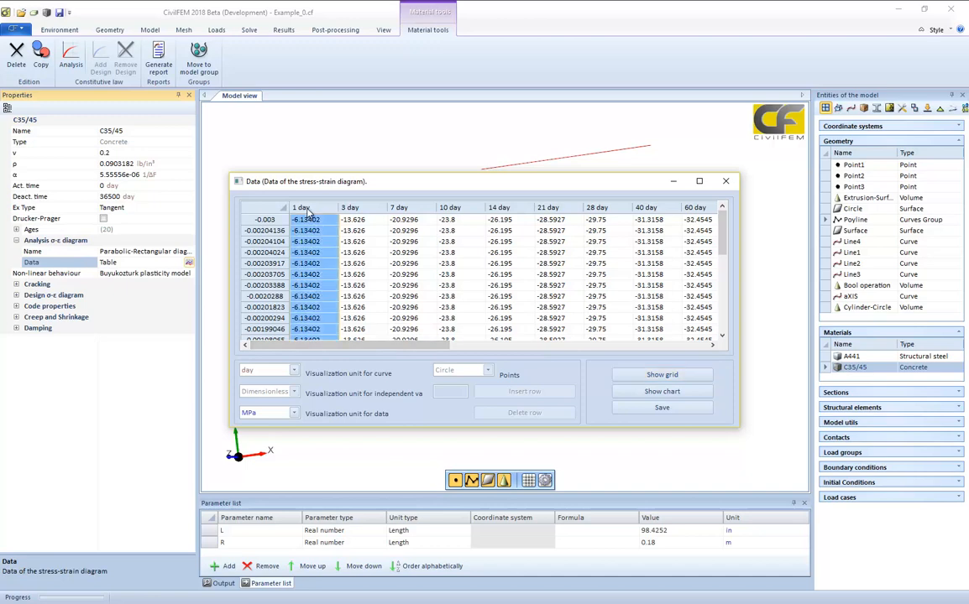
{"action": "left_click", "coordinate": [366, 208]}
{"action": "left_click", "coordinate": [417, 207]}
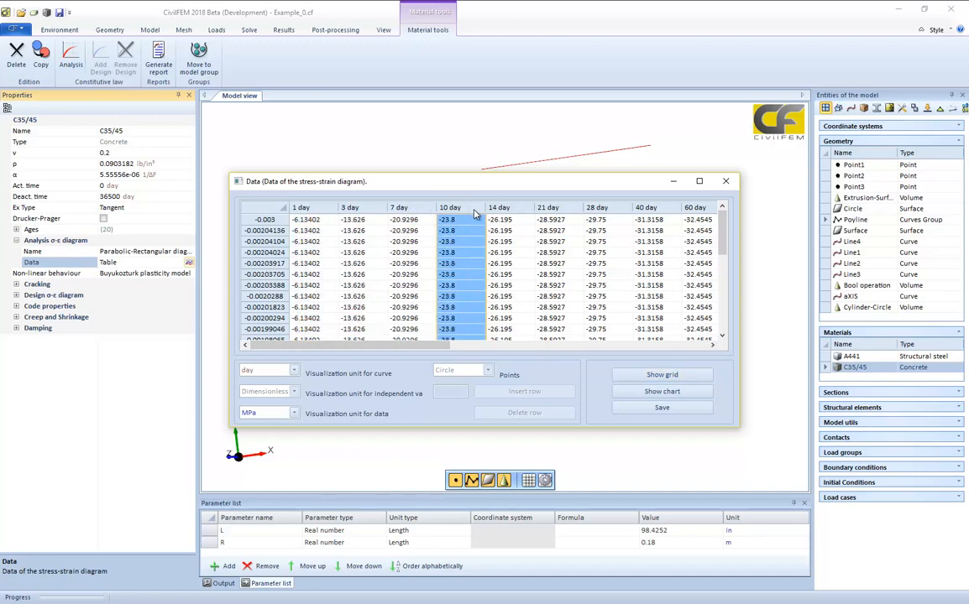
{"action": "left_click", "coordinate": [498, 209]}
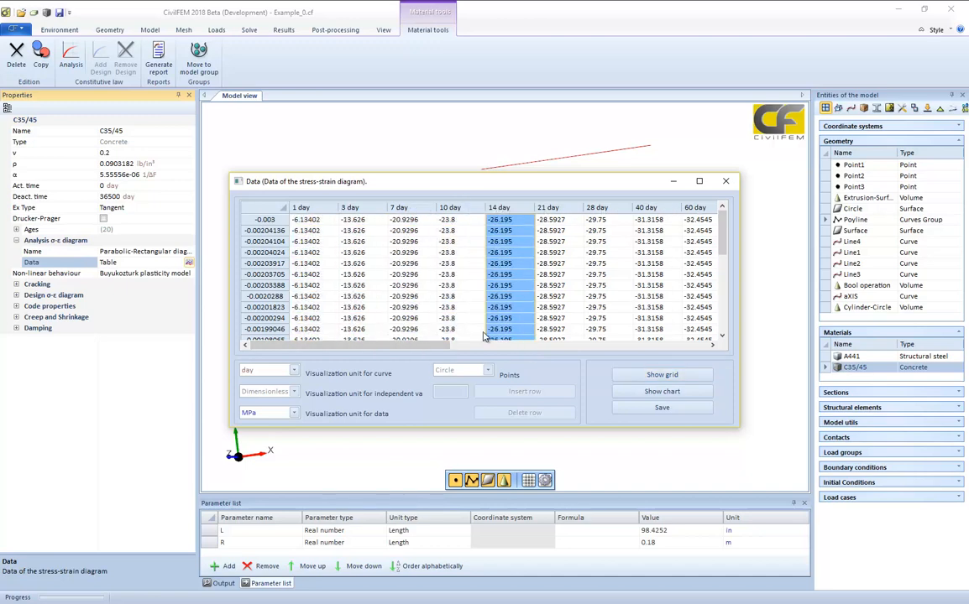
{"action": "left_click_drag", "start_coordinate": [408, 344], "coordinate": [530, 342]}
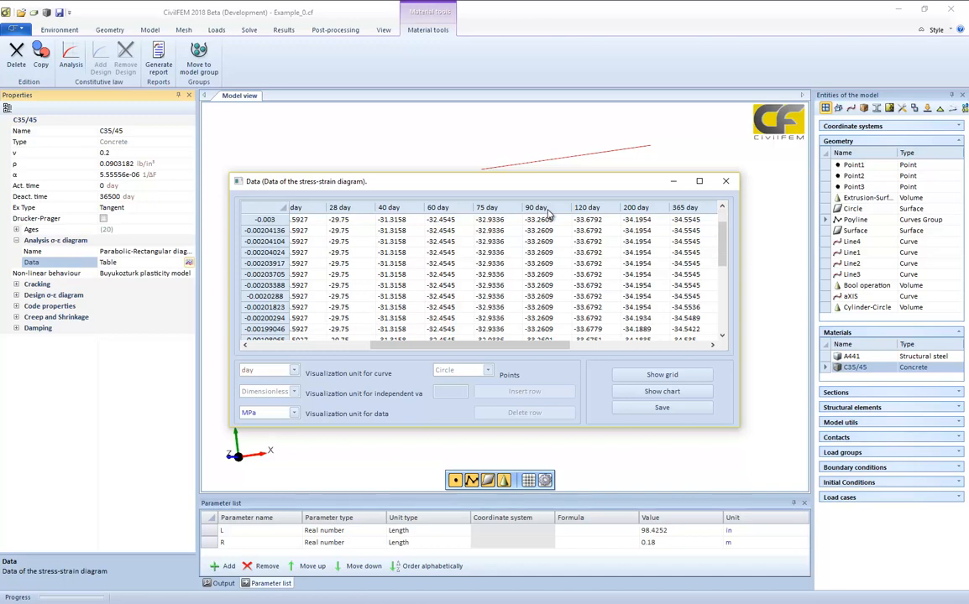
{"action": "scroll", "coordinate": [549, 214], "scroll_direction": "down", "scroll_amount": 10}
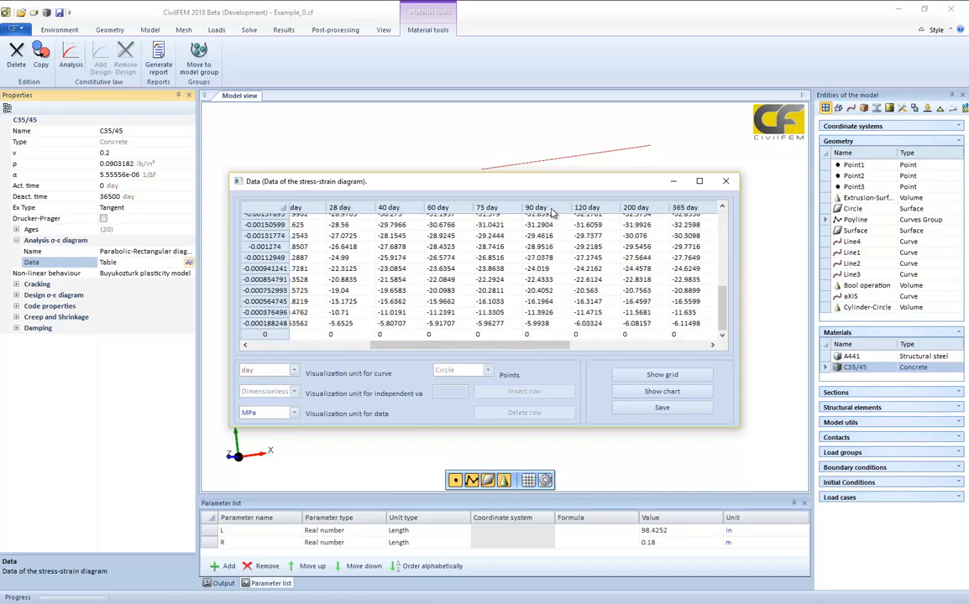
{"action": "left_click", "coordinate": [725, 183]}
{"action": "left_click", "coordinate": [462, 333]}
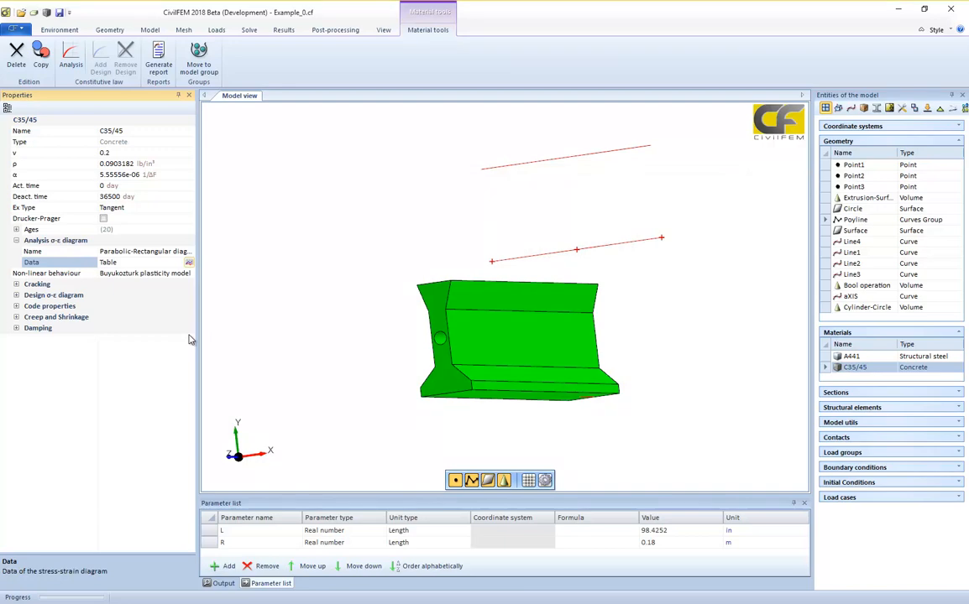
Step: Try Multilinear elastic and Isotropic plasticity model as the C35/45 concrete's non-linear behaviour
{"action": "left_click", "coordinate": [193, 274]}
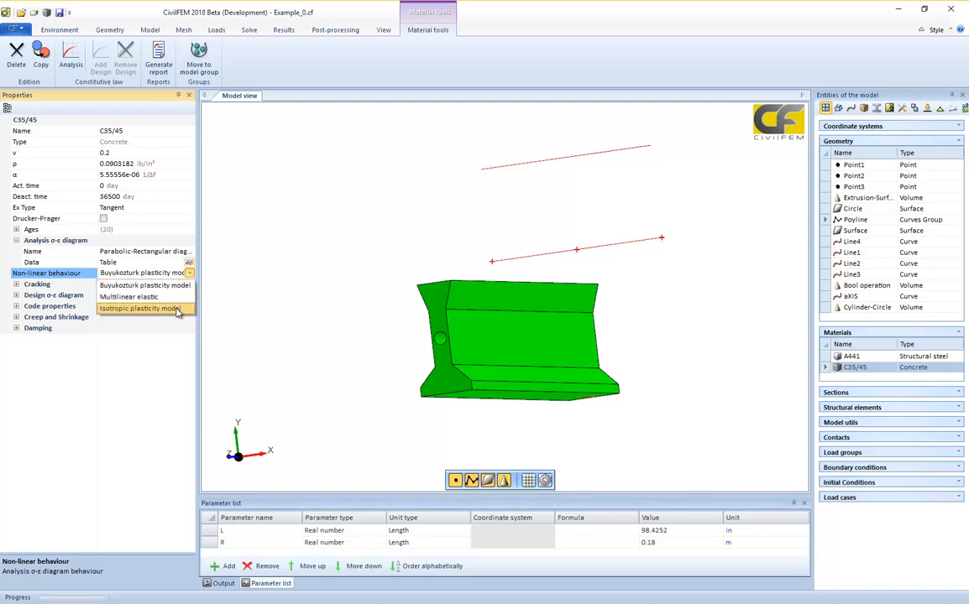
{"action": "left_click", "coordinate": [178, 298]}
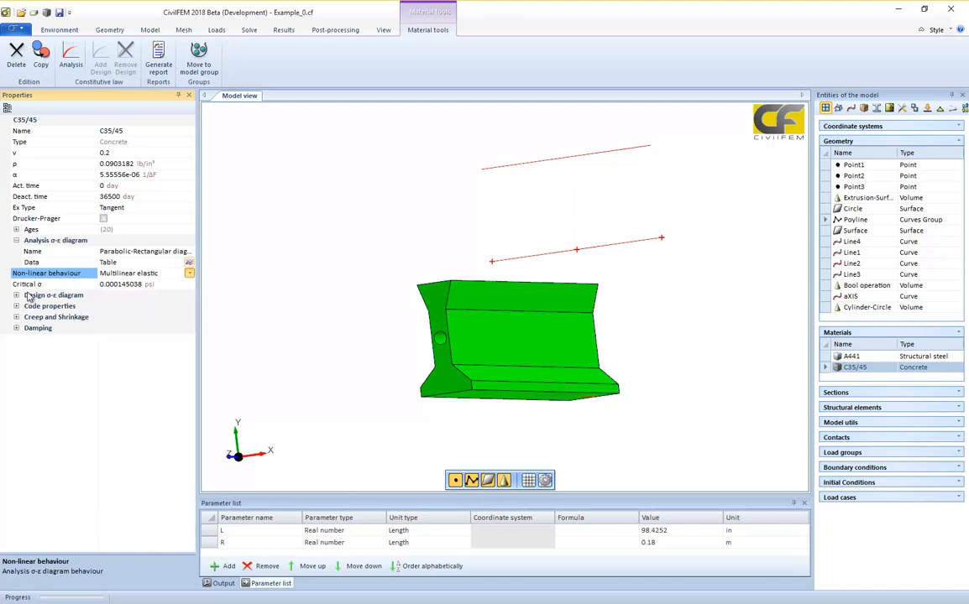
{"action": "left_click", "coordinate": [189, 274]}
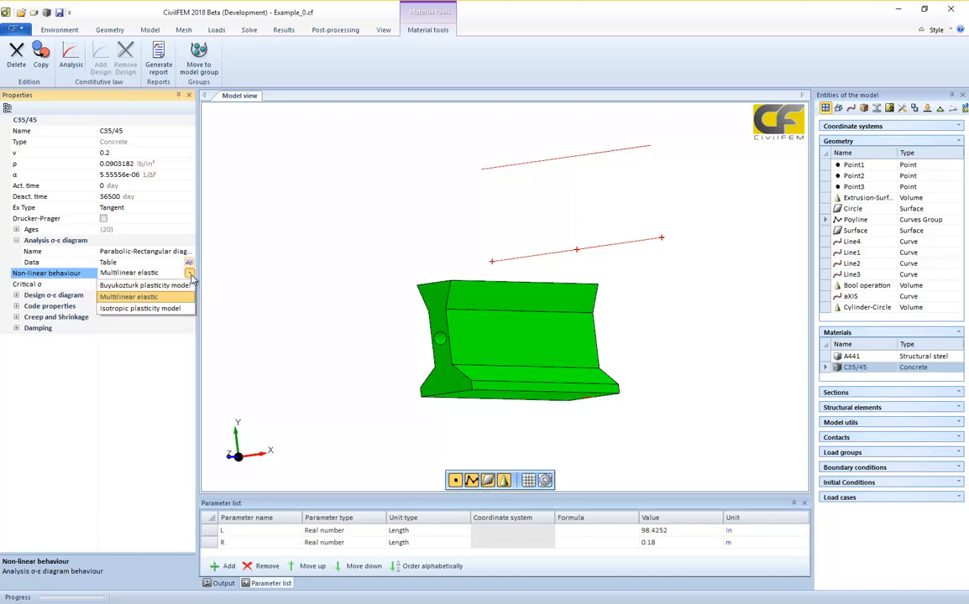
{"action": "left_click", "coordinate": [141, 308]}
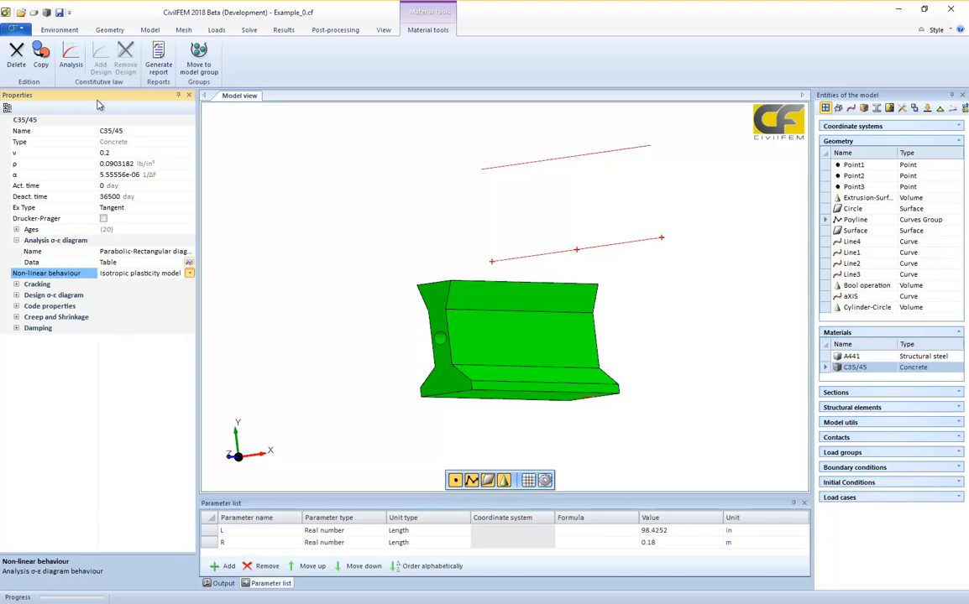
Step: Reset the C35/45 concrete's analysis stress-strain diagram to Linear
{"action": "left_click", "coordinate": [70, 57]}
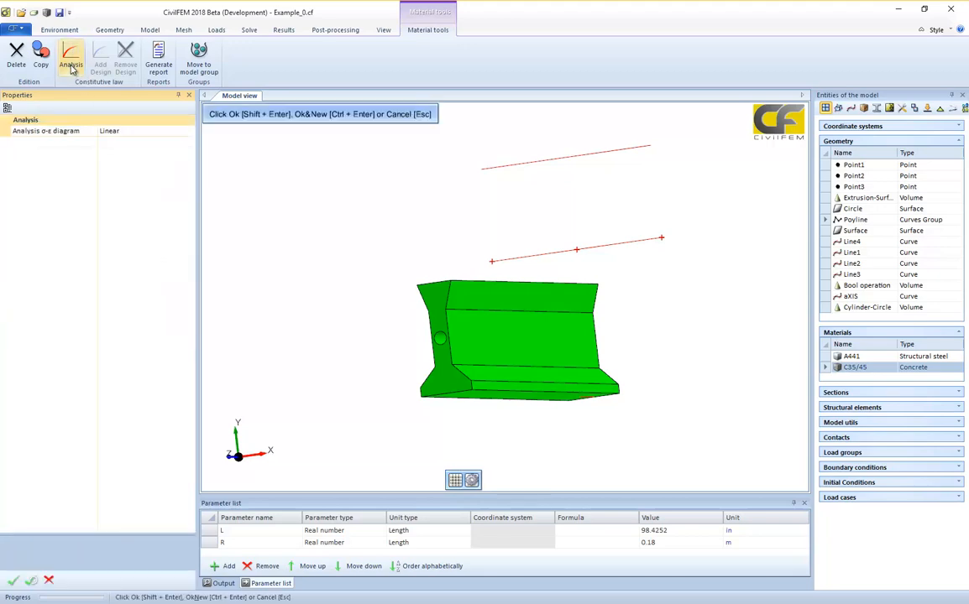
{"action": "left_click", "coordinate": [14, 580]}
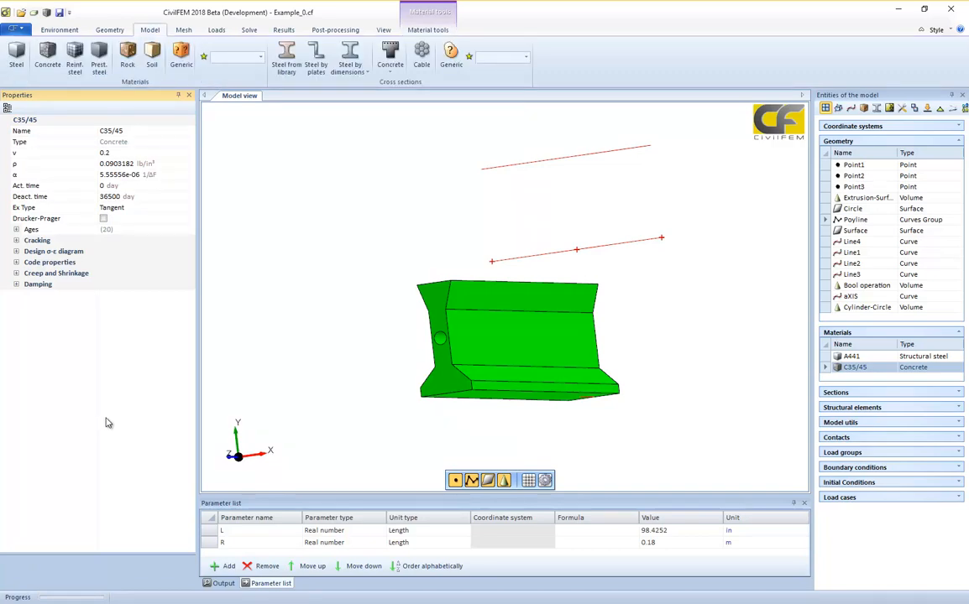
Step: Create an ACI reinforcing steel material with the fy = 65000psi grade
{"action": "left_click", "coordinate": [72, 67]}
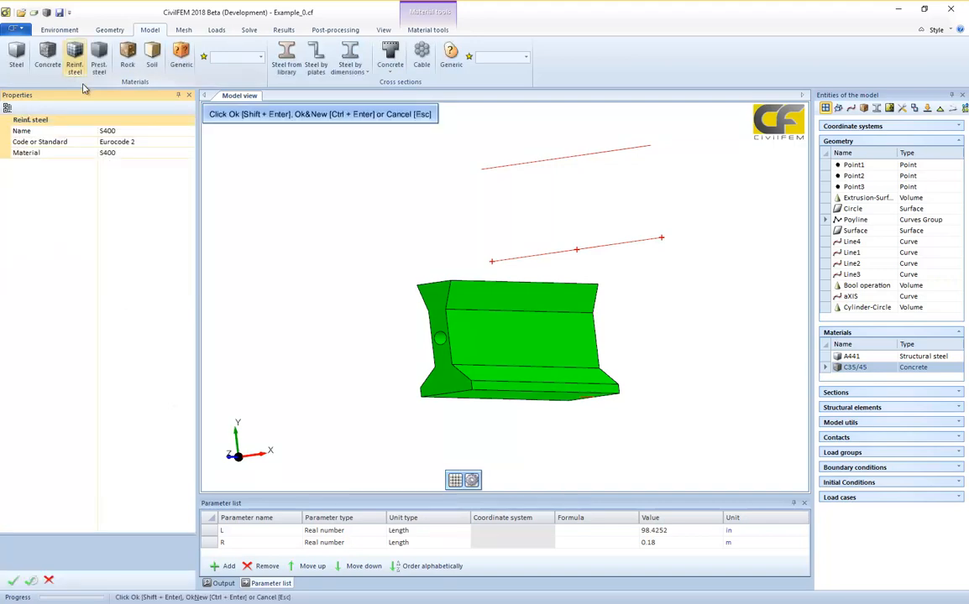
{"action": "left_click", "coordinate": [155, 144]}
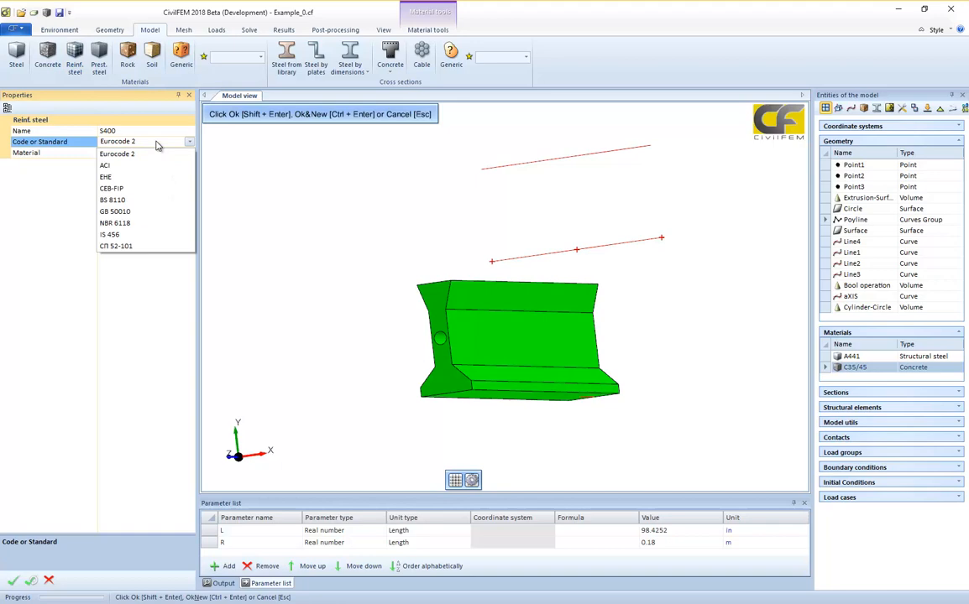
{"action": "left_click", "coordinate": [136, 164]}
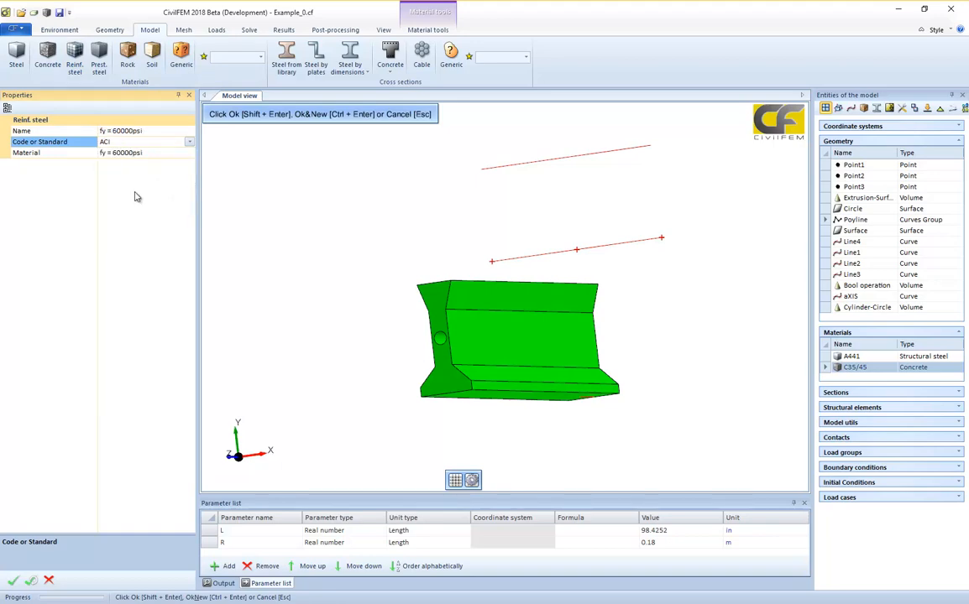
{"action": "left_click", "coordinate": [132, 156]}
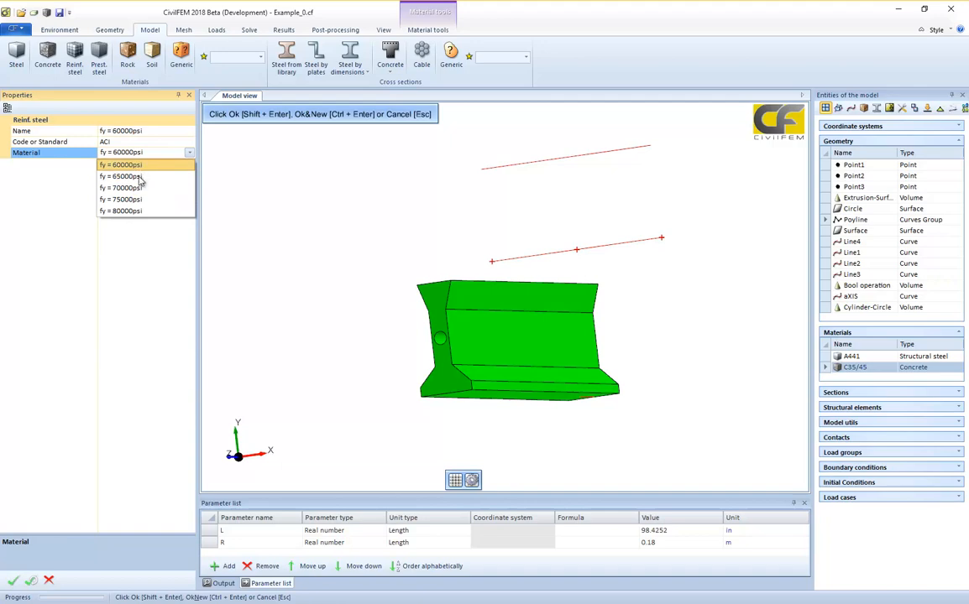
{"action": "left_click", "coordinate": [132, 166]}
{"action": "left_click", "coordinate": [13, 580]}
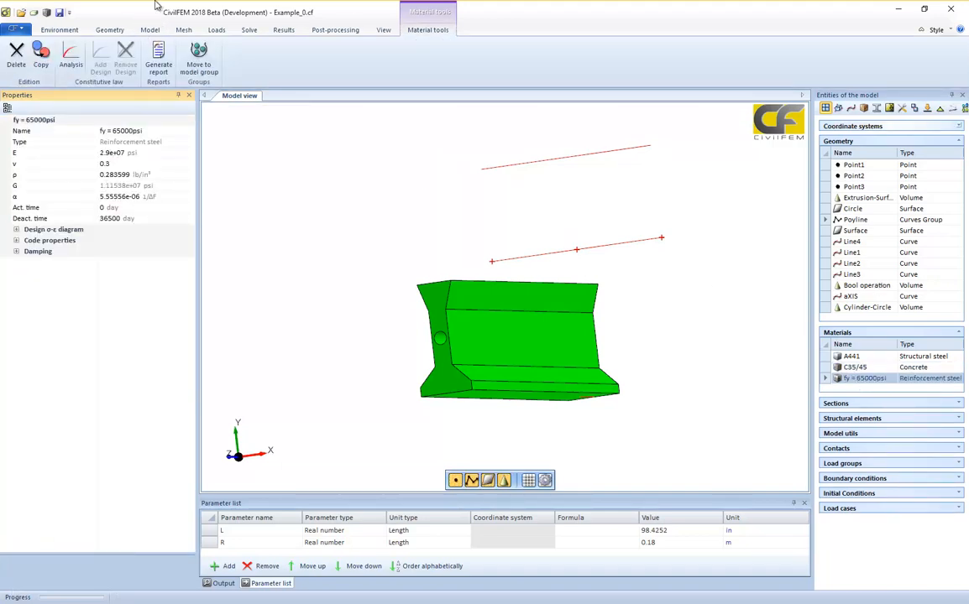
Step: Create a Y1570C prestressing steel material according to Eurocode EN 10138
{"action": "left_click", "coordinate": [149, 32]}
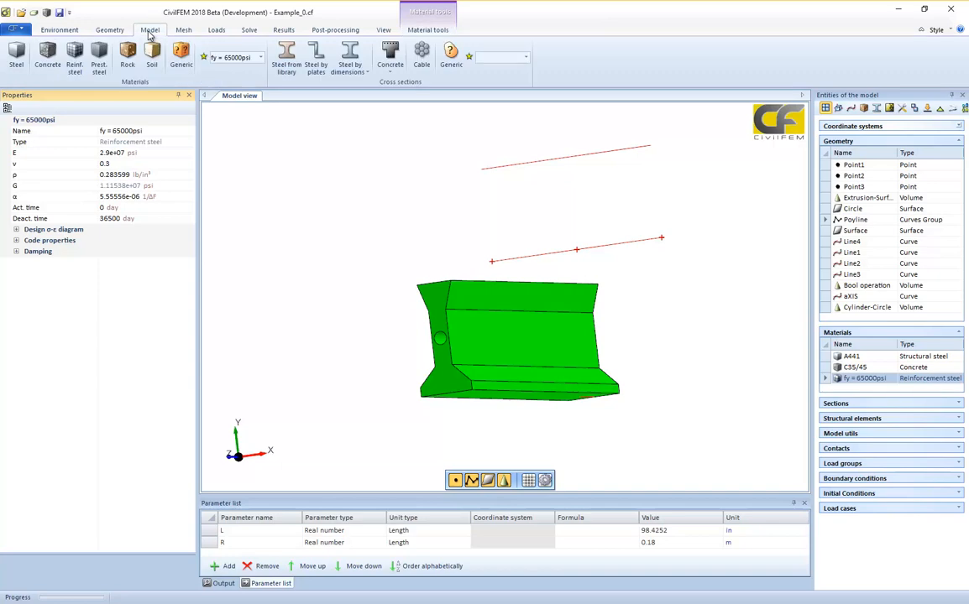
{"action": "left_click", "coordinate": [99, 64]}
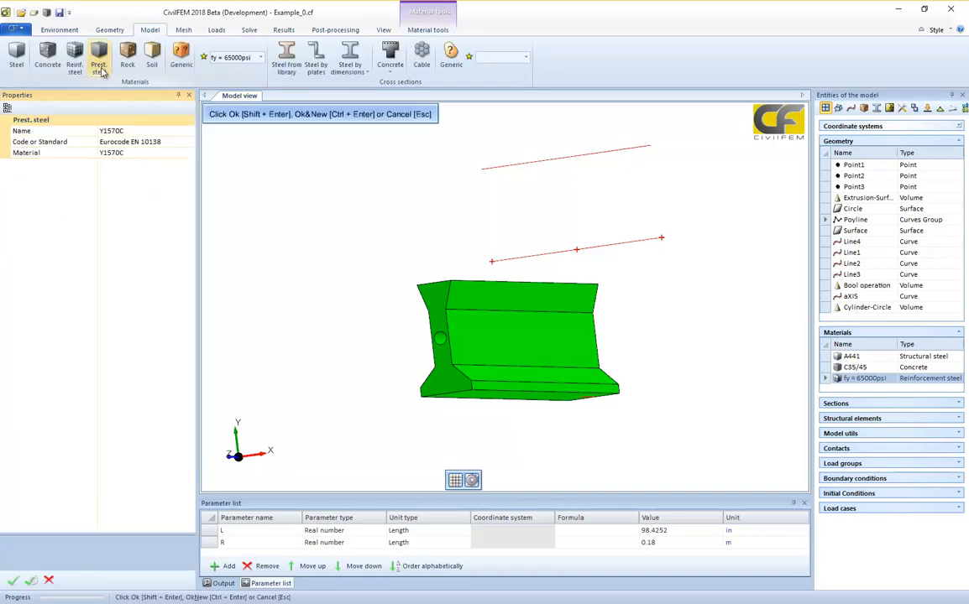
{"action": "left_click", "coordinate": [14, 580]}
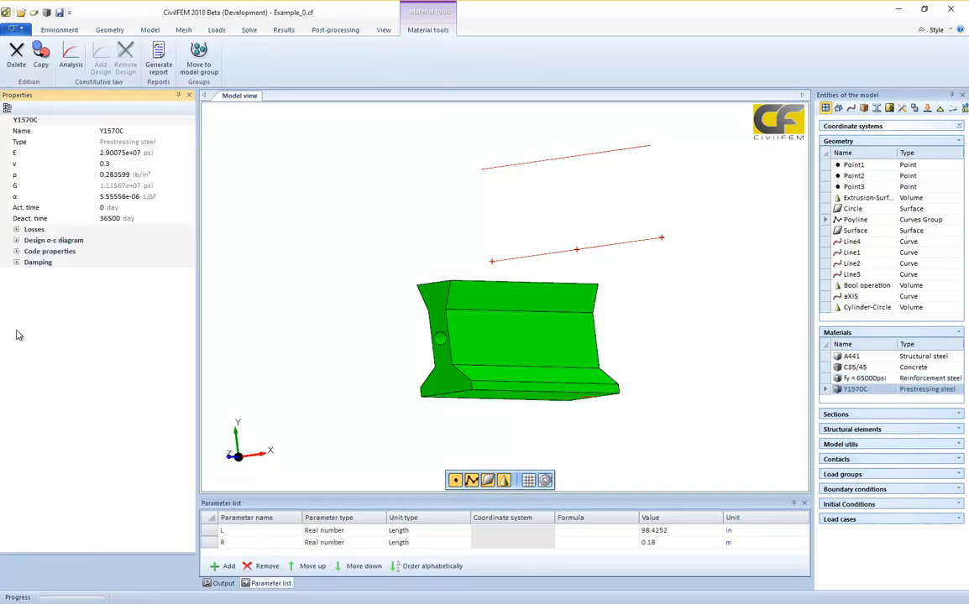
Step: Examine the Y1570C prestressing losses: friction coefficient, wobble factor, anchorage slip, concrete shrinkage strain and creep coefficient
{"action": "left_click", "coordinate": [16, 230]}
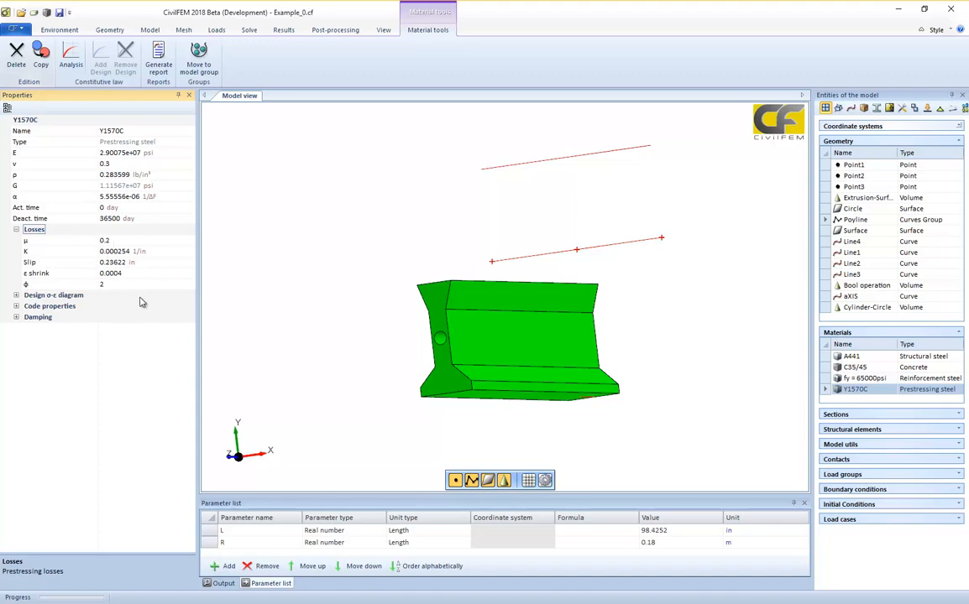
{"action": "left_click", "coordinate": [70, 241]}
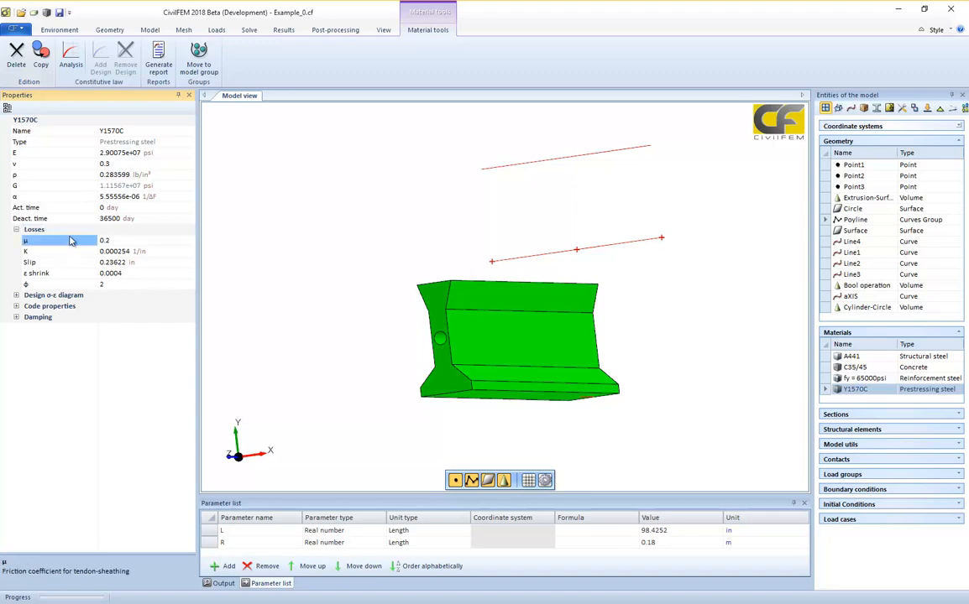
{"action": "left_click", "coordinate": [68, 252]}
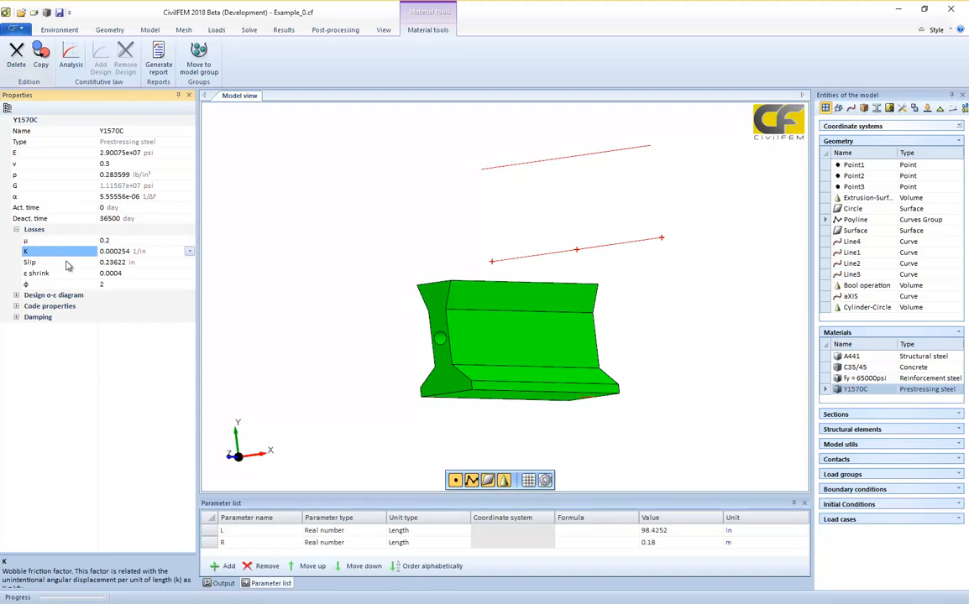
{"action": "left_click", "coordinate": [66, 266]}
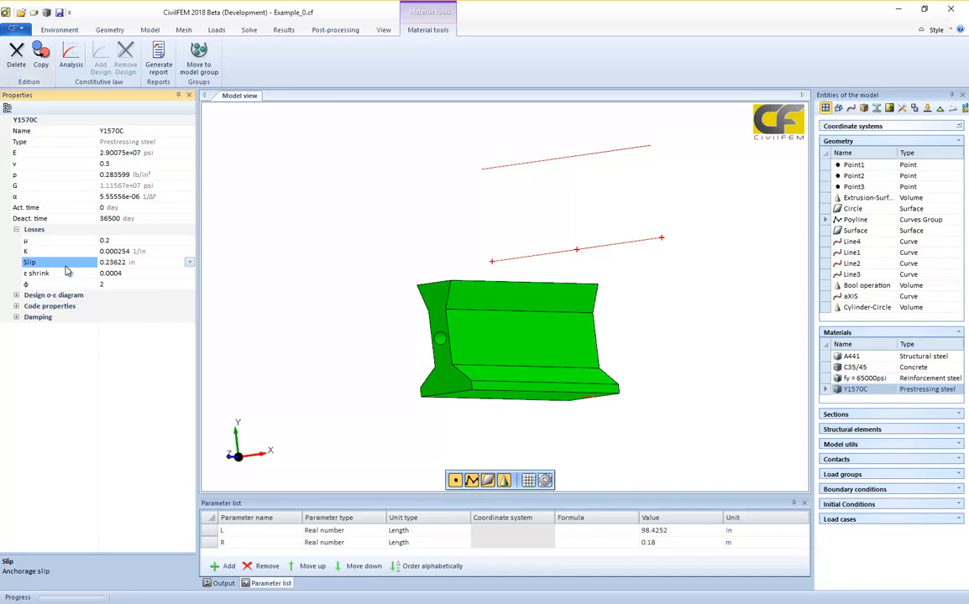
{"action": "left_click", "coordinate": [68, 281]}
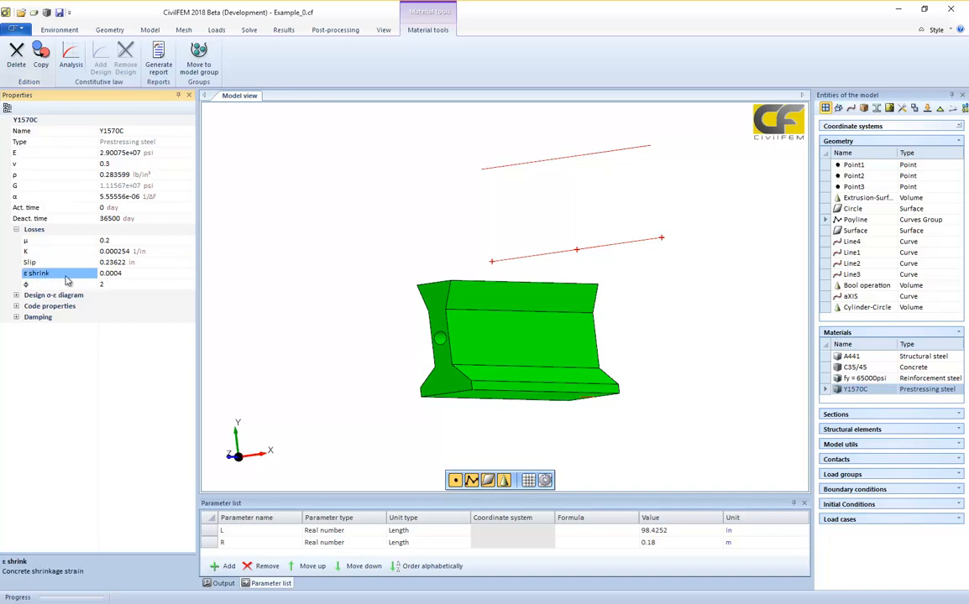
{"action": "left_click", "coordinate": [64, 286]}
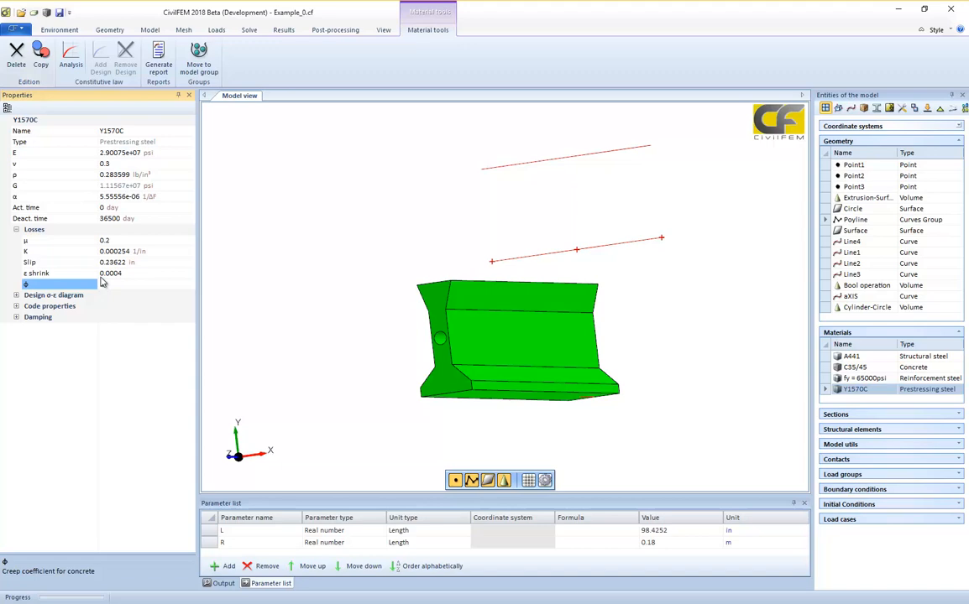
Step: Look through the creation properties for rock, soil and generic materials, including the generic material's modulus, density and thermal expansion
{"action": "left_click", "coordinate": [152, 32]}
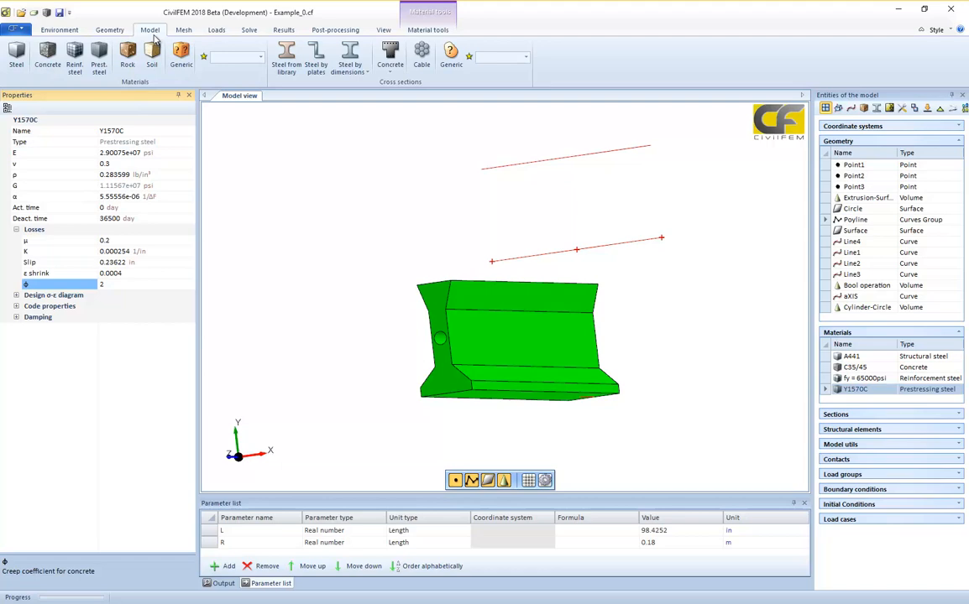
{"action": "left_click", "coordinate": [128, 56]}
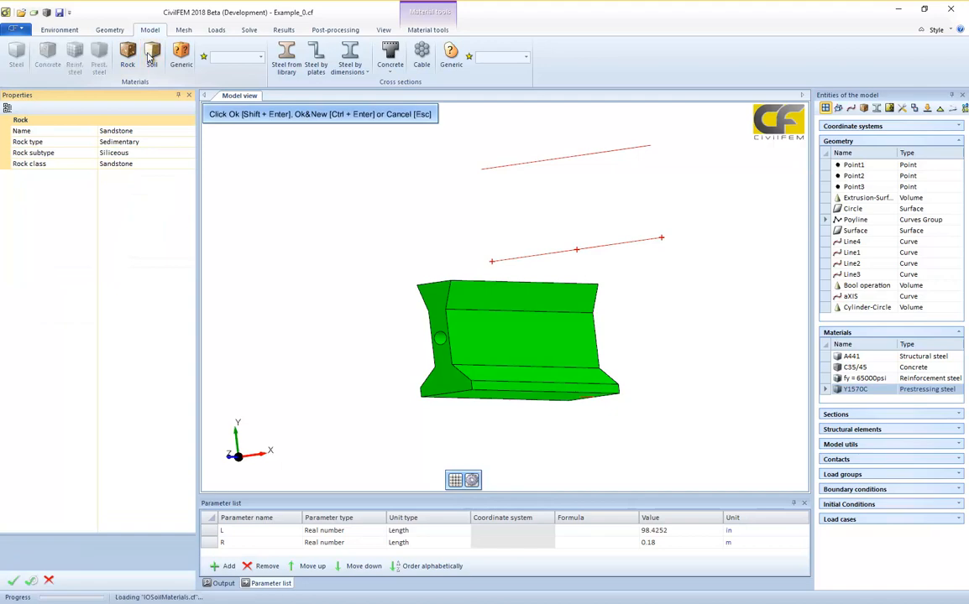
{"action": "left_click", "coordinate": [149, 57]}
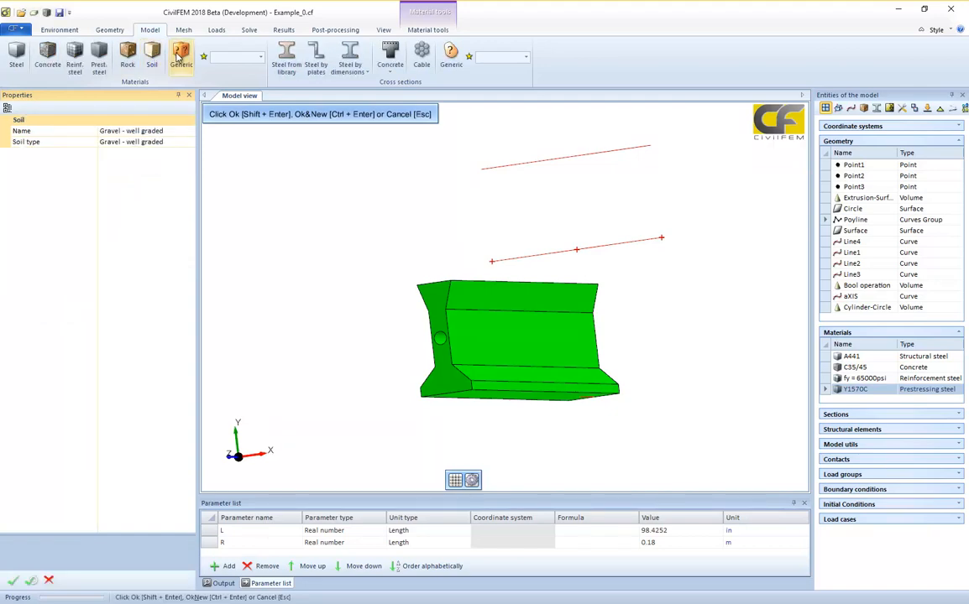
{"action": "left_click", "coordinate": [179, 57]}
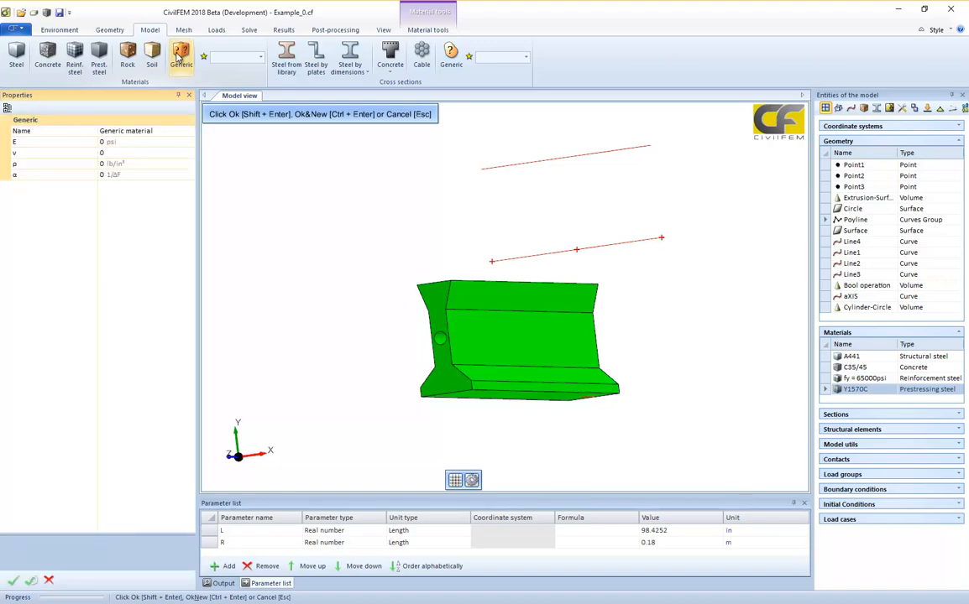
{"action": "left_click", "coordinate": [32, 142]}
{"action": "left_click", "coordinate": [33, 163]}
{"action": "left_click", "coordinate": [34, 175]}
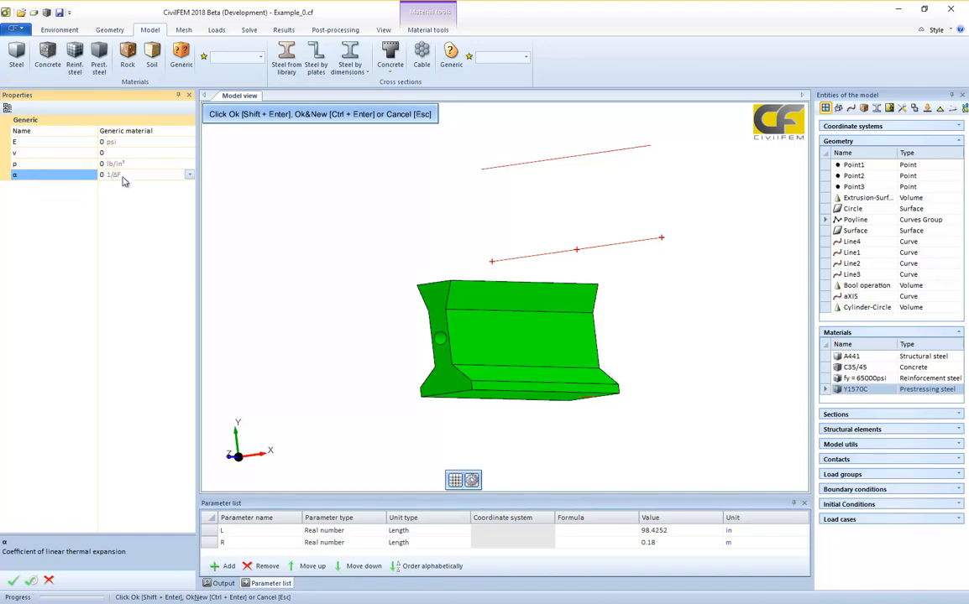
Step: Choose C35/45 as the favourite material
{"action": "left_click", "coordinate": [260, 57]}
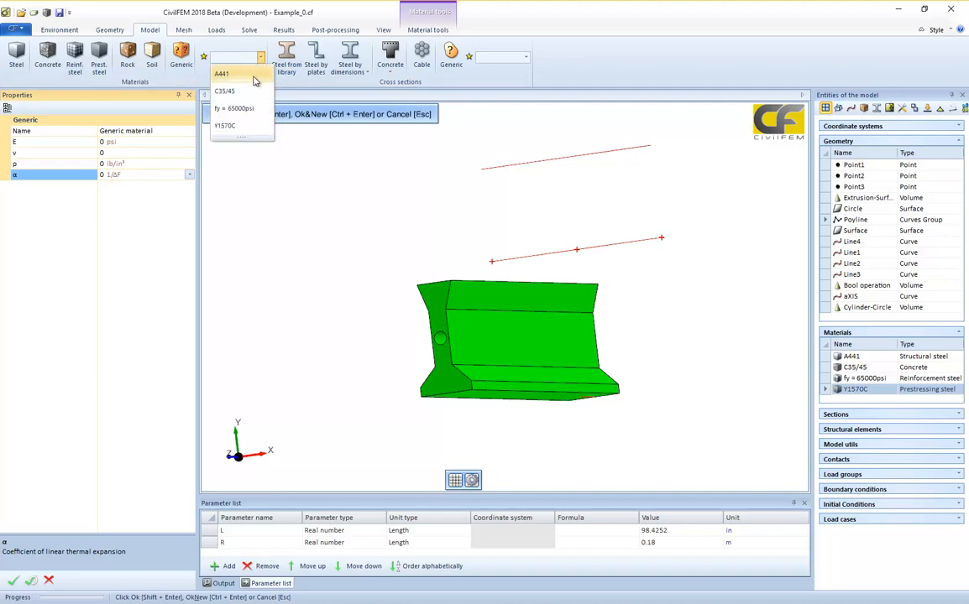
{"action": "left_click", "coordinate": [224, 90]}
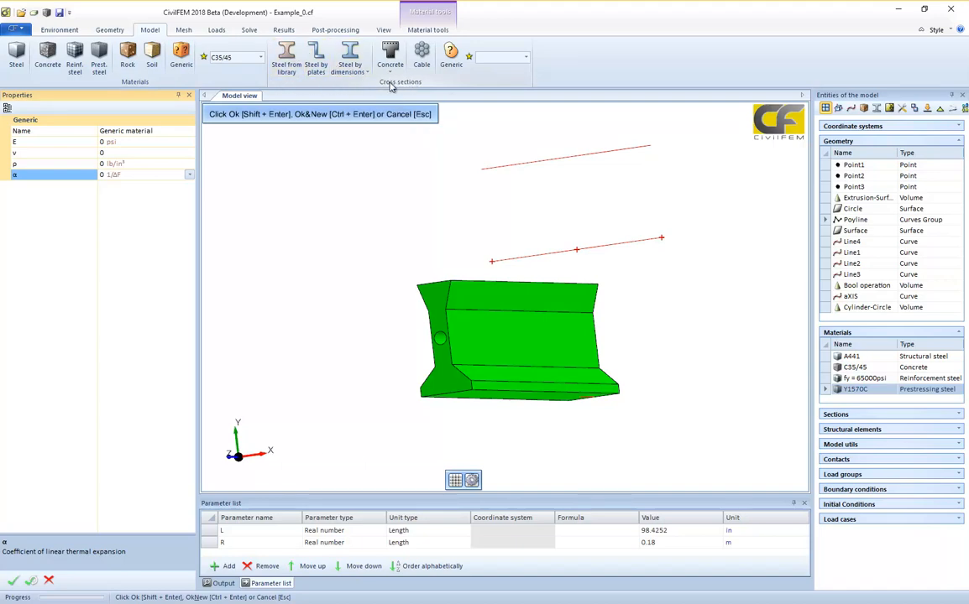
Step: Start a steel cross section from the library and assign A441 as its material
{"action": "left_click", "coordinate": [286, 61]}
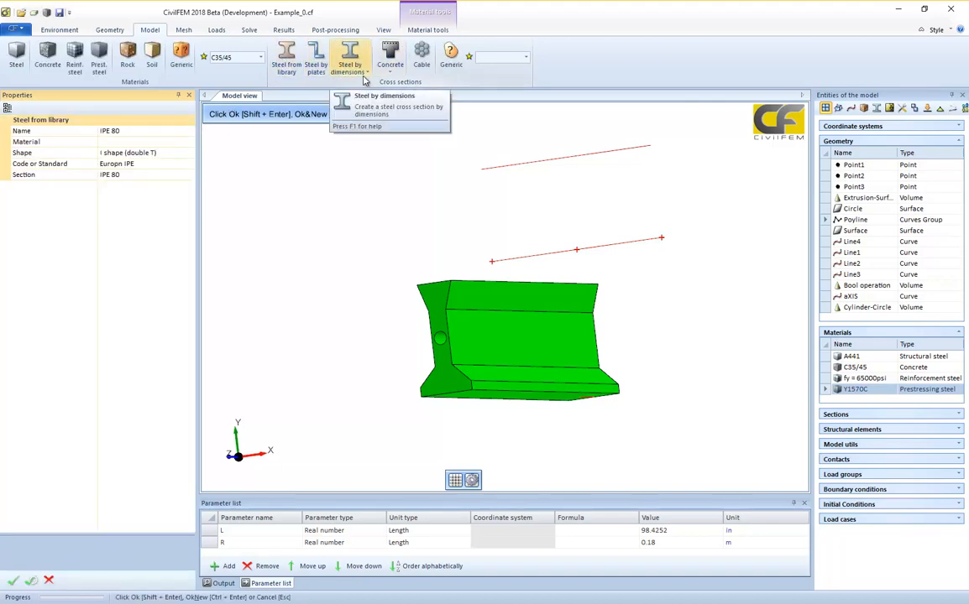
{"action": "left_click", "coordinate": [169, 132]}
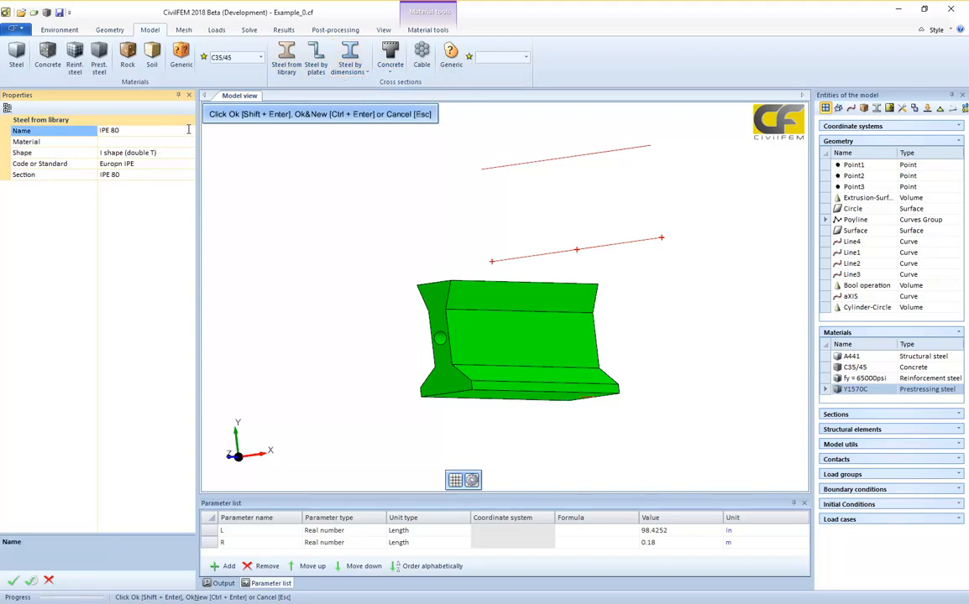
{"action": "left_click", "coordinate": [189, 141]}
{"action": "left_click", "coordinate": [188, 152]}
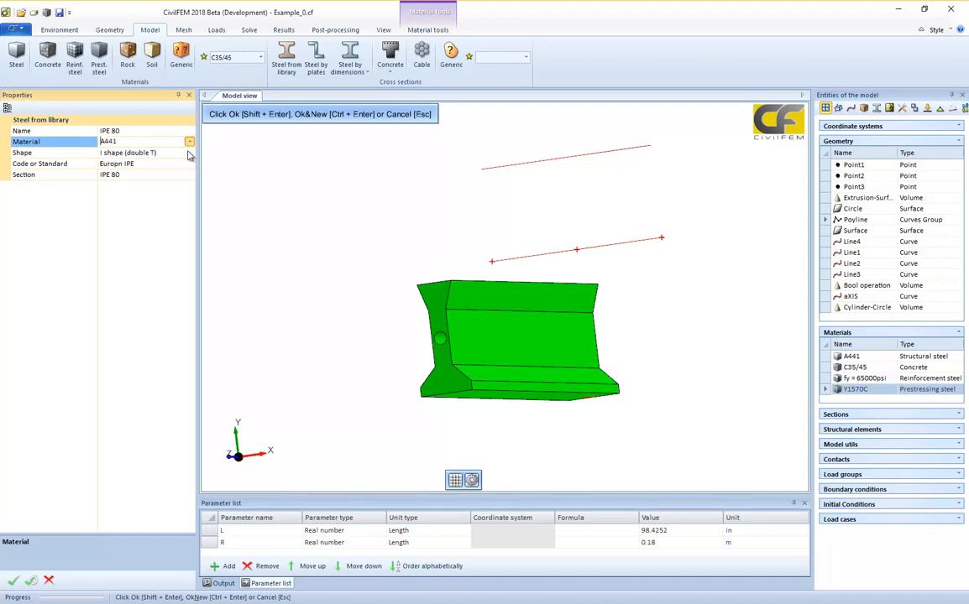
Step: Choose the Europn HL x standard and the HL 1000x554 section for the I-shaped steel section
{"action": "left_click", "coordinate": [168, 166]}
{"action": "left_click", "coordinate": [172, 163]}
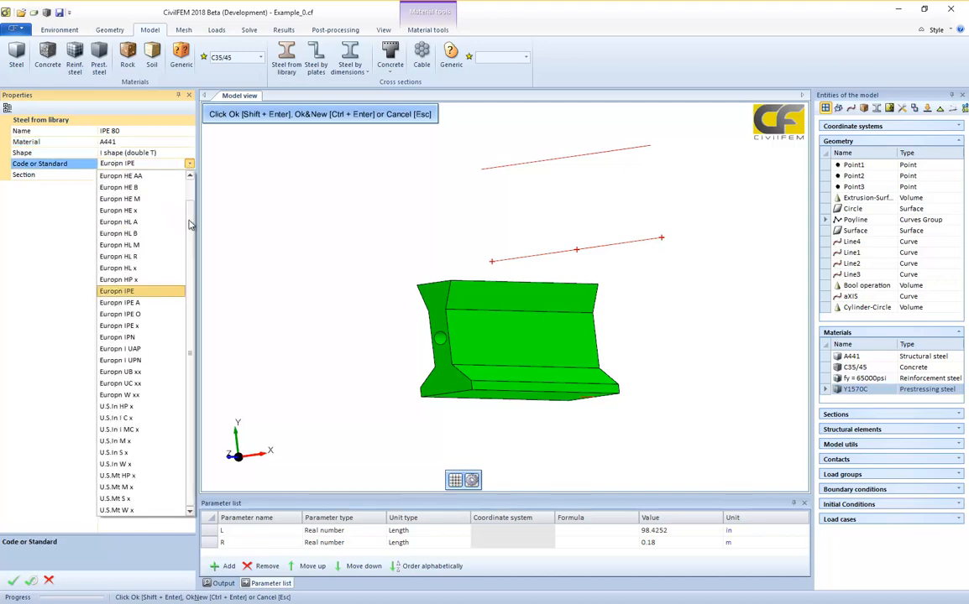
{"action": "scroll", "coordinate": [190, 224], "scroll_direction": "up", "scroll_amount": 1}
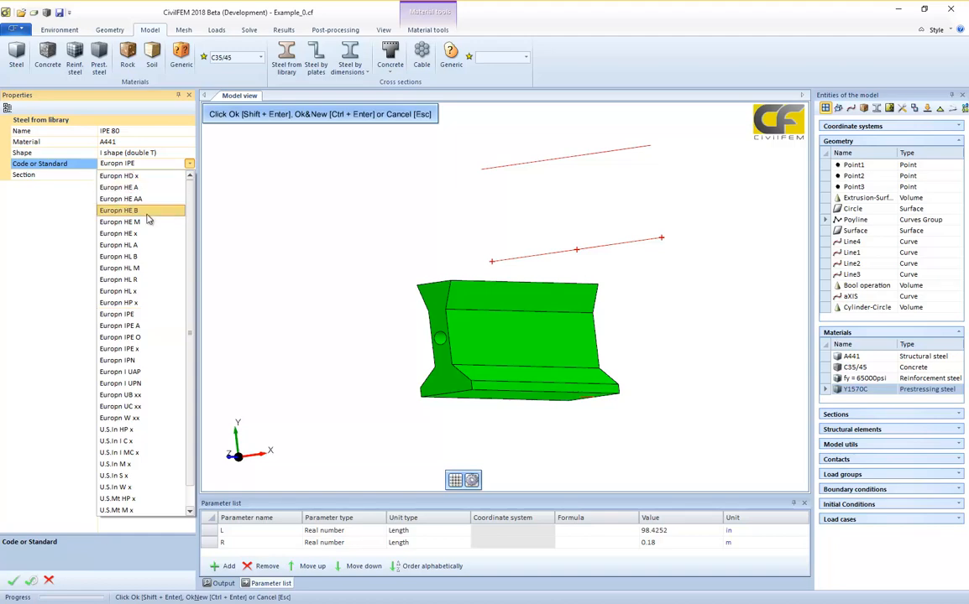
{"action": "scroll", "coordinate": [150, 312], "scroll_direction": "down", "scroll_amount": 1}
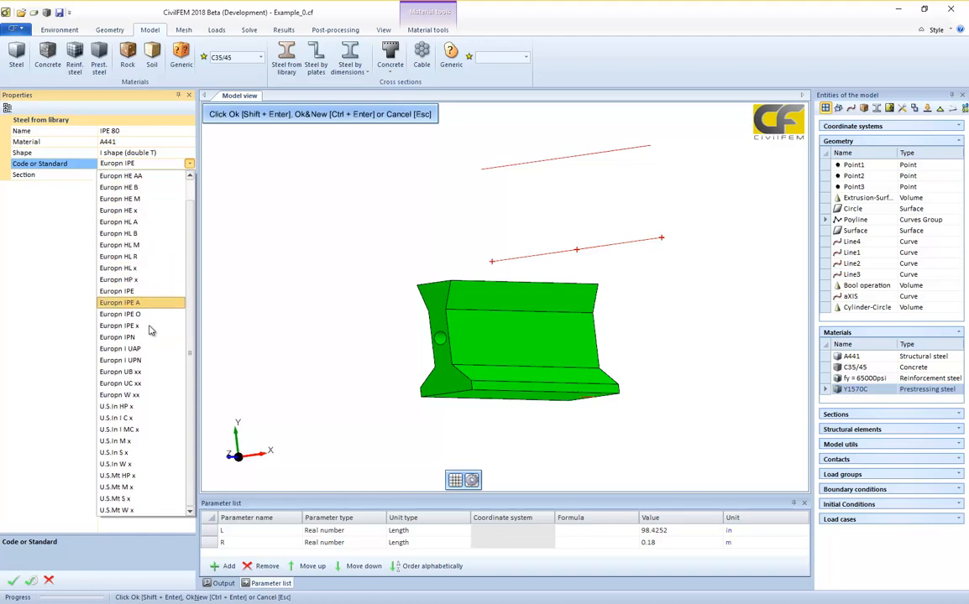
{"action": "left_click", "coordinate": [142, 270]}
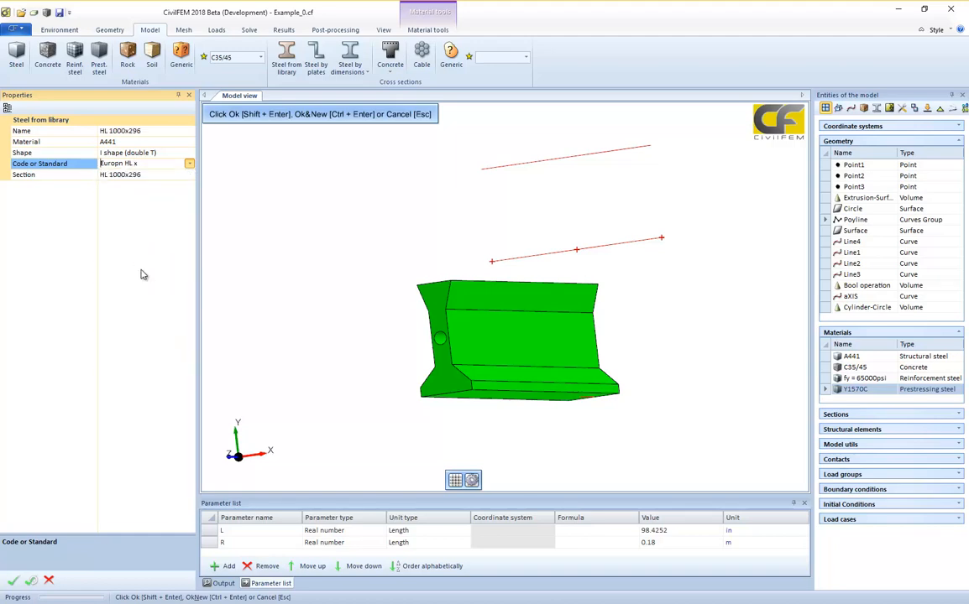
{"action": "left_click", "coordinate": [178, 174]}
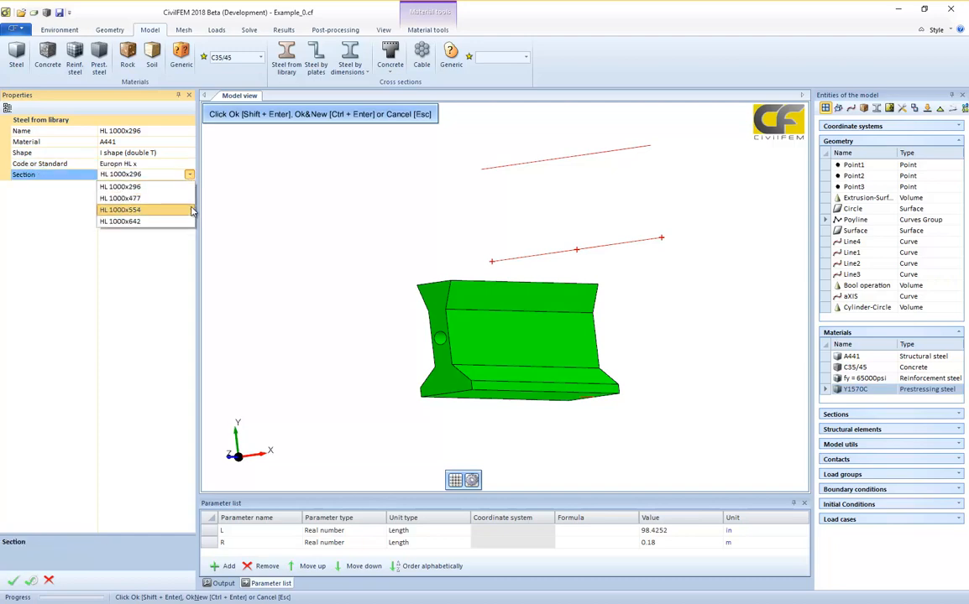
{"action": "left_click", "coordinate": [191, 209]}
Step: Change the section's shape to L shape and create it as L 90x90x7
{"action": "left_click", "coordinate": [192, 153]}
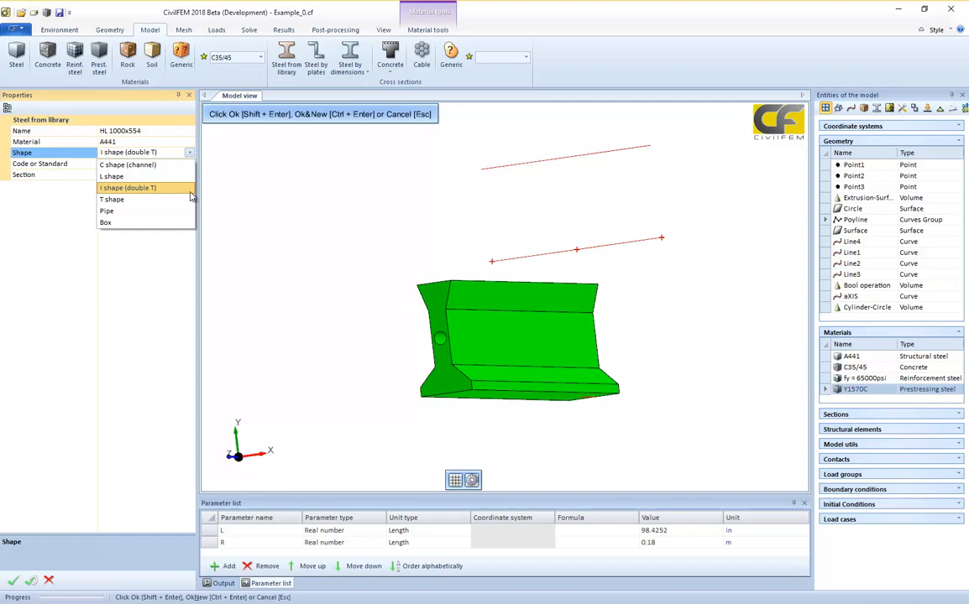
{"action": "left_click", "coordinate": [182, 177]}
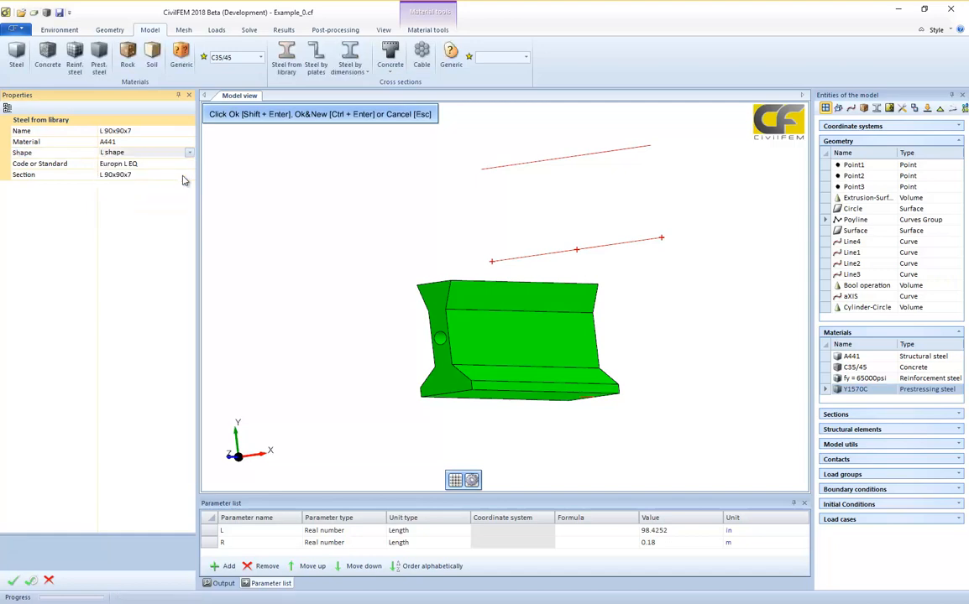
{"action": "left_click", "coordinate": [15, 580]}
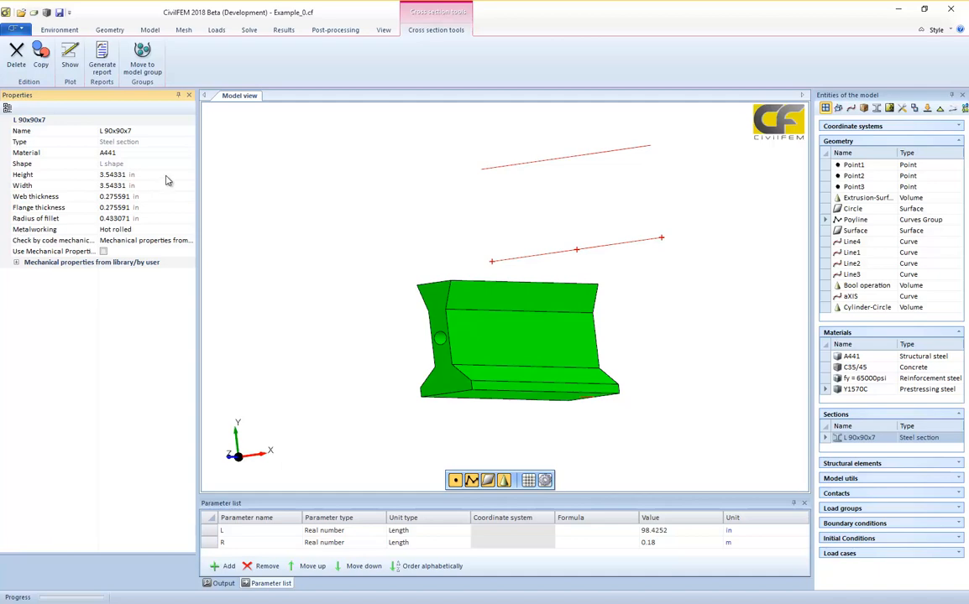
Step: Set the model units to International System Units
{"action": "left_click", "coordinate": [59, 30]}
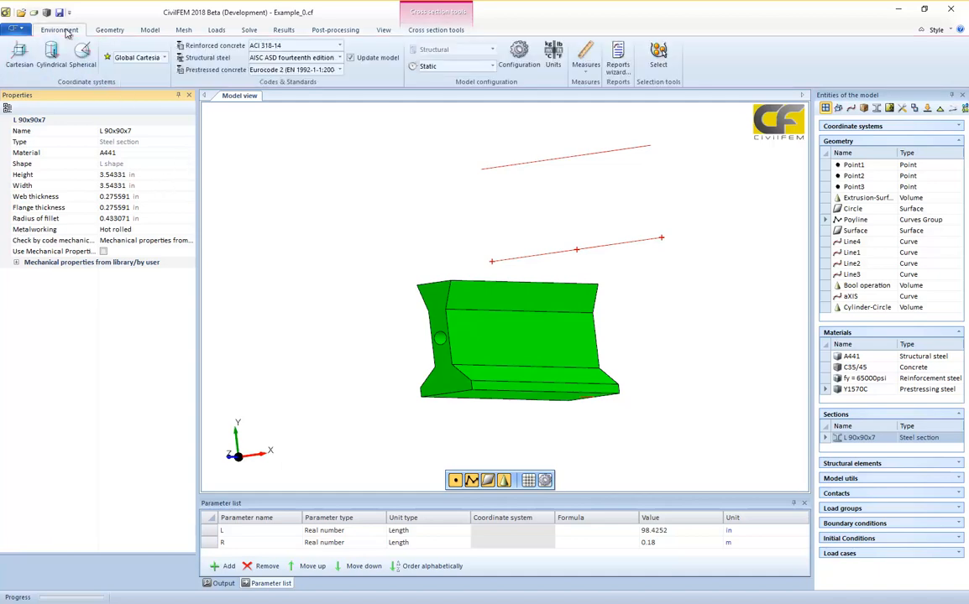
{"action": "left_click", "coordinate": [553, 56]}
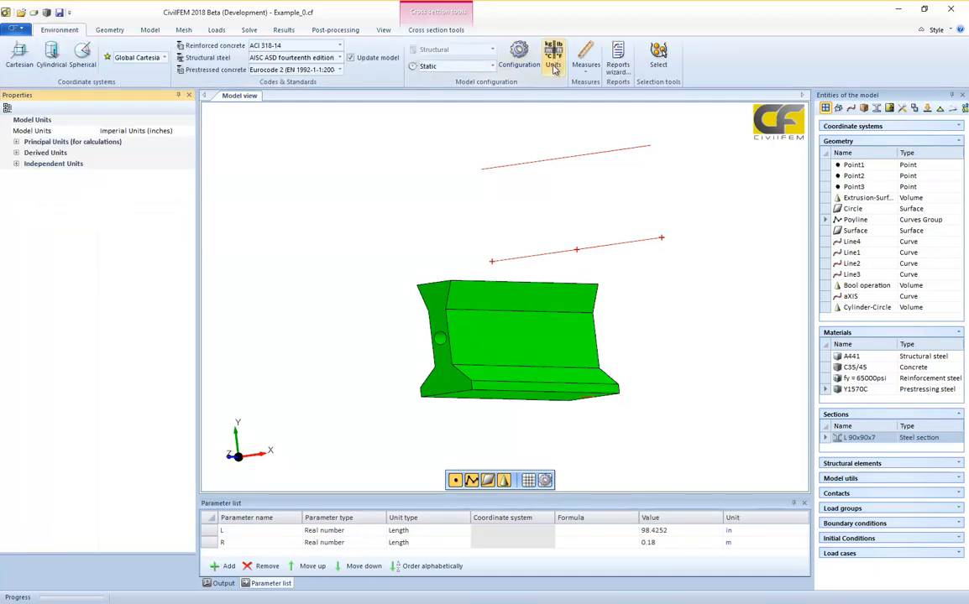
{"action": "left_click", "coordinate": [185, 135]}
{"action": "left_click", "coordinate": [168, 143]}
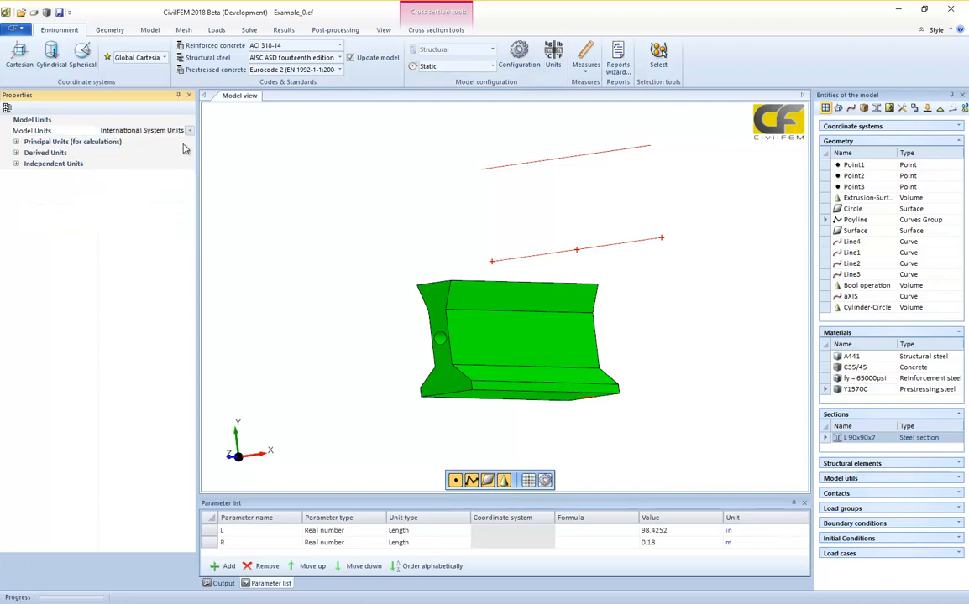
Step: Select the L 90x90x7 section and express its height in mm
{"action": "left_click", "coordinate": [831, 438]}
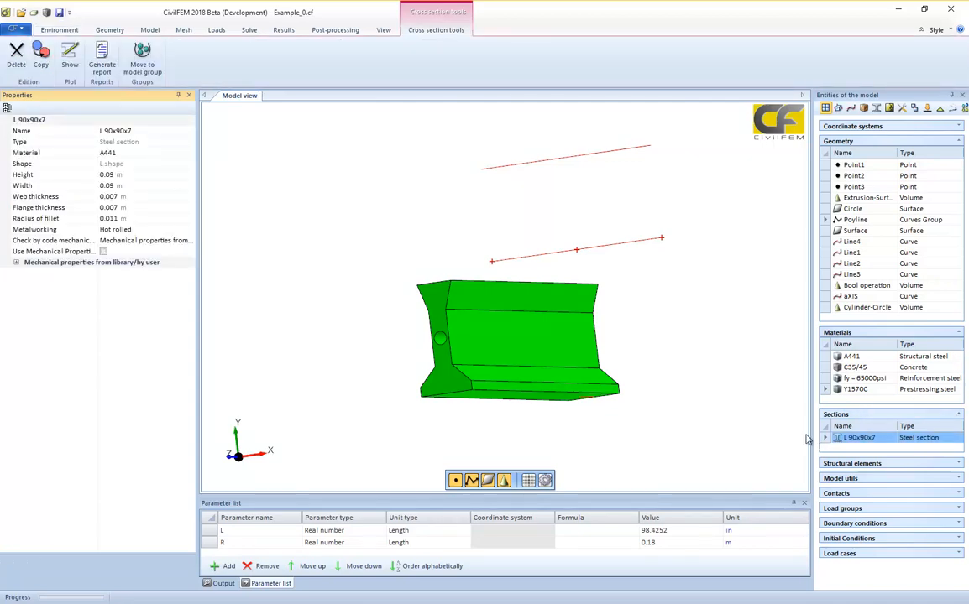
{"action": "left_click", "coordinate": [190, 174]}
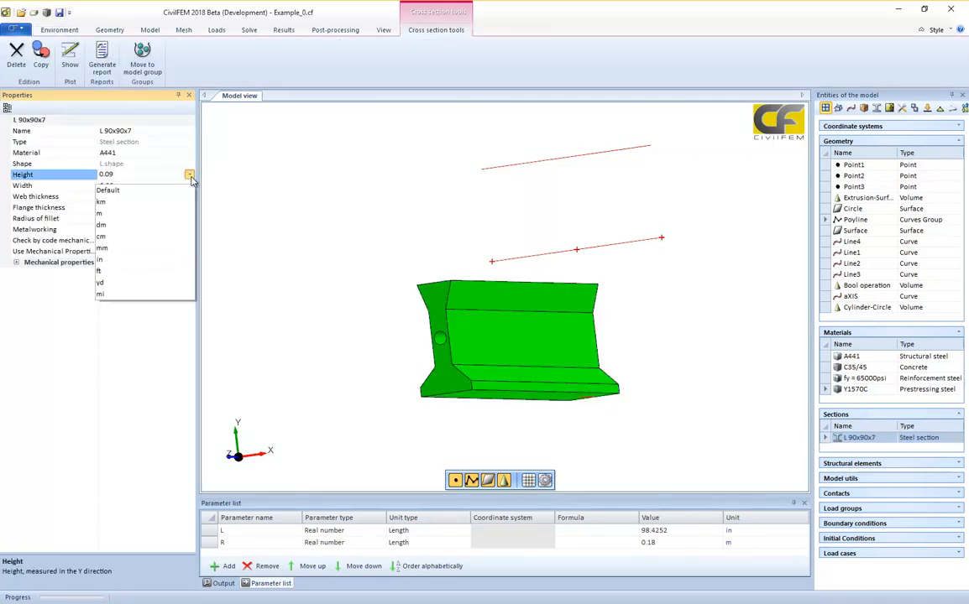
{"action": "left_click", "coordinate": [179, 245]}
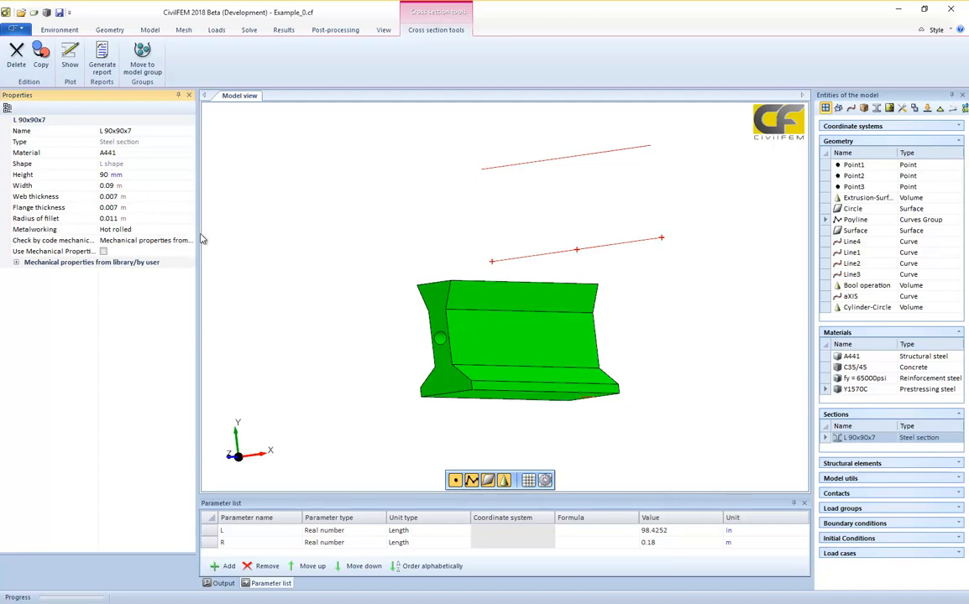
Step: Examine the L 90x90x7 section's library mechanical properties and code-check options, and plot its cross section
{"action": "left_click_drag", "start_coordinate": [198, 233], "coordinate": [244, 232]}
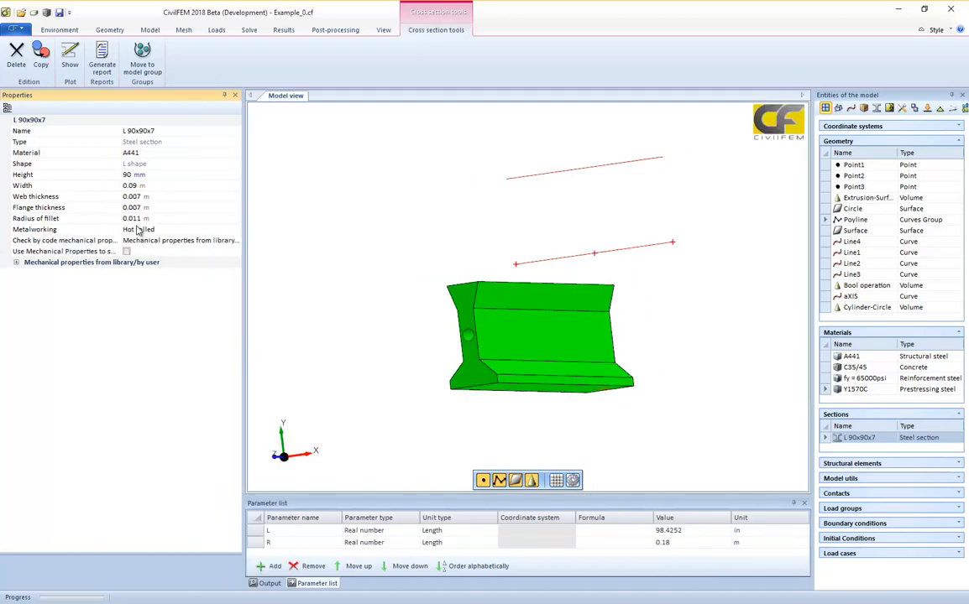
{"action": "left_click", "coordinate": [16, 263]}
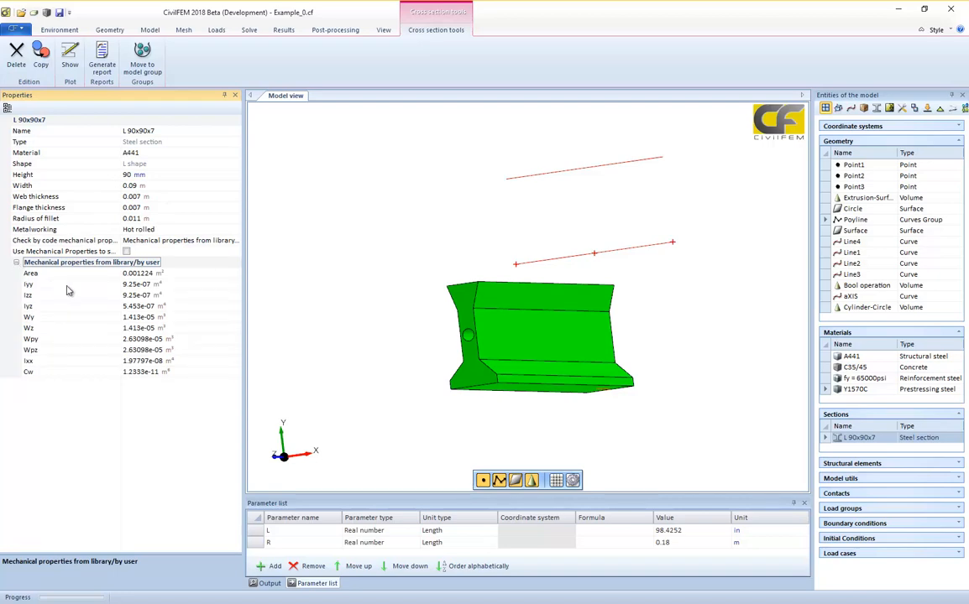
{"action": "left_click", "coordinate": [235, 241]}
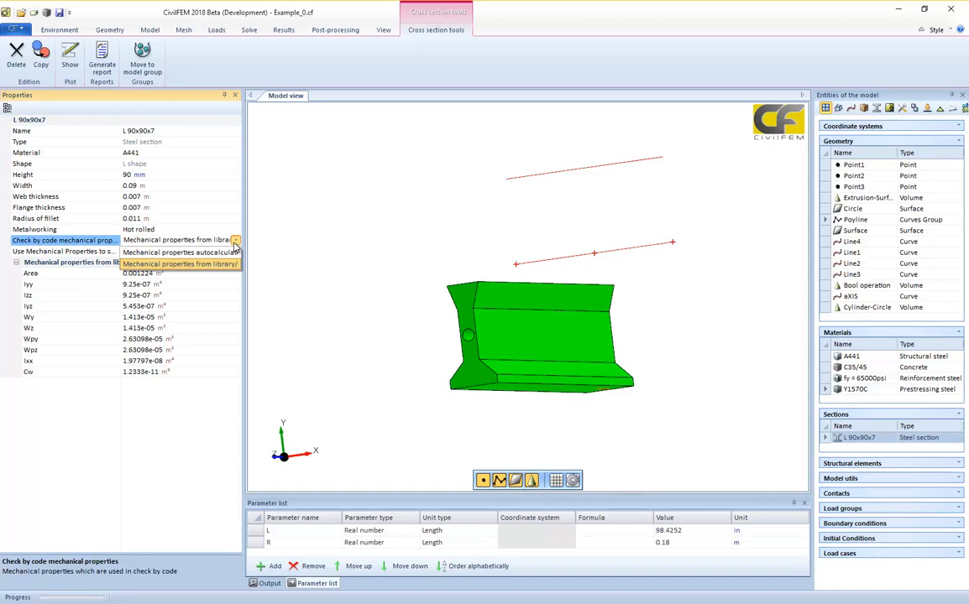
{"action": "left_click", "coordinate": [70, 56]}
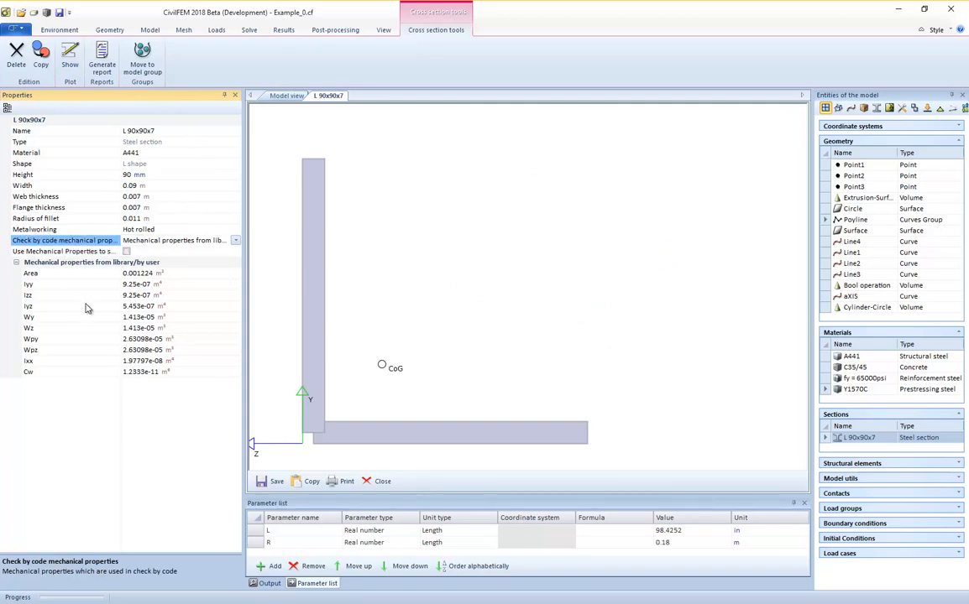
Step: Set the L section's code-check properties to autocalculated by plates, enable mechanical properties for solving the model, and expand the calculated properties
{"action": "left_click", "coordinate": [236, 241]}
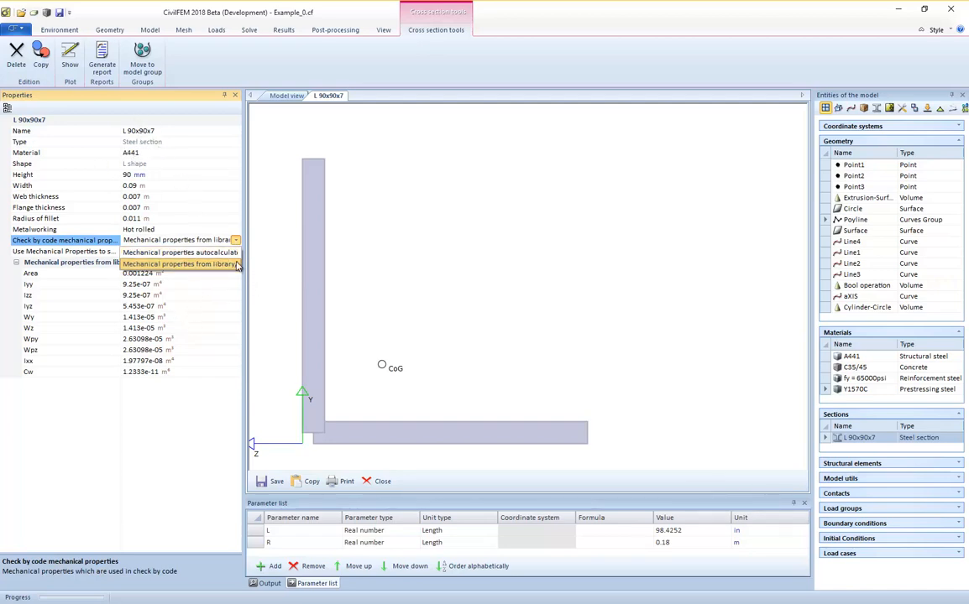
{"action": "left_click", "coordinate": [223, 253]}
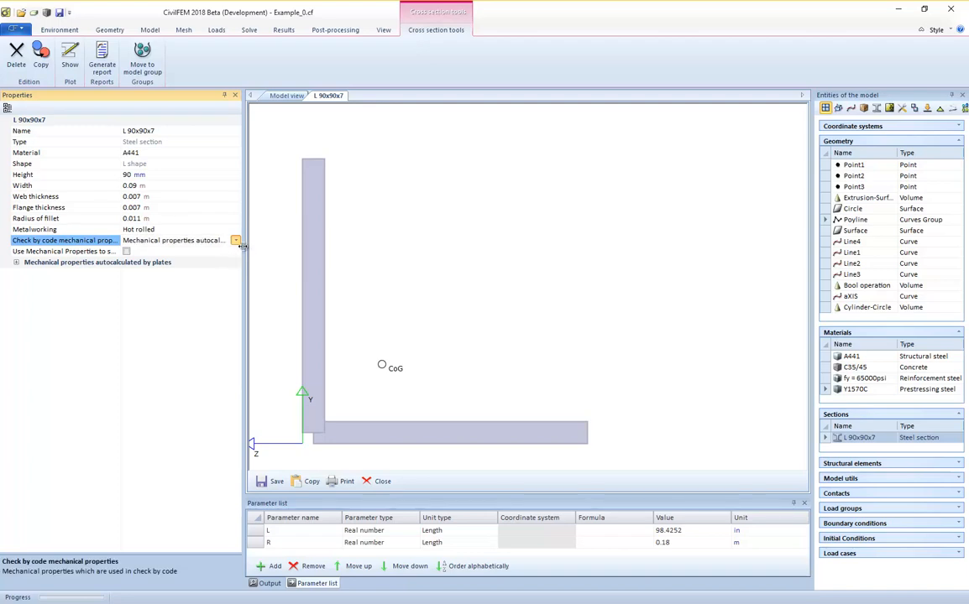
{"action": "left_click", "coordinate": [240, 249]}
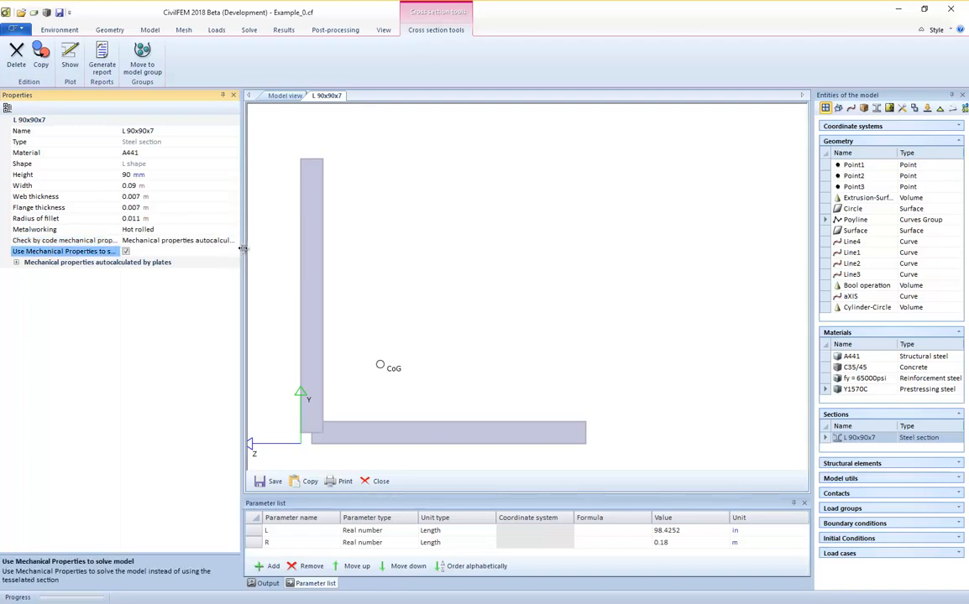
{"action": "left_click_drag", "start_coordinate": [242, 249], "coordinate": [322, 249]}
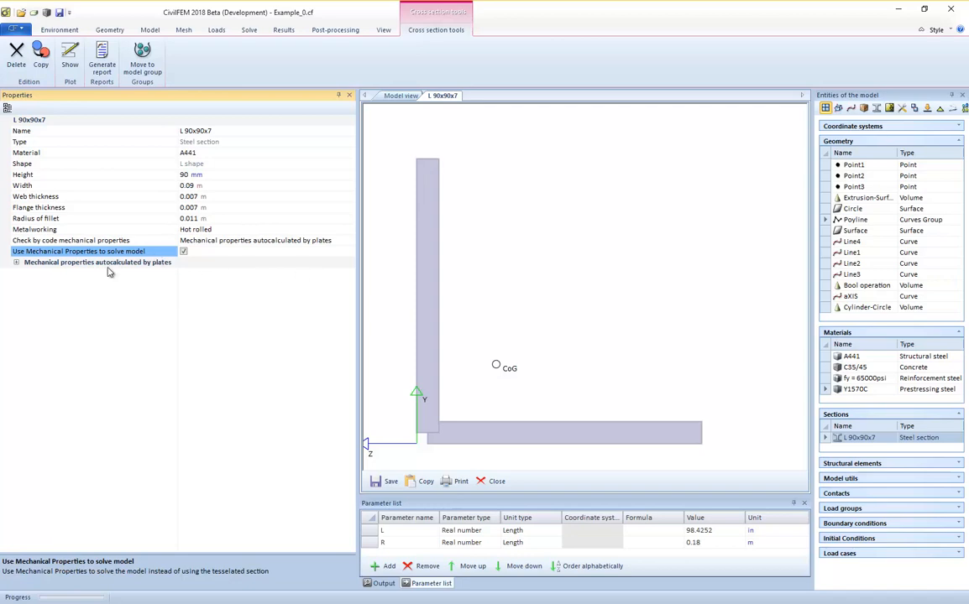
{"action": "left_click", "coordinate": [16, 262]}
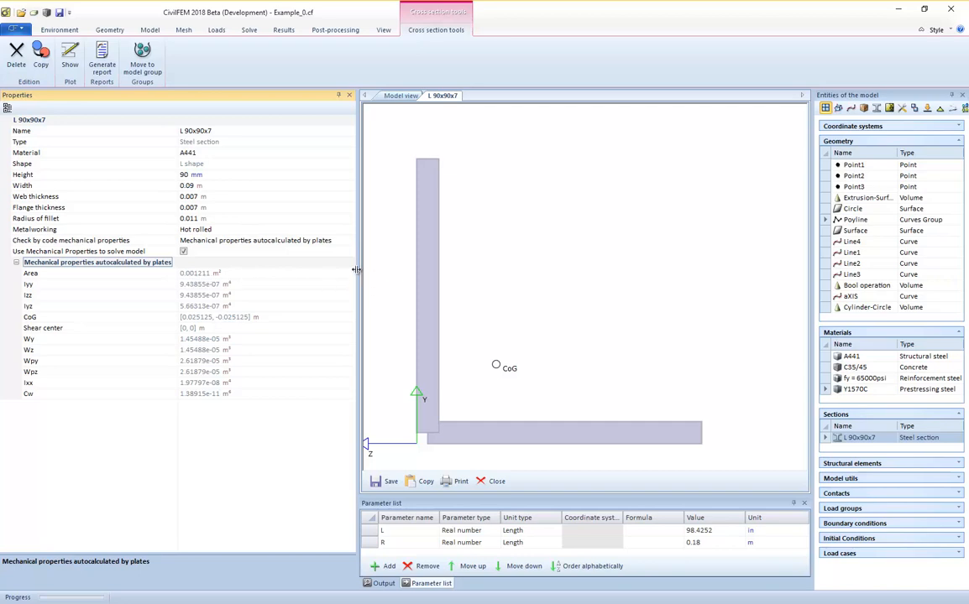
Step: Set the L section's code-check mechanical properties back to library/by user
{"action": "left_click", "coordinate": [344, 245]}
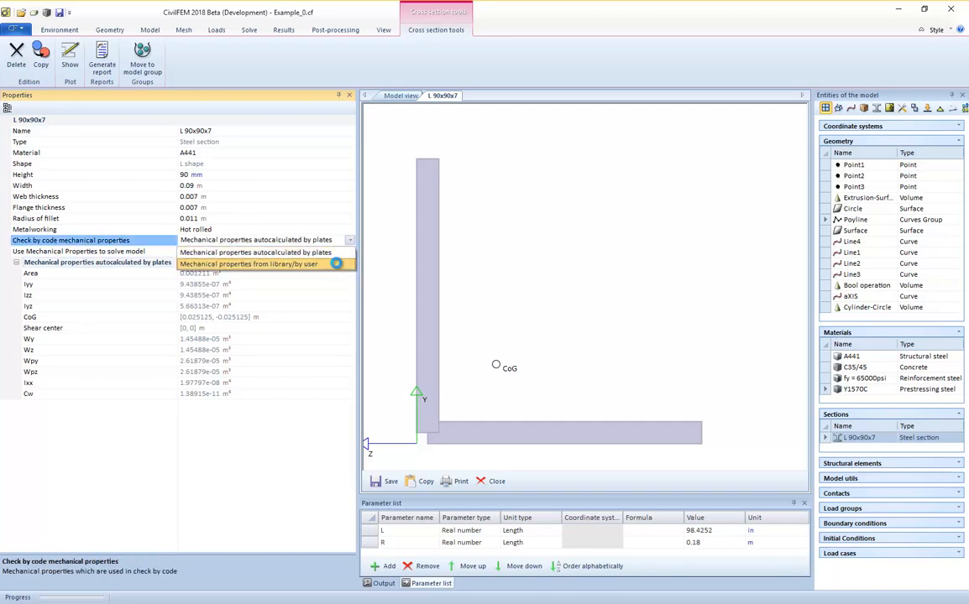
{"action": "left_click", "coordinate": [348, 261]}
{"action": "left_click_drag", "start_coordinate": [357, 264], "coordinate": [235, 273]}
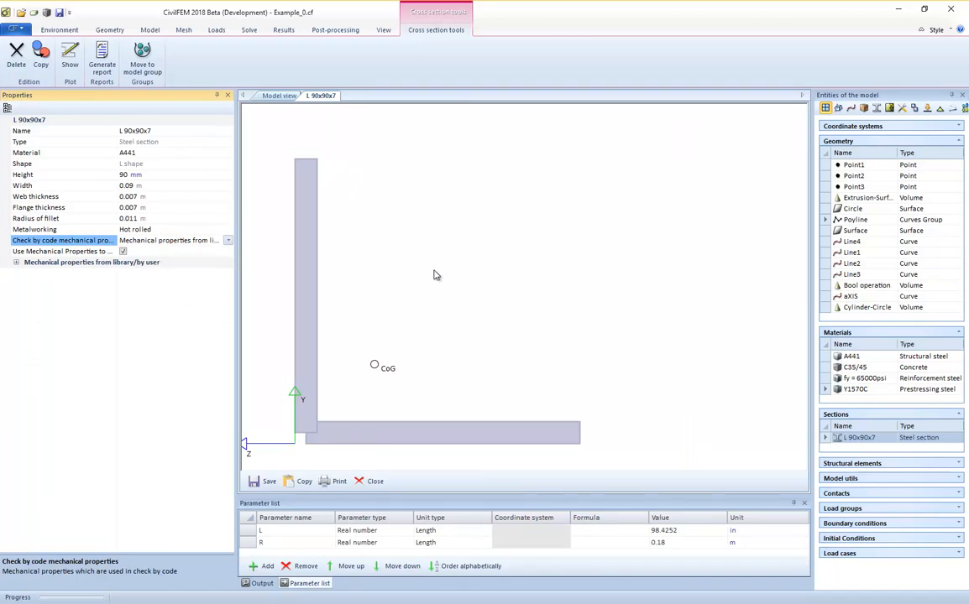
Step: Create an I-shaped S 8x23 steel section from the U.S.In S x library with material A441 and plot it
{"action": "left_click", "coordinate": [158, 33]}
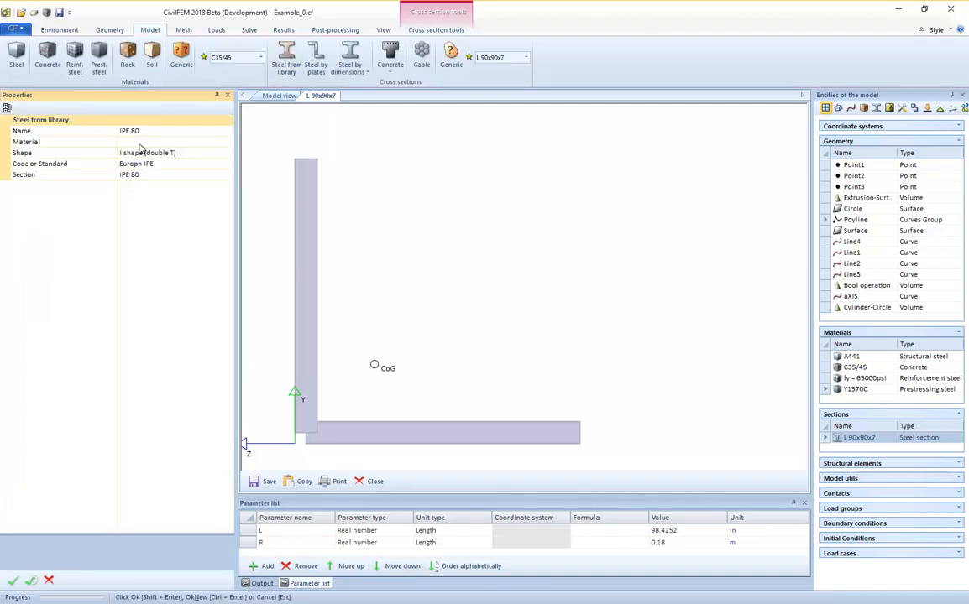
{"action": "left_click", "coordinate": [192, 164]}
{"action": "left_click", "coordinate": [227, 165]}
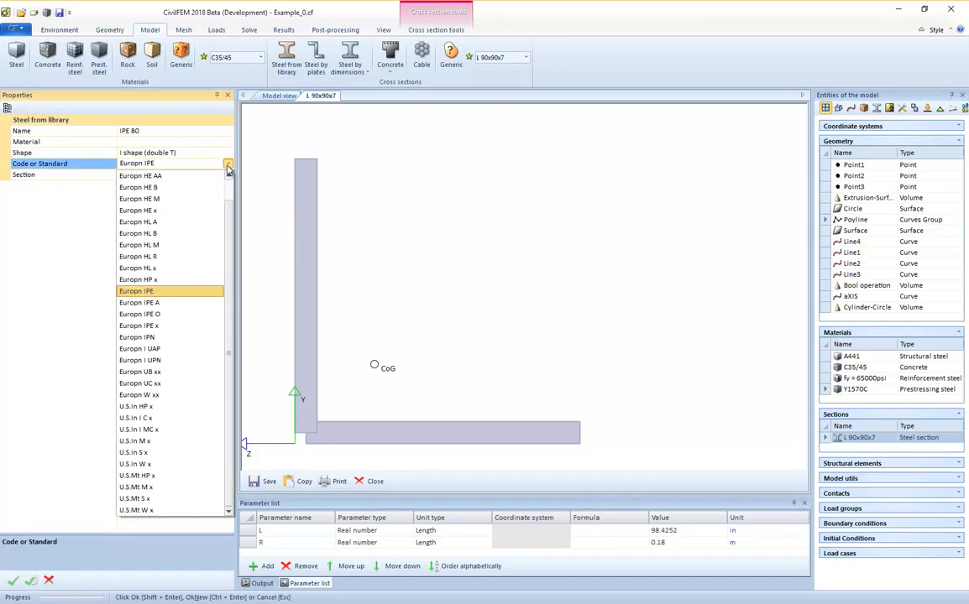
{"action": "left_click", "coordinate": [181, 455]}
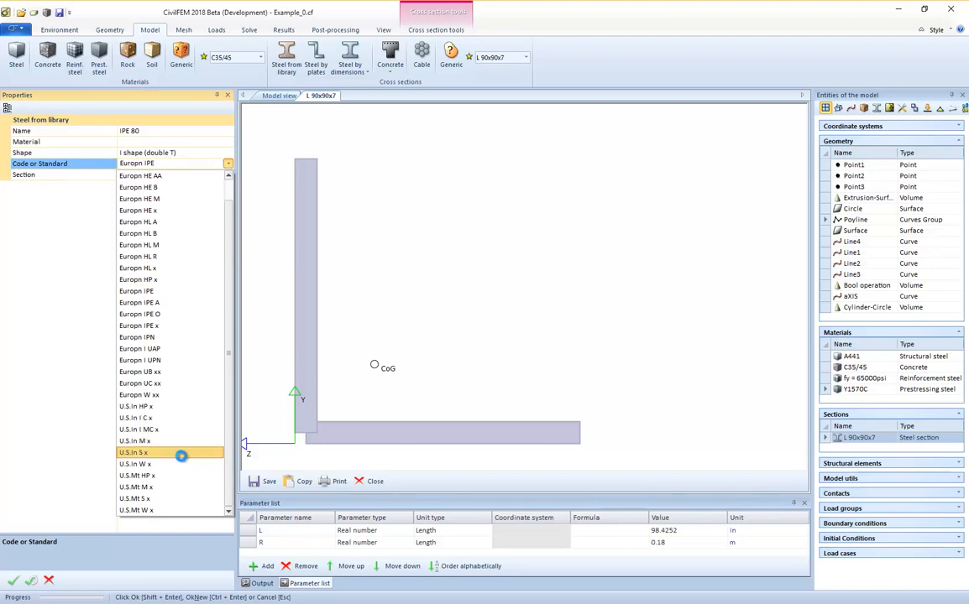
{"action": "left_click", "coordinate": [139, 176]}
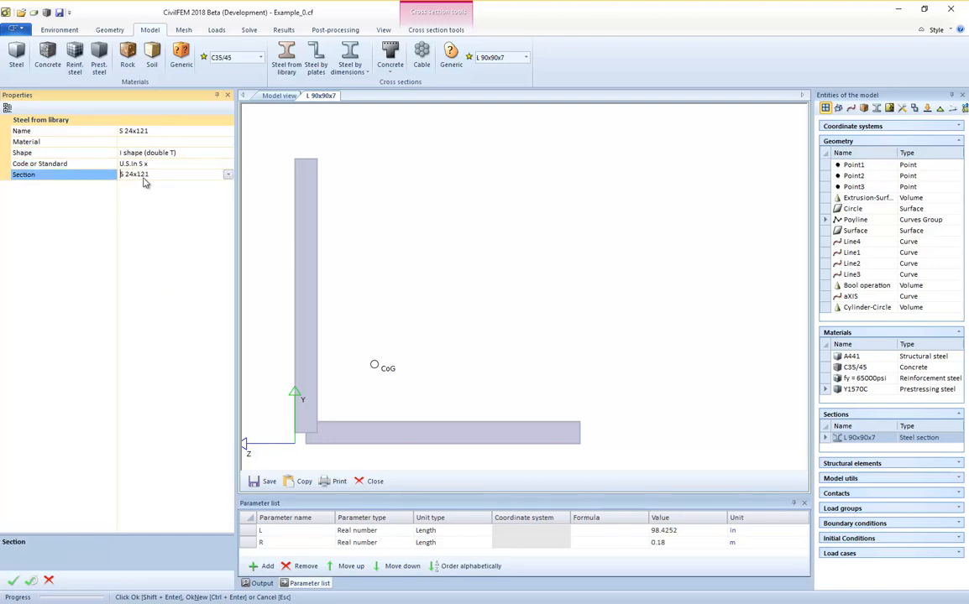
{"action": "left_click", "coordinate": [226, 174]}
{"action": "left_click", "coordinate": [207, 279]}
{"action": "left_click", "coordinate": [203, 141]}
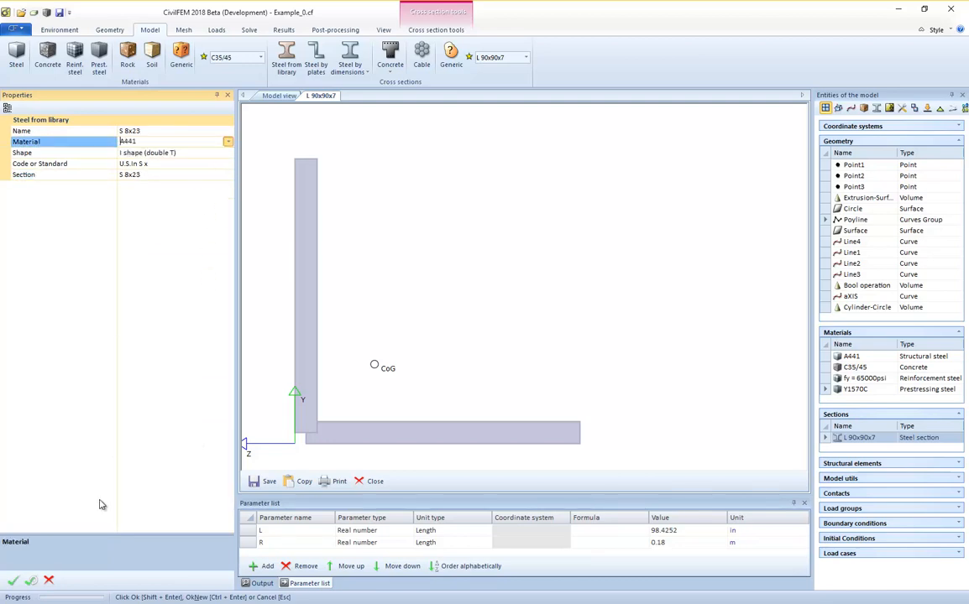
{"action": "left_click", "coordinate": [13, 580]}
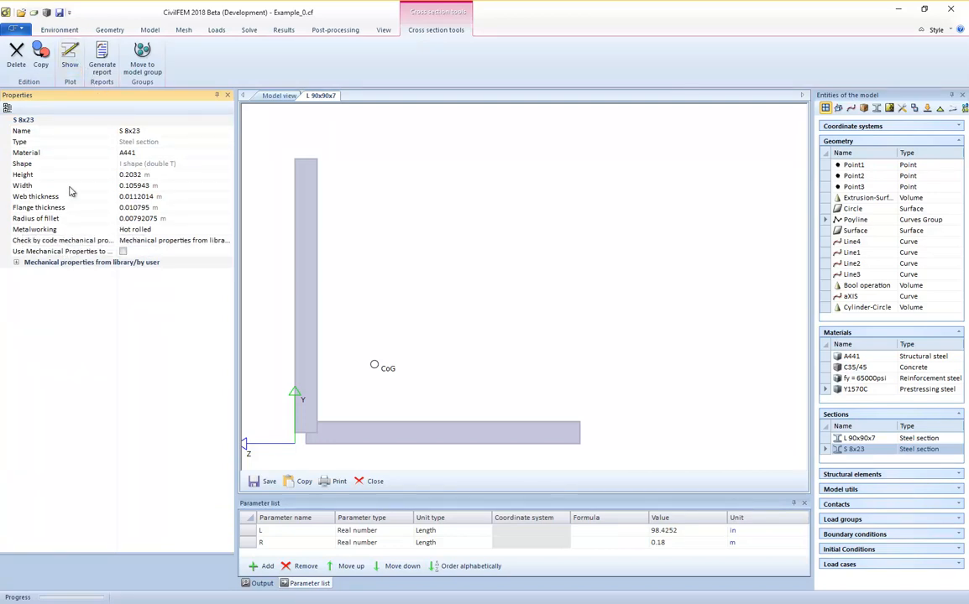
{"action": "left_click", "coordinate": [70, 67]}
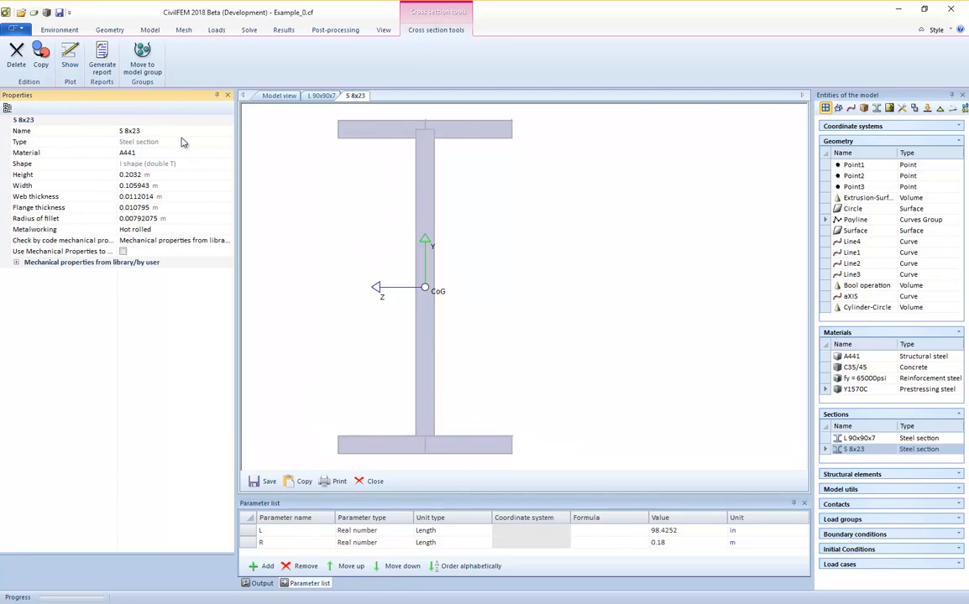
Step: Start a new T-shaped steel section by dimensions and assign it the material A441
{"action": "left_click", "coordinate": [148, 31]}
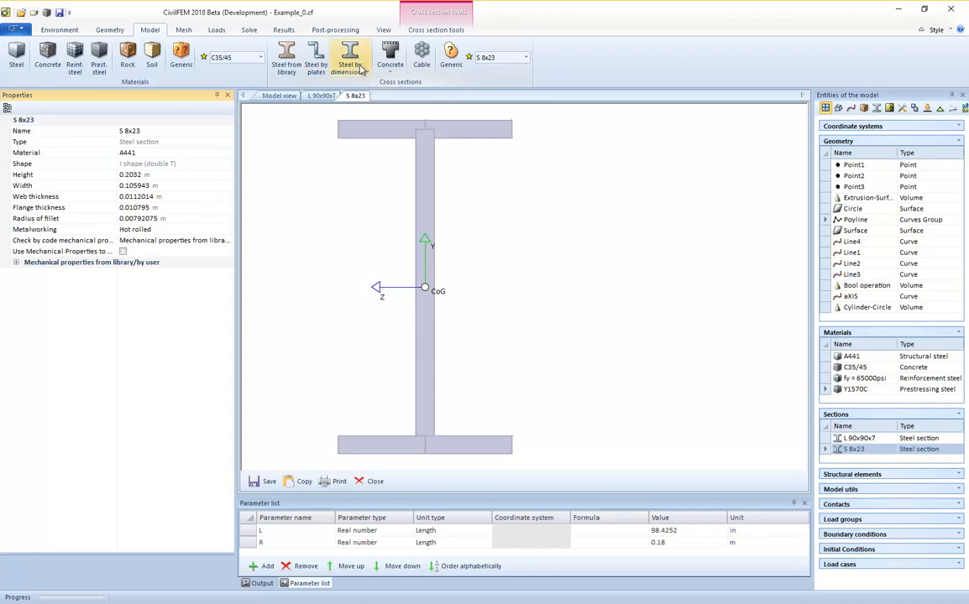
{"action": "left_click", "coordinate": [361, 71]}
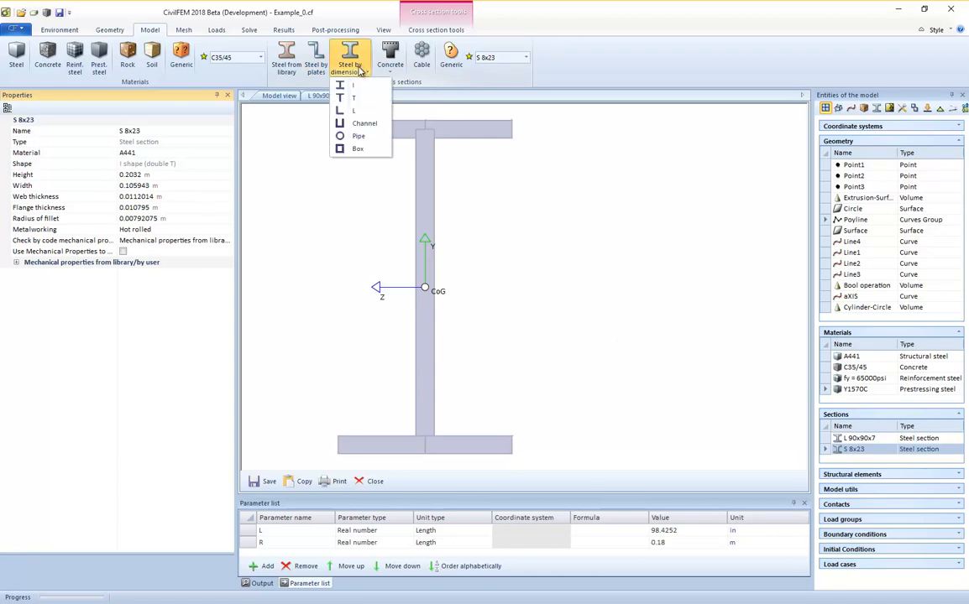
{"action": "left_click", "coordinate": [354, 99]}
{"action": "left_click", "coordinate": [206, 142]}
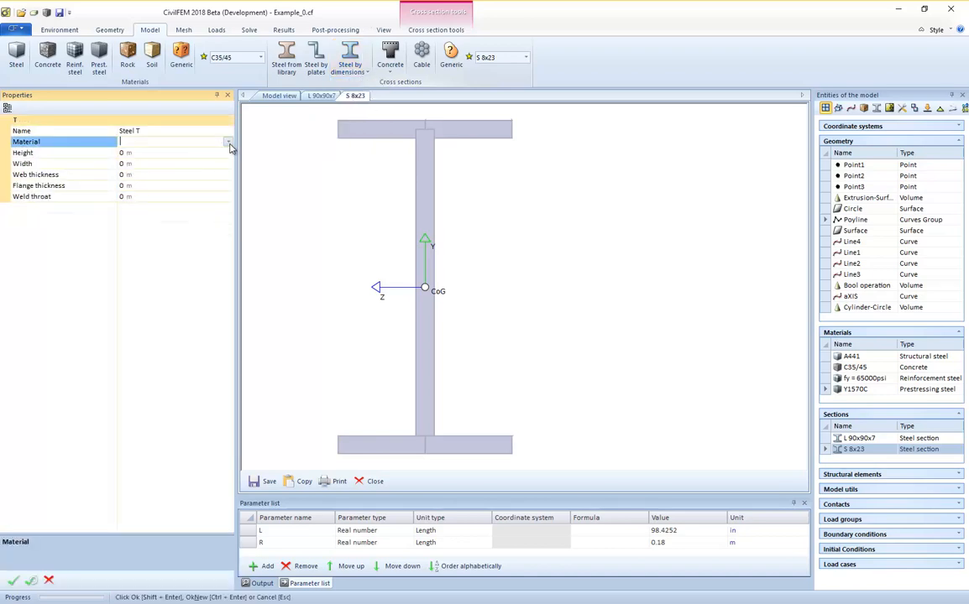
{"action": "left_click", "coordinate": [207, 130]}
{"action": "left_click", "coordinate": [227, 142]}
{"action": "left_click", "coordinate": [224, 155]}
Step: Set the units of the T section's height, width, web thickness, flange thickness and weld throat to mm
{"action": "left_click", "coordinate": [228, 152]}
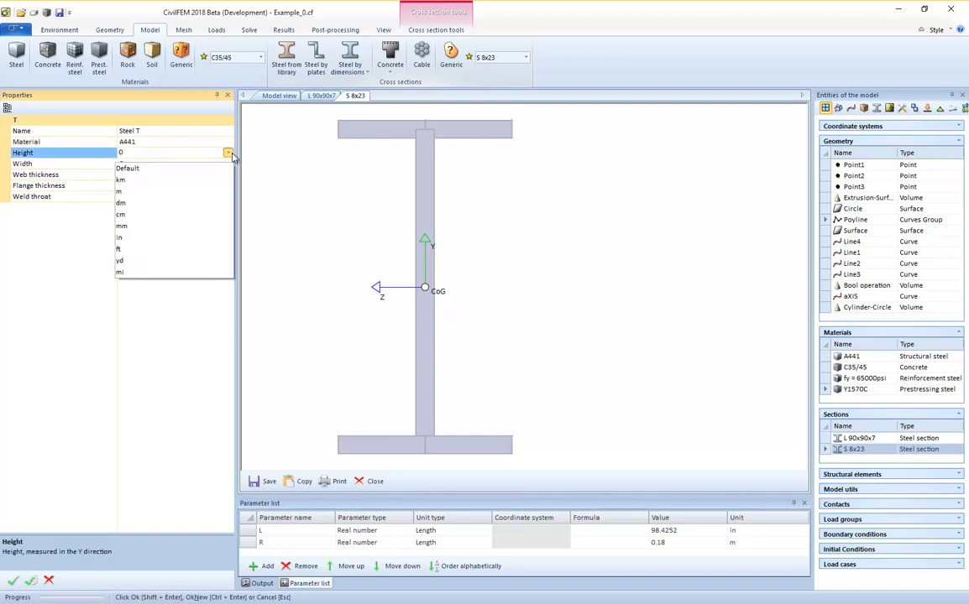
{"action": "left_click", "coordinate": [210, 226]}
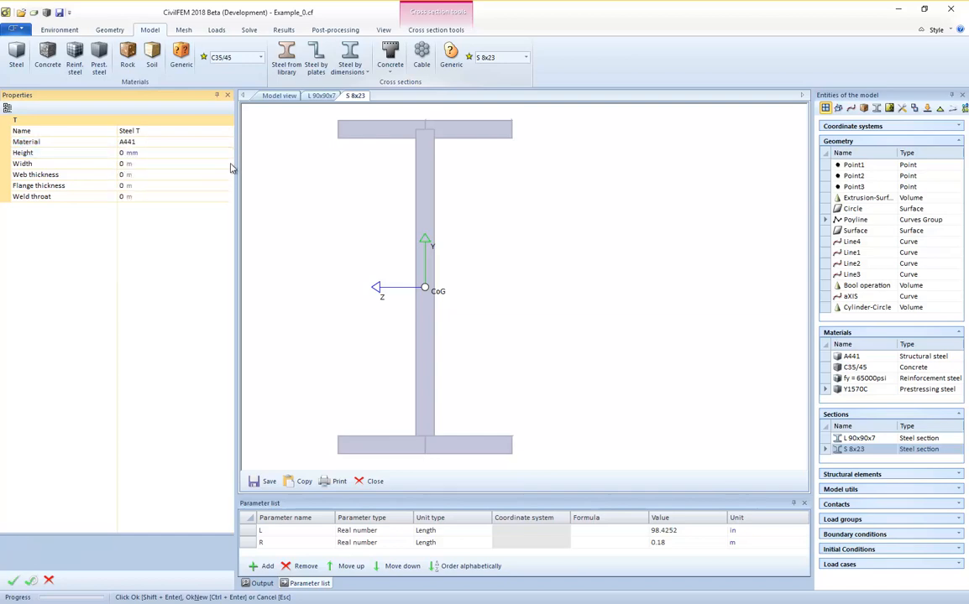
{"action": "left_click", "coordinate": [227, 164]}
{"action": "left_click", "coordinate": [220, 236]}
{"action": "left_click", "coordinate": [227, 174]}
{"action": "left_click", "coordinate": [221, 248]}
{"action": "left_click", "coordinate": [227, 185]}
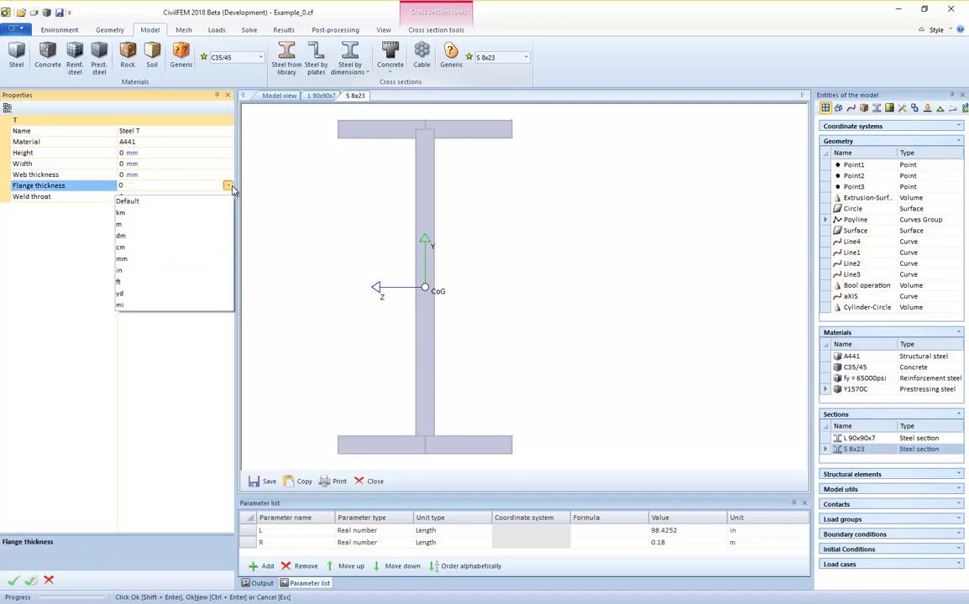
{"action": "left_click", "coordinate": [225, 257]}
{"action": "left_click", "coordinate": [228, 196]}
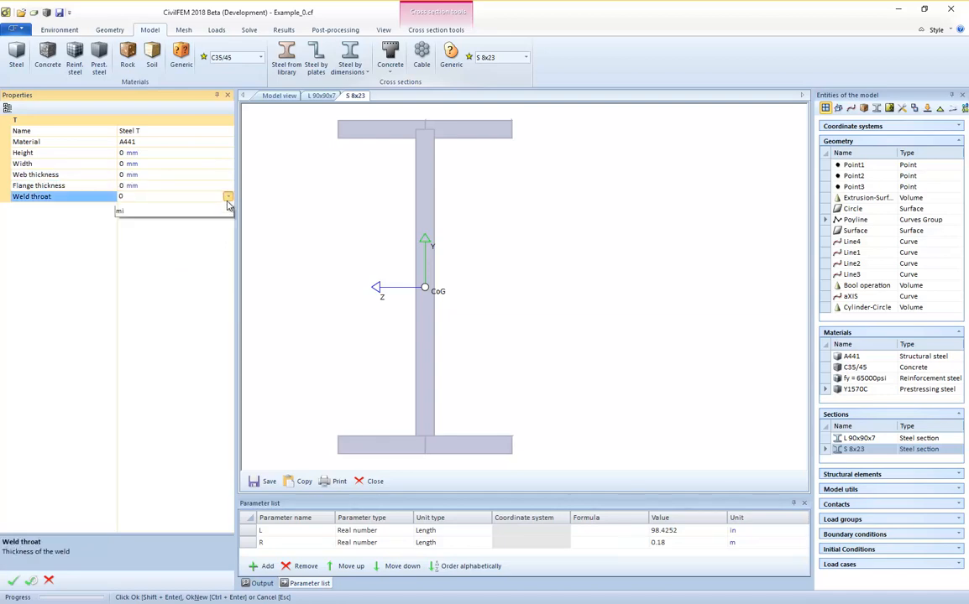
{"action": "left_click", "coordinate": [224, 269]}
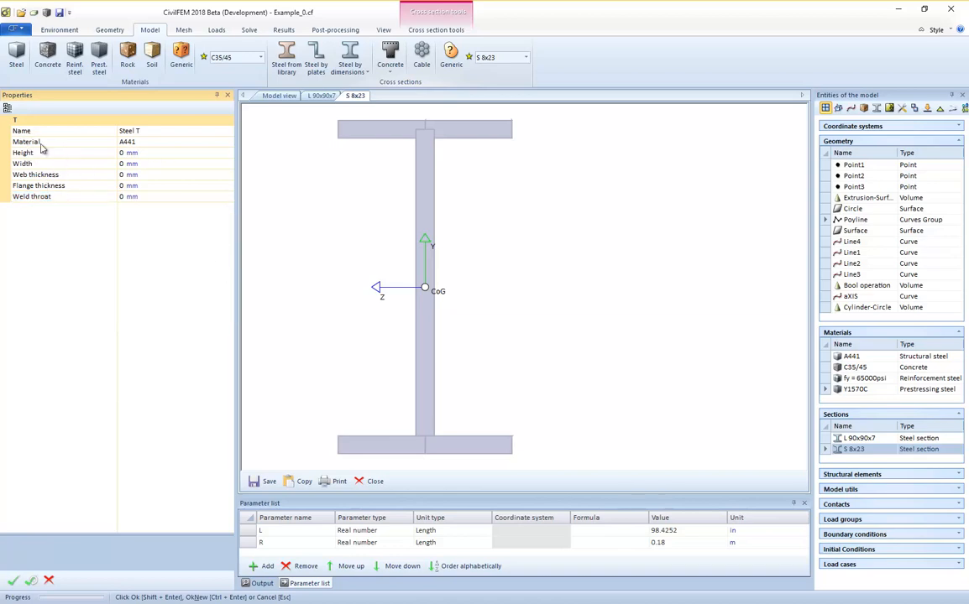
Step: Create the T section with height 60 mm, width 40 mm, web thickness 5 mm and flange thickness 4 mm
{"action": "left_click", "coordinate": [84, 157]}
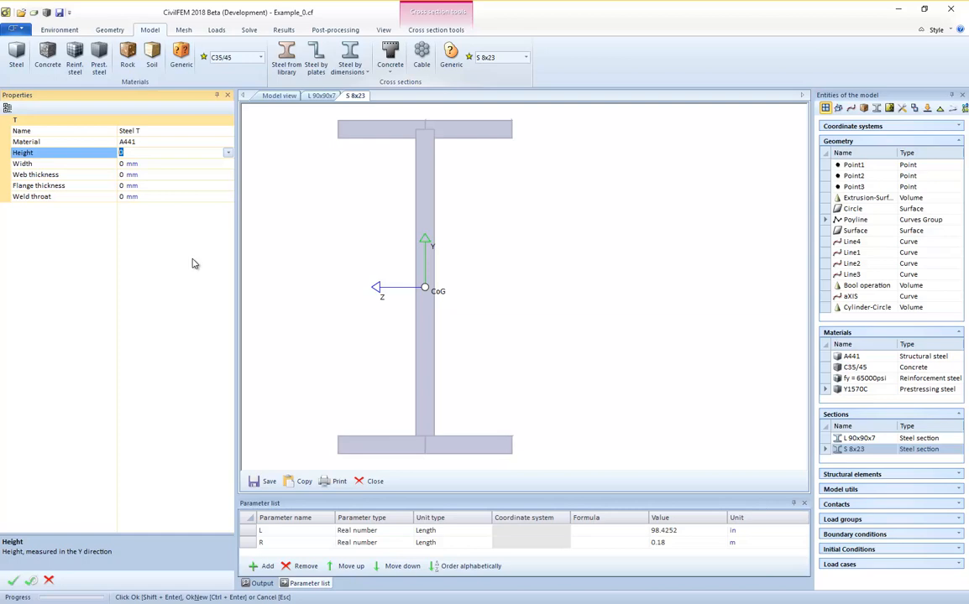
{"action": "left_click", "coordinate": [193, 263]}
{"action": "left_click", "coordinate": [118, 164]}
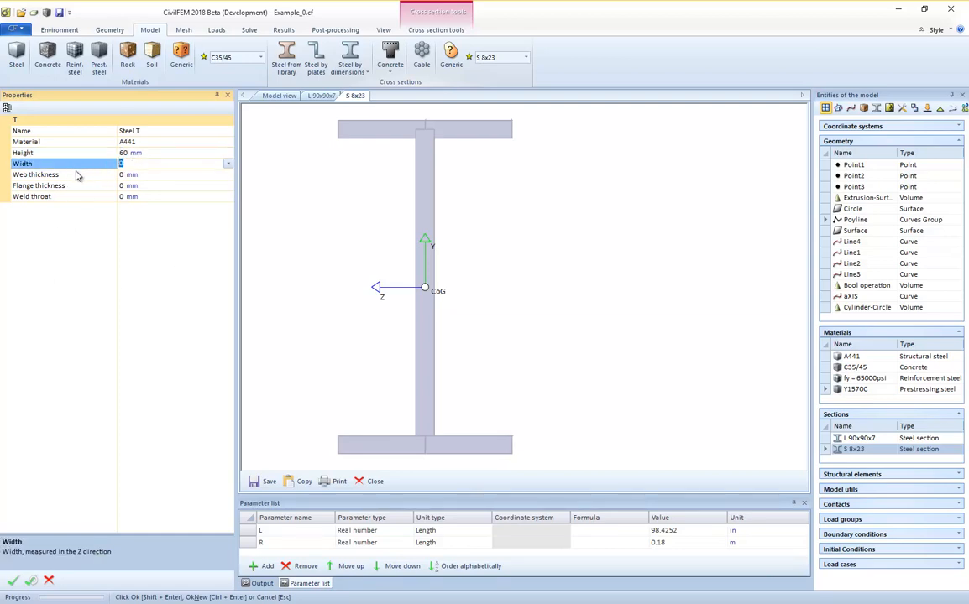
{"action": "type", "text": "40"}
{"action": "key", "text": "Return"}
{"action": "left_click", "coordinate": [84, 176]}
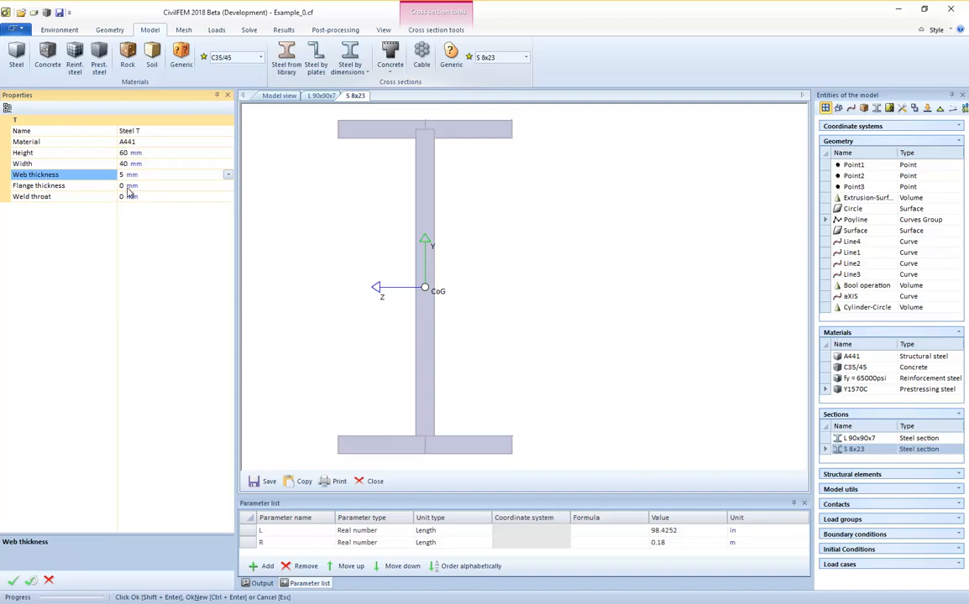
{"action": "left_click", "coordinate": [120, 185]}
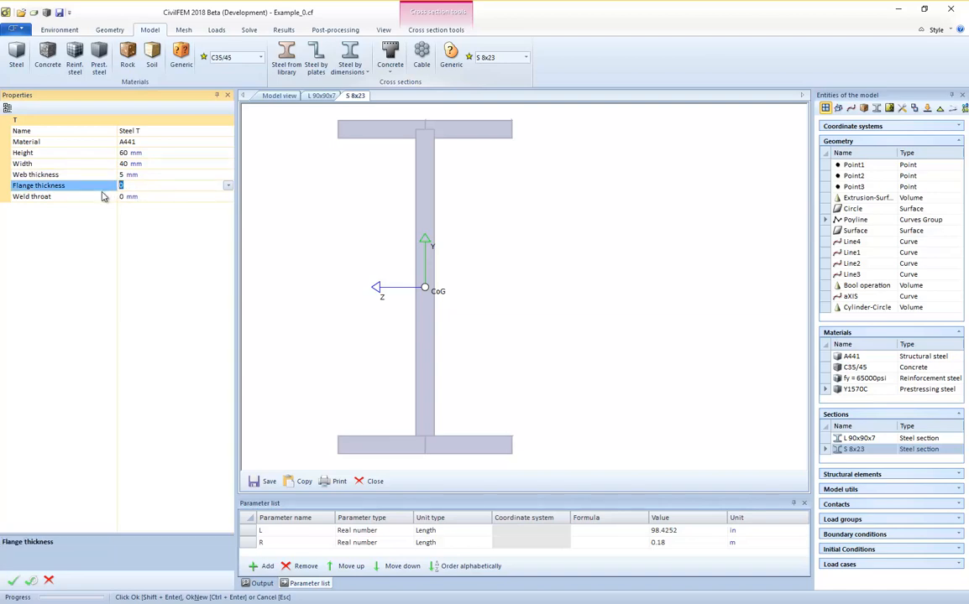
{"action": "type", "text": "4"}
{"action": "key", "text": "Return"}
{"action": "left_click", "coordinate": [16, 581]}
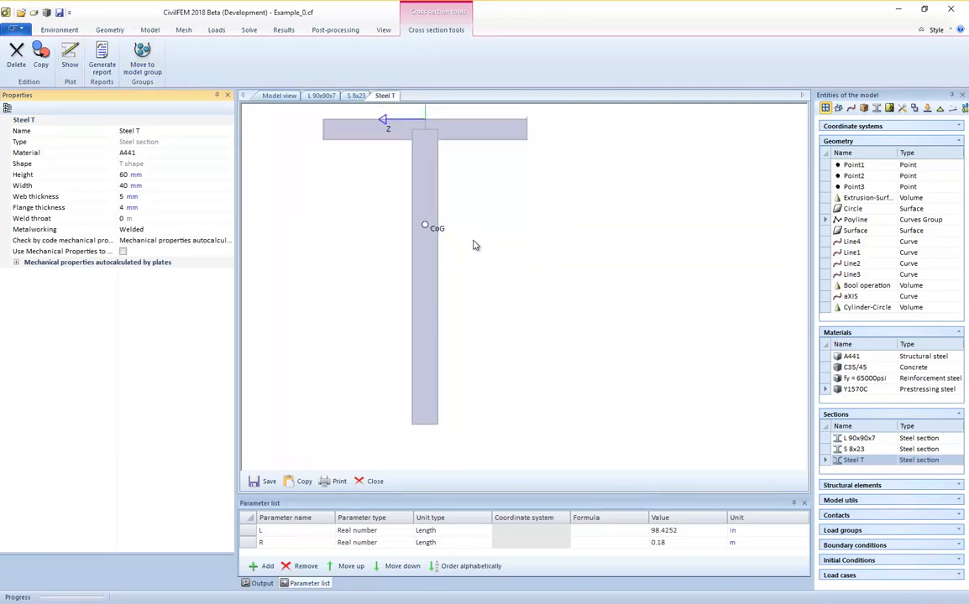
Step: Create a steel section by plates with material A441 and plot its empty cross section
{"action": "left_click", "coordinate": [152, 31]}
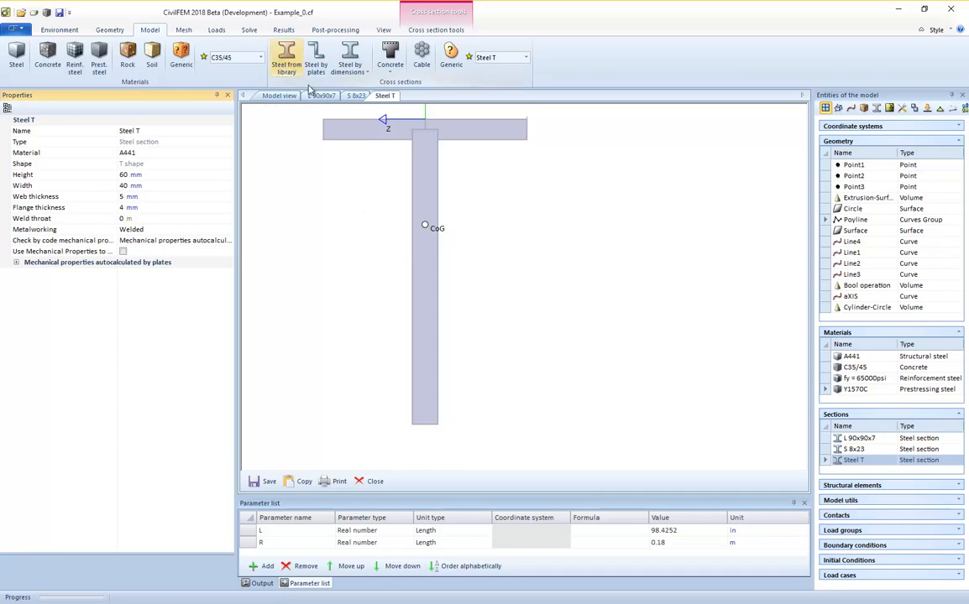
{"action": "left_click", "coordinate": [351, 67]}
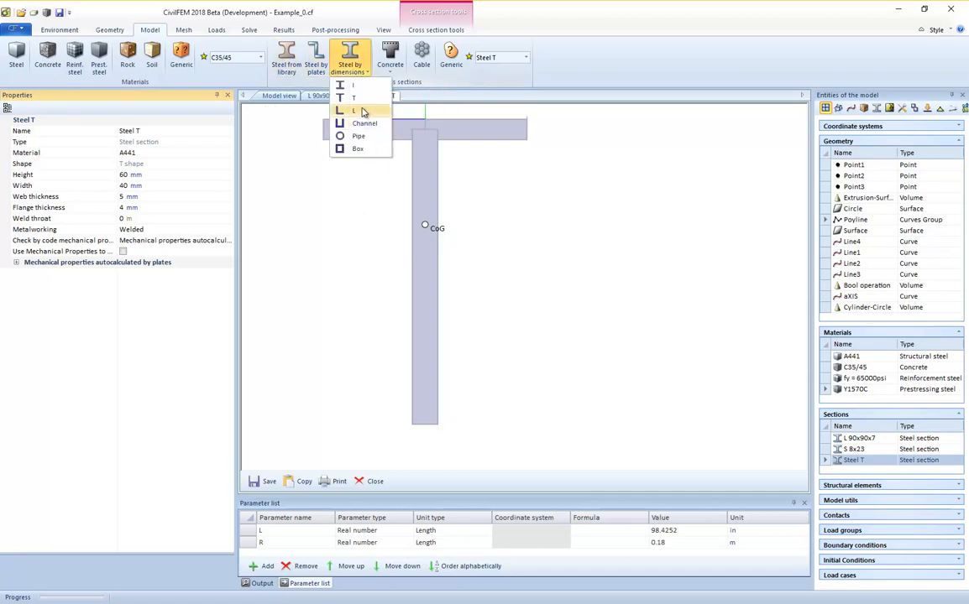
{"action": "left_click", "coordinate": [350, 229]}
{"action": "left_click", "coordinate": [315, 66]}
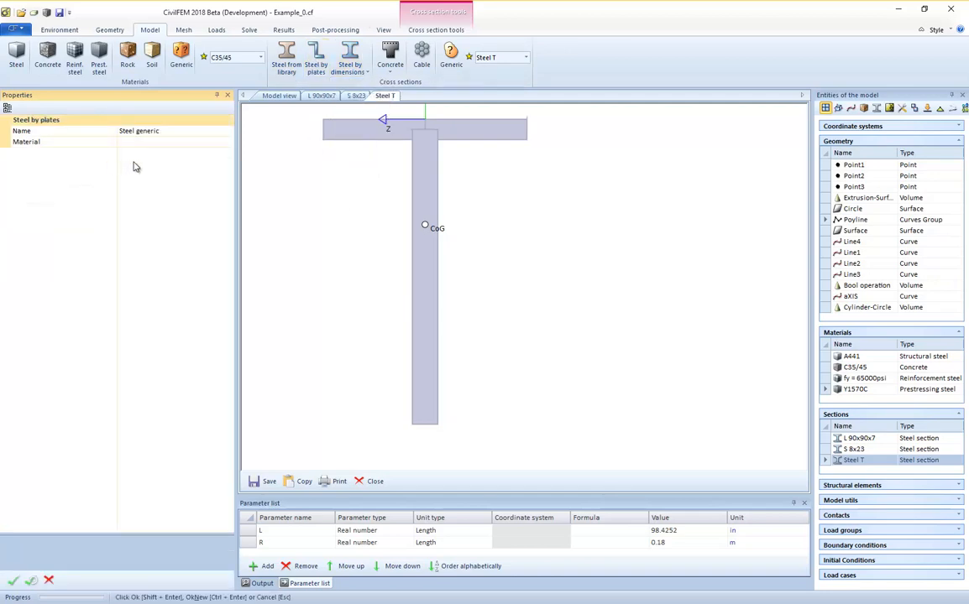
{"action": "left_click", "coordinate": [209, 143]}
{"action": "left_click", "coordinate": [227, 141]}
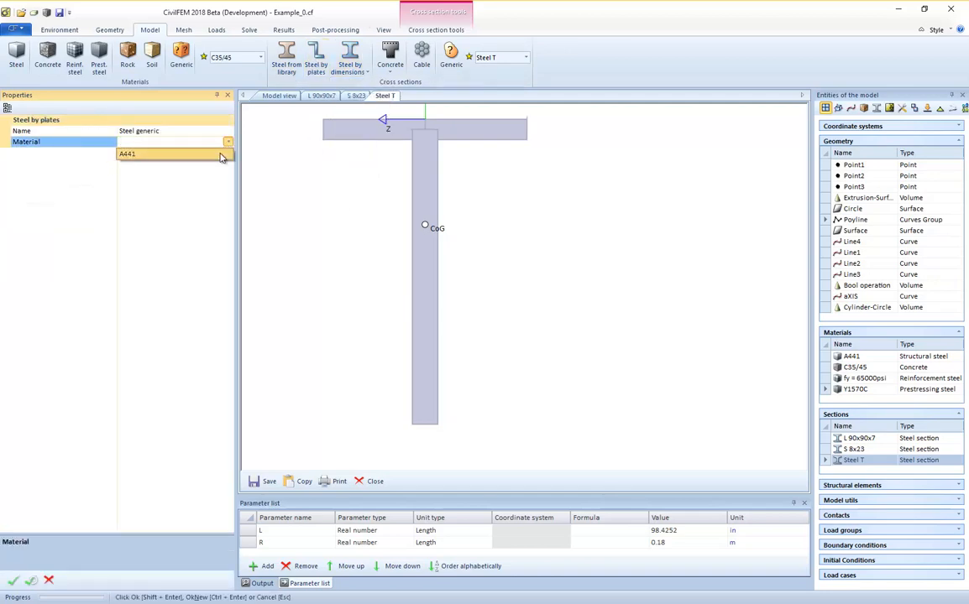
{"action": "left_click", "coordinate": [168, 154]}
{"action": "left_click", "coordinate": [13, 581]}
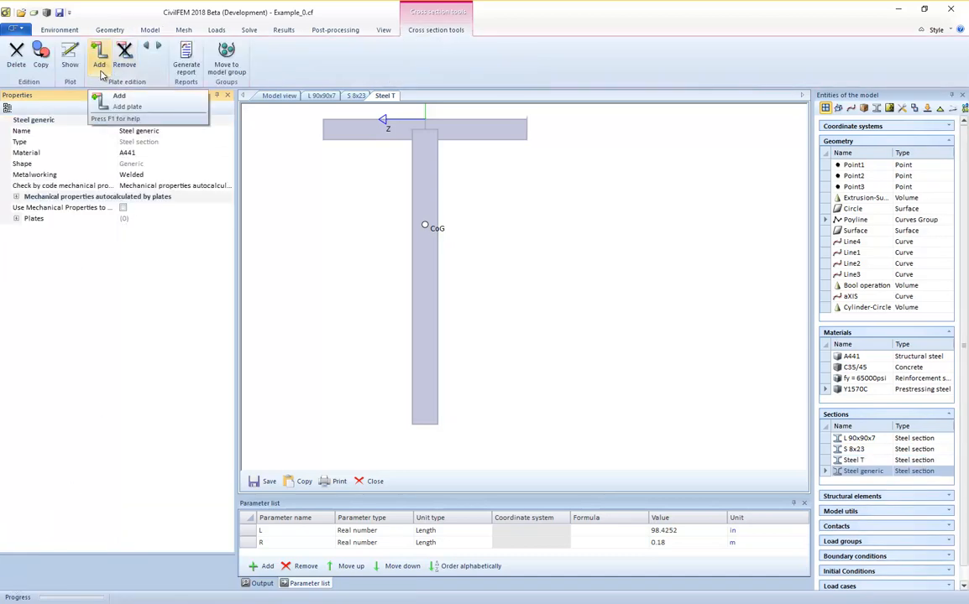
{"action": "left_click", "coordinate": [70, 55]}
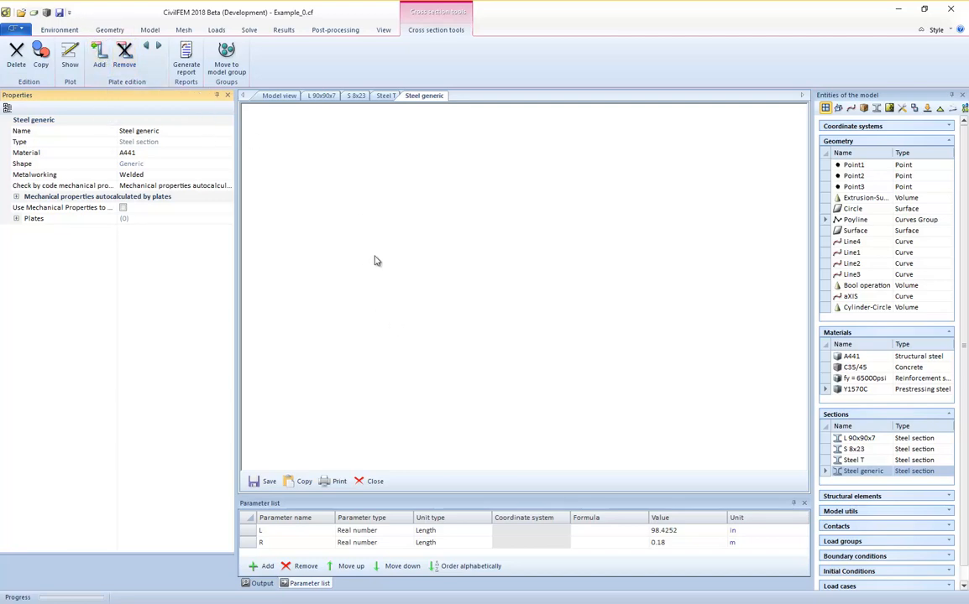
Step: Add a 0.02 m thick plate to the generic steel section from point [0, 0] to point [0, 0.3] m
{"action": "left_click", "coordinate": [98, 57]}
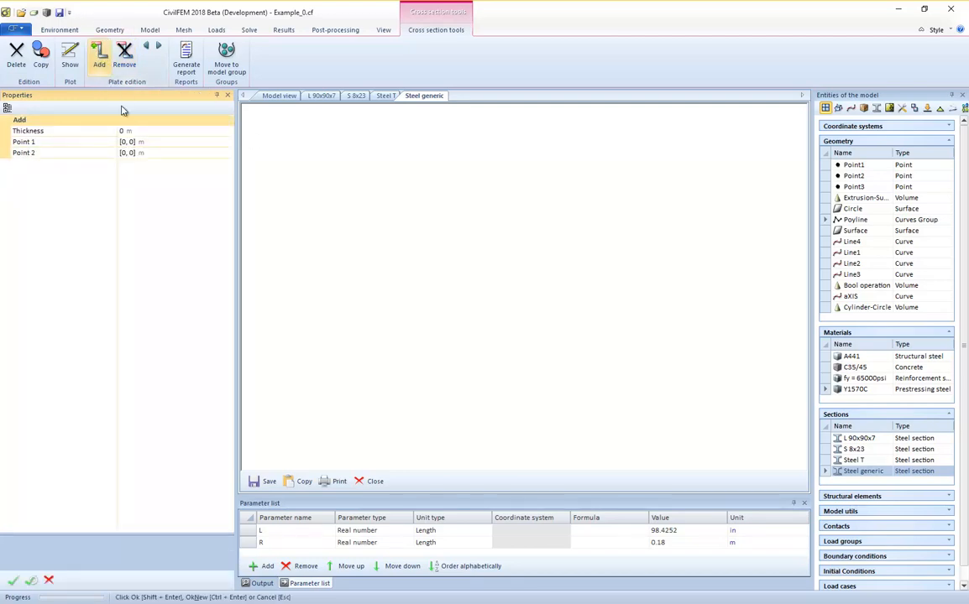
{"action": "left_click", "coordinate": [128, 131]}
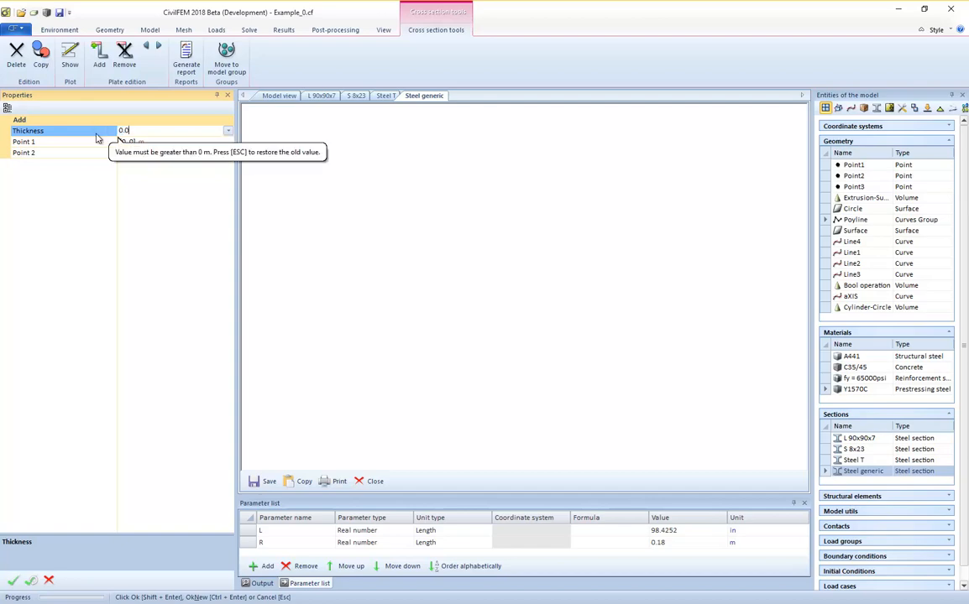
{"action": "type", "text": "0.02"}
{"action": "left_click", "coordinate": [143, 213]}
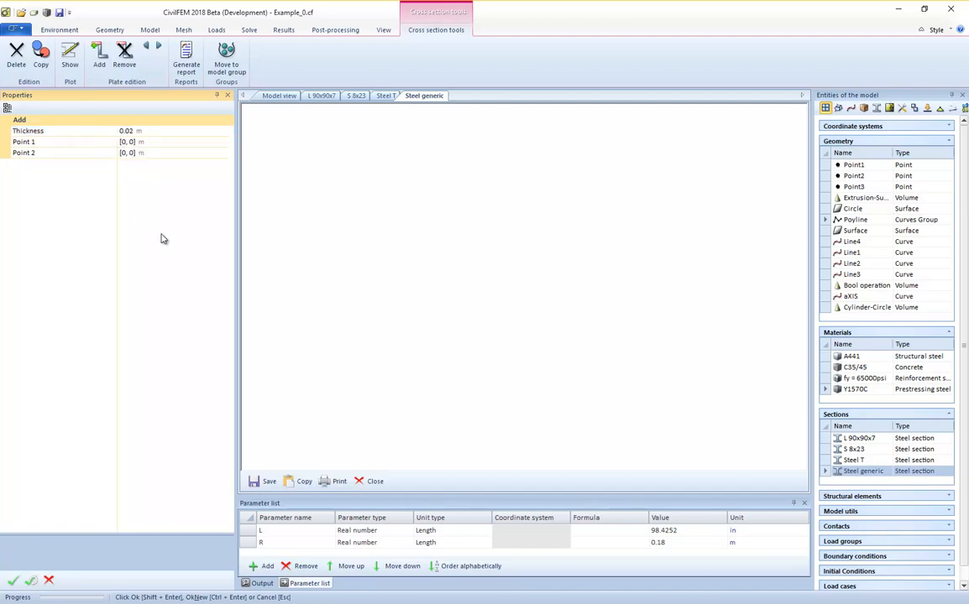
{"action": "left_click", "coordinate": [131, 154]}
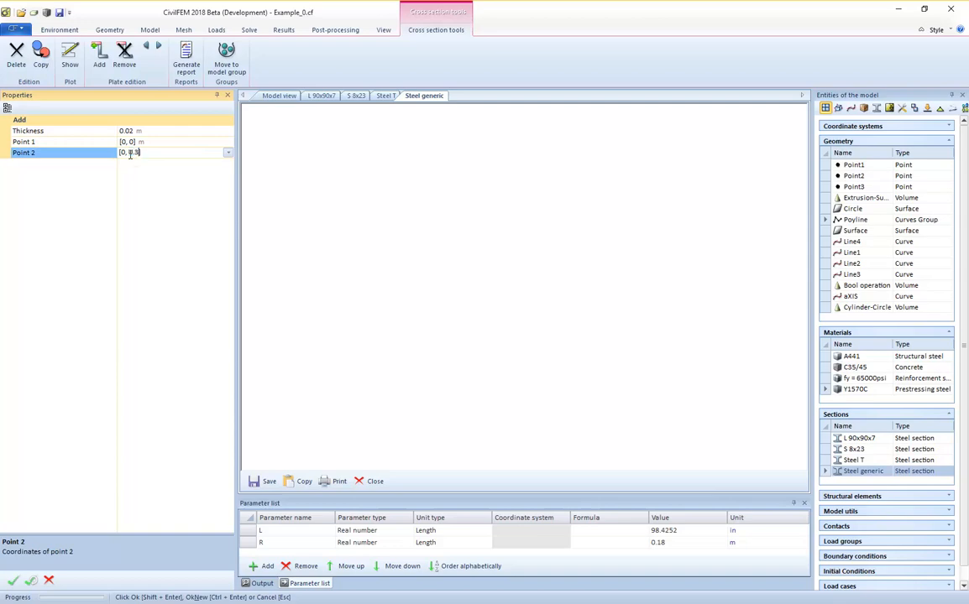
{"action": "left_click", "coordinate": [14, 580]}
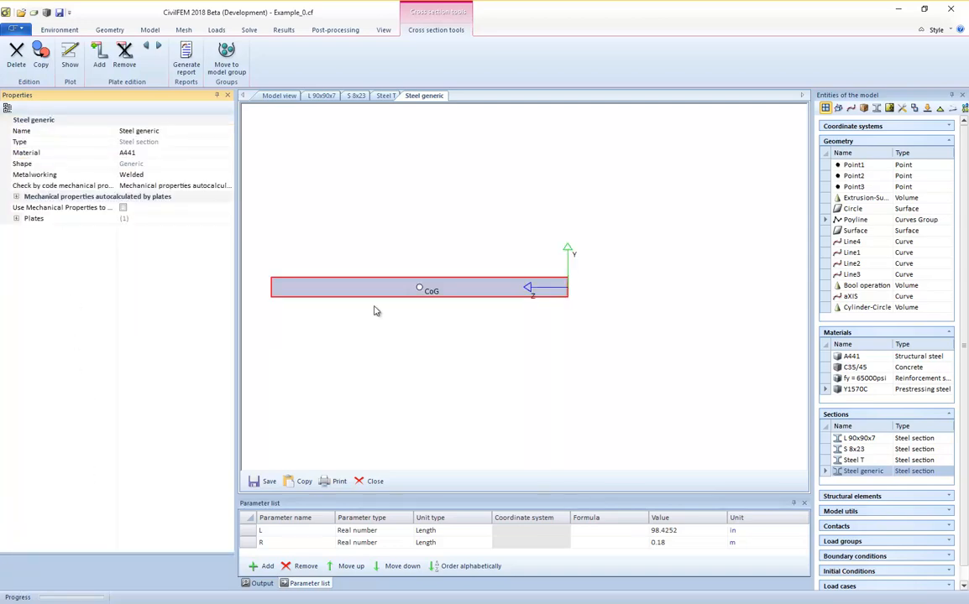
{"action": "scroll", "coordinate": [564, 313], "scroll_direction": "down", "scroll_amount": 1}
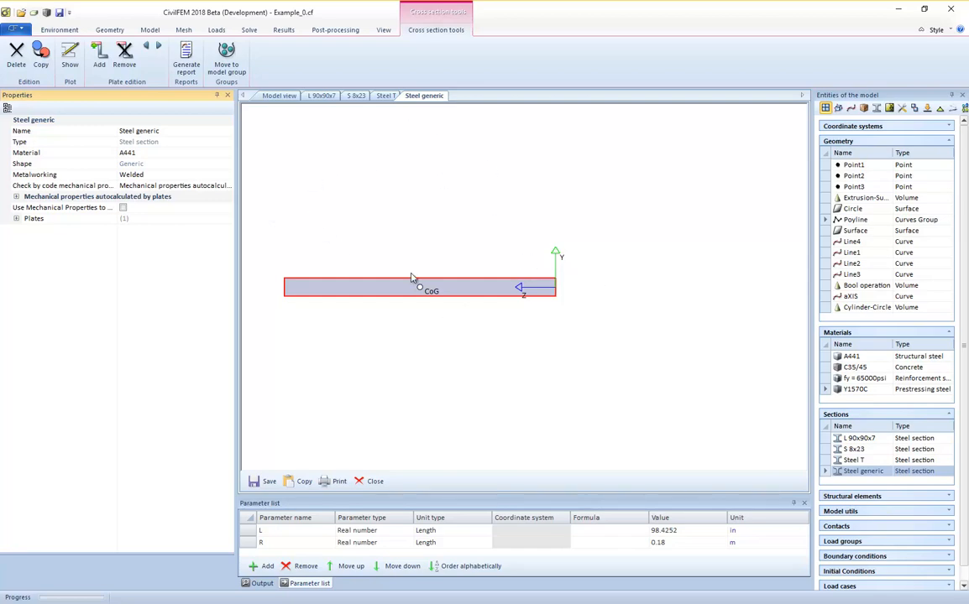
{"action": "scroll", "coordinate": [357, 247], "scroll_direction": "down", "scroll_amount": 1}
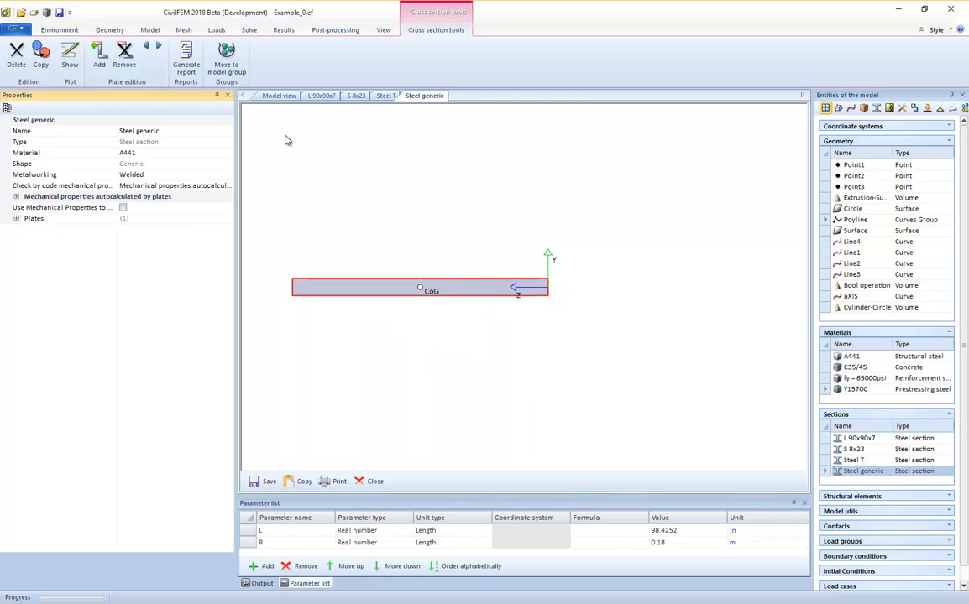
Step: Create a rectangular concrete section with material C35/45, height 0.6 m and width 0.5 m, and plot it
{"action": "left_click", "coordinate": [151, 31]}
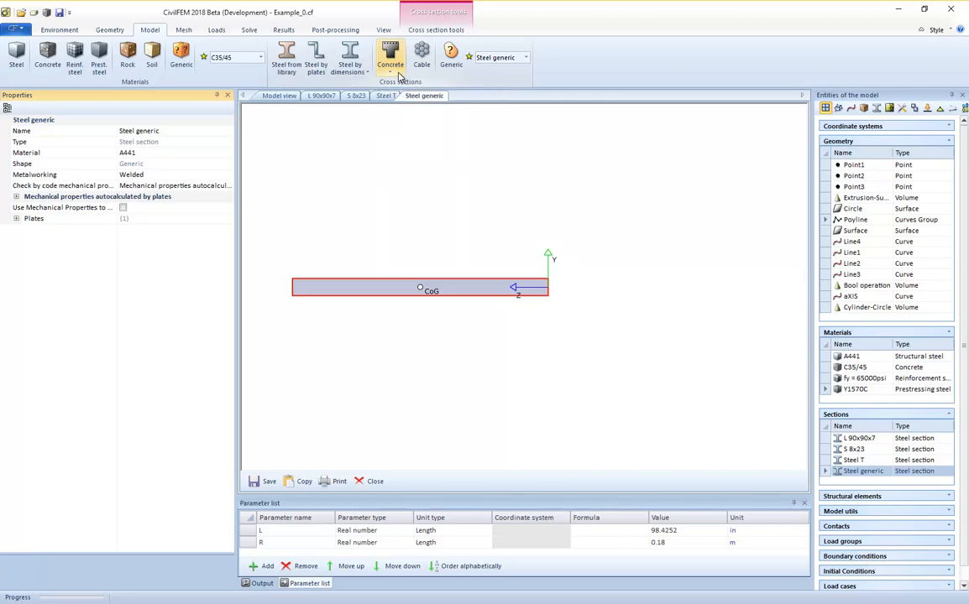
{"action": "left_click", "coordinate": [399, 76]}
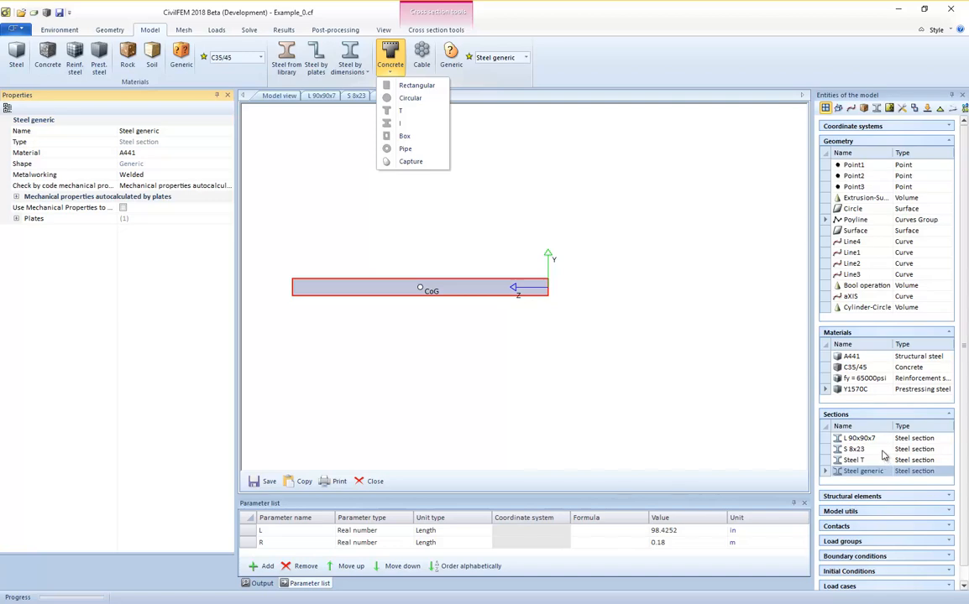
{"action": "left_click", "coordinate": [413, 87]}
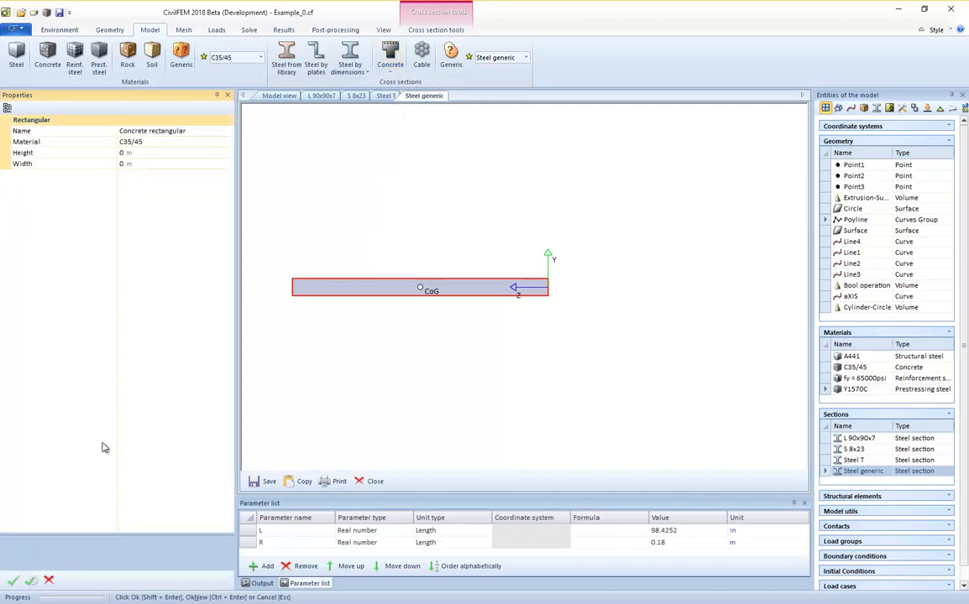
{"action": "left_click", "coordinate": [164, 143]}
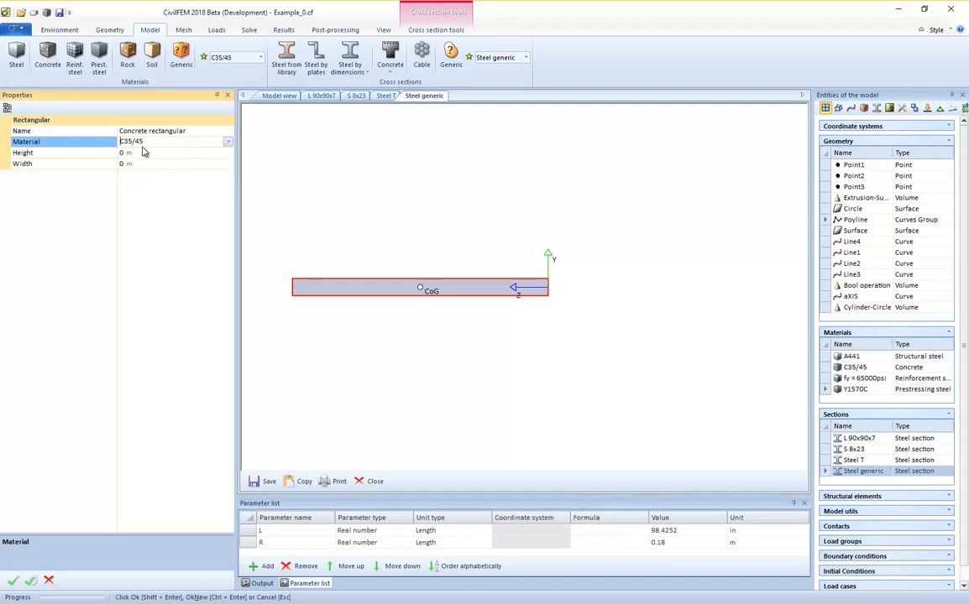
{"action": "left_click", "coordinate": [105, 153]}
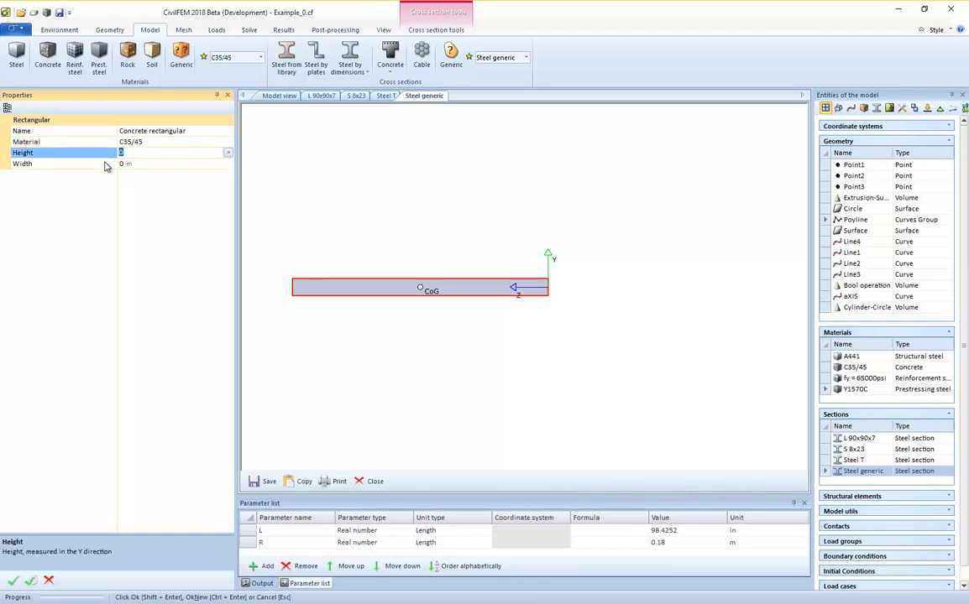
{"action": "type", "text": ".6"}
{"action": "key", "text": "Return"}
{"action": "left_click", "coordinate": [100, 165]}
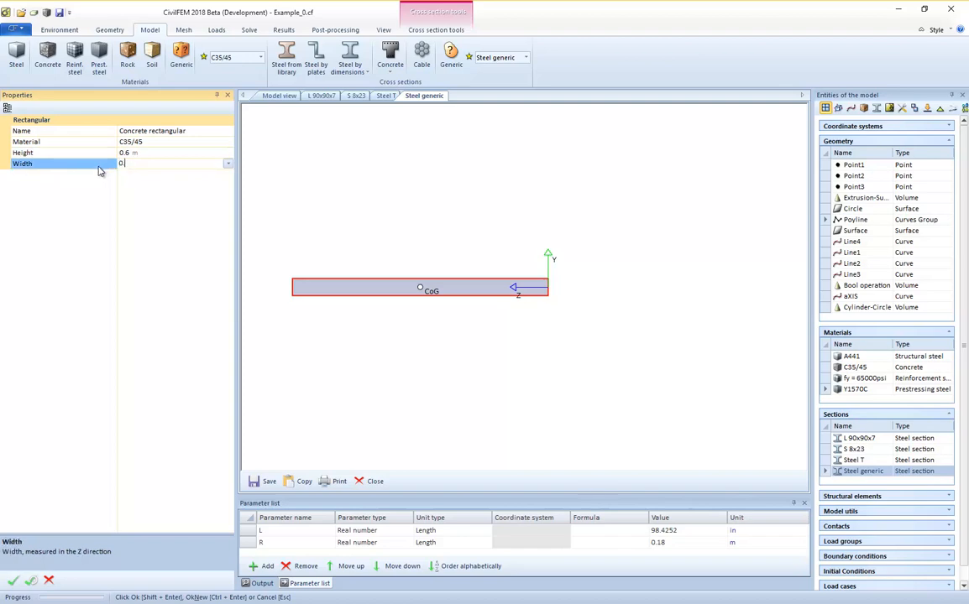
{"action": "type", "text": ".5"}
{"action": "key", "text": "Return"}
{"action": "left_click", "coordinate": [13, 582]}
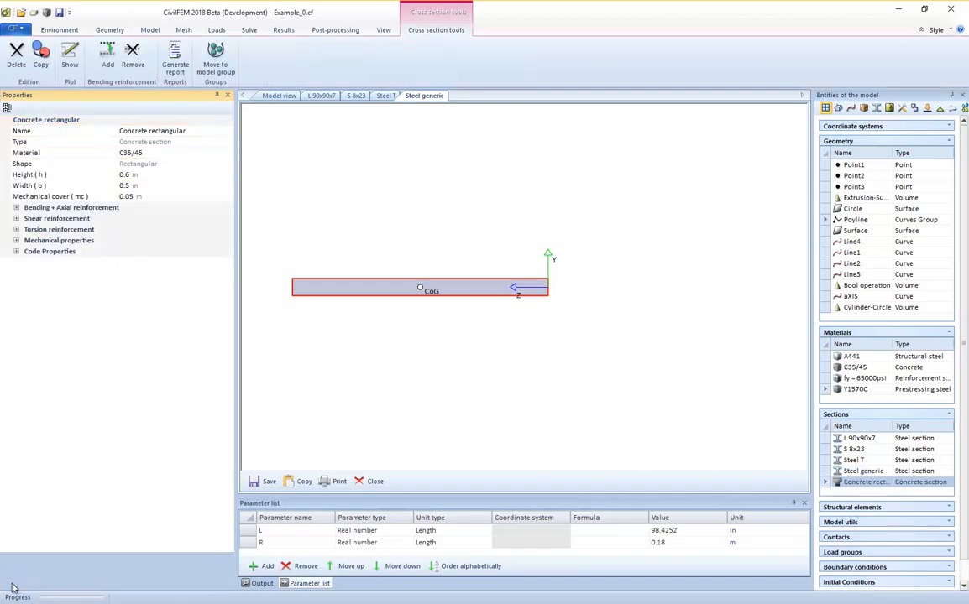
{"action": "left_click", "coordinate": [70, 56]}
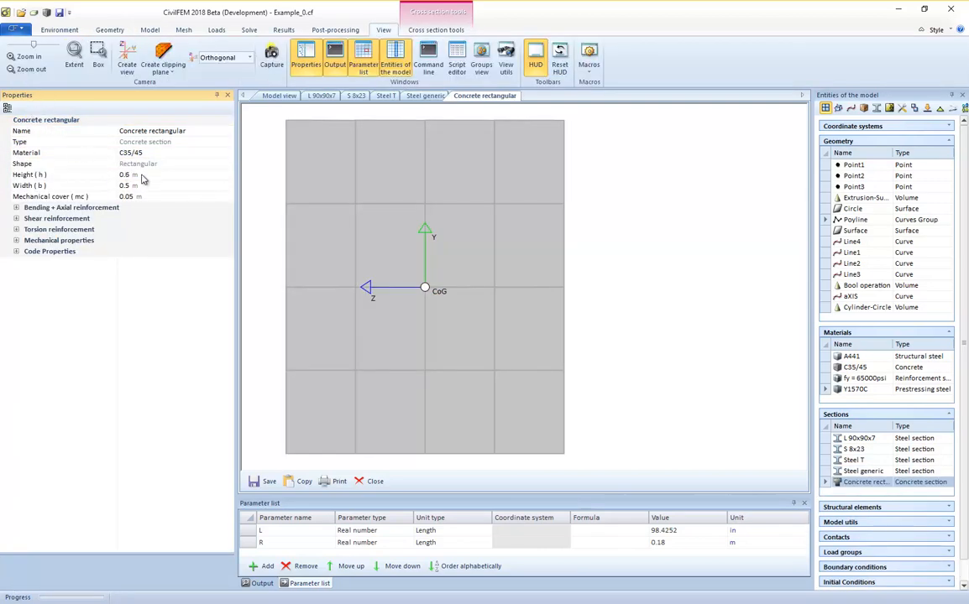
Step: Add a bending reinforcement with both points at [0, 0] m to the rectangular concrete section
{"action": "left_click", "coordinate": [16, 208]}
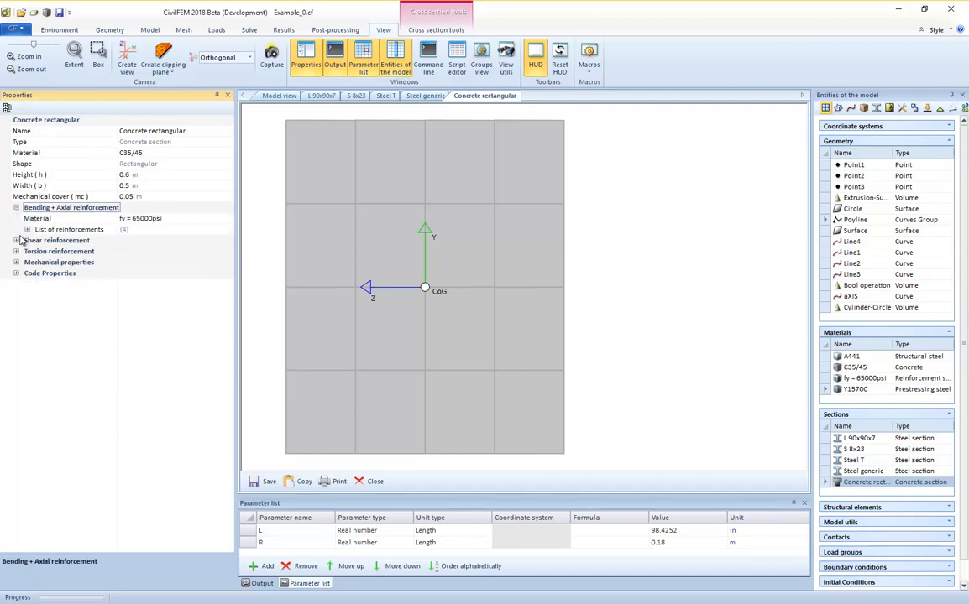
{"action": "left_click", "coordinate": [16, 241]}
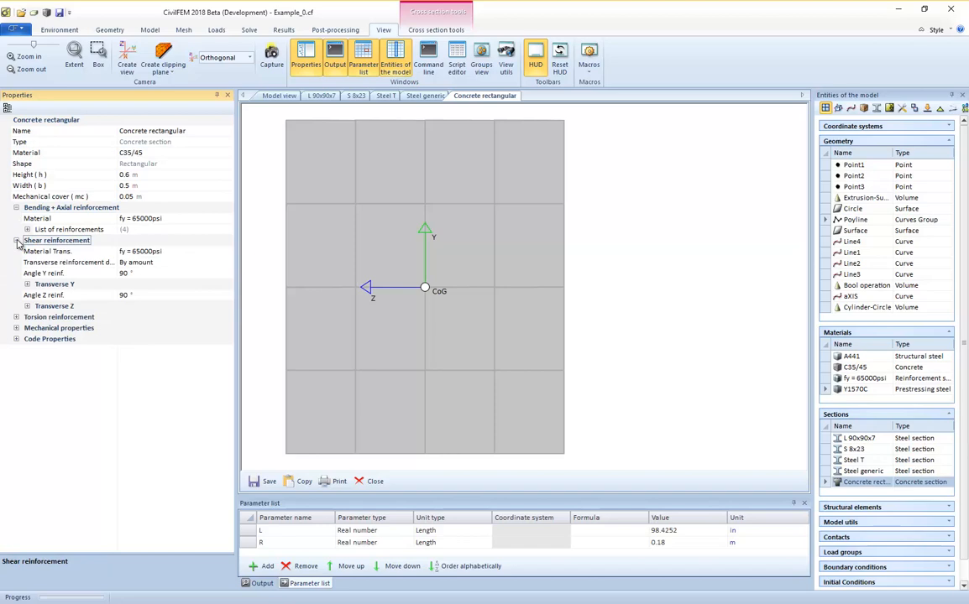
{"action": "left_click", "coordinate": [16, 317]}
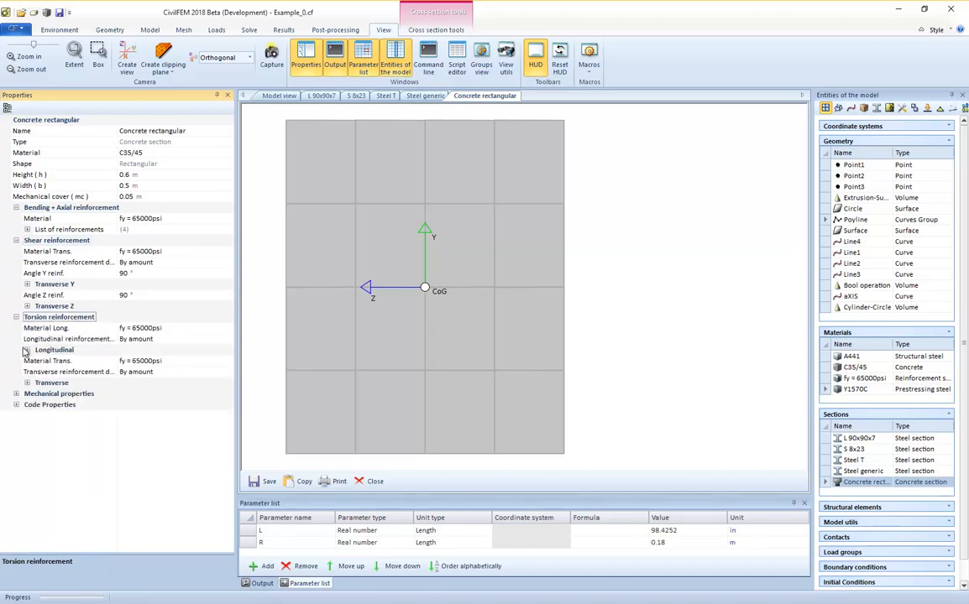
{"action": "left_click", "coordinate": [16, 394]}
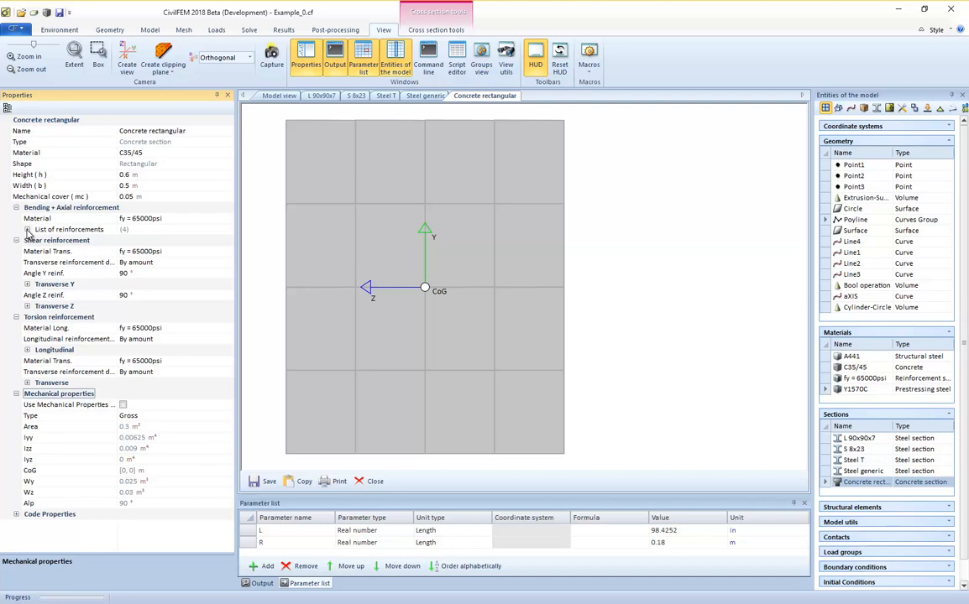
{"action": "left_click", "coordinate": [686, 426]}
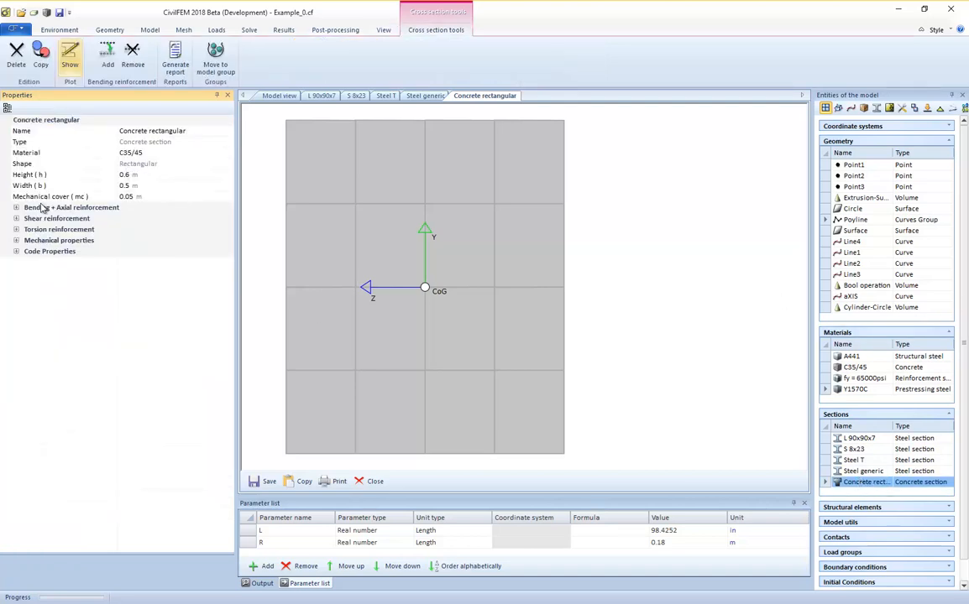
{"action": "left_click", "coordinate": [106, 56]}
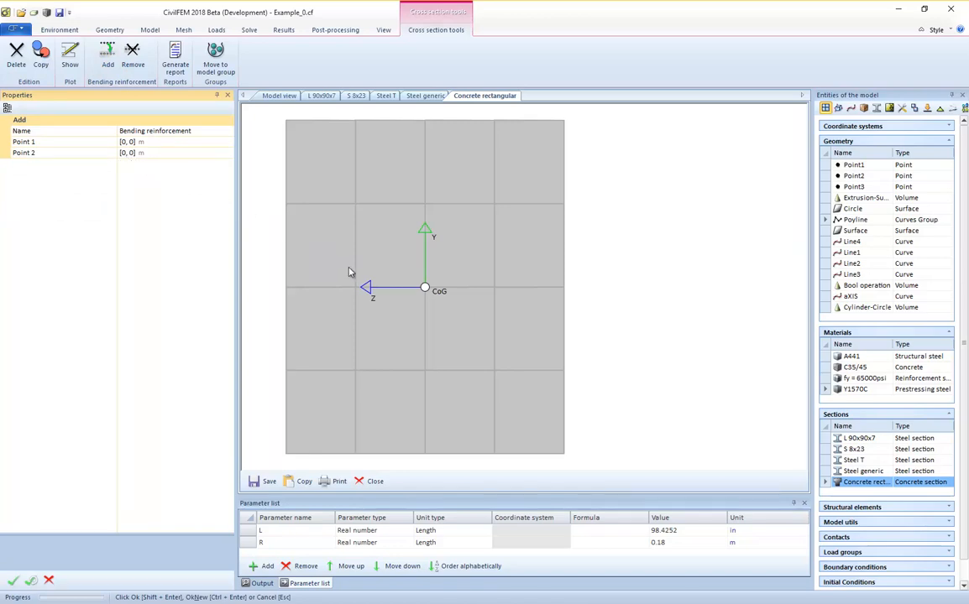
{"action": "left_click", "coordinate": [30, 579]}
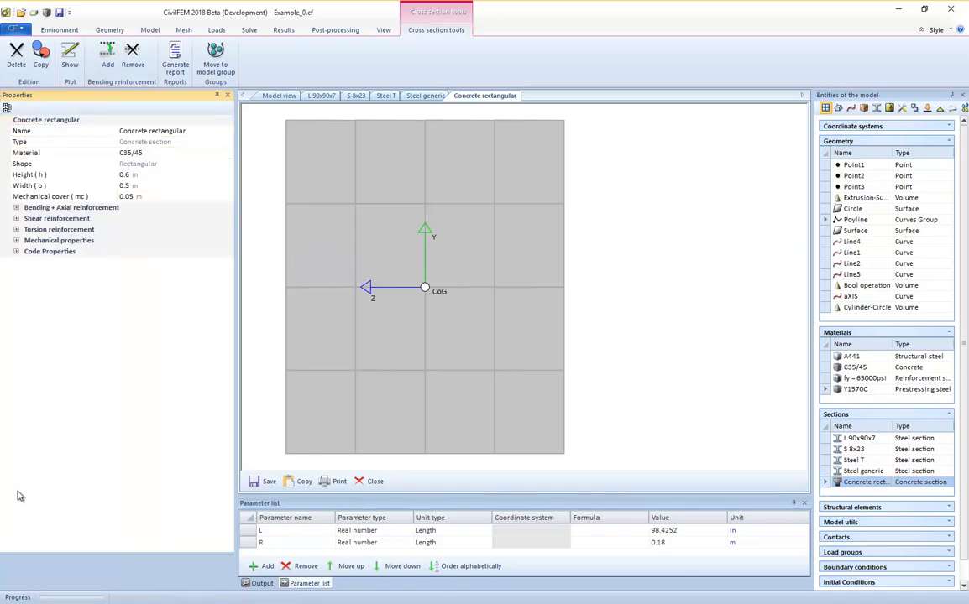
Step: Define the first listed bending reinforcement of the rectangular concrete section by number of bars
{"action": "left_click", "coordinate": [16, 208]}
{"action": "left_click", "coordinate": [27, 229]}
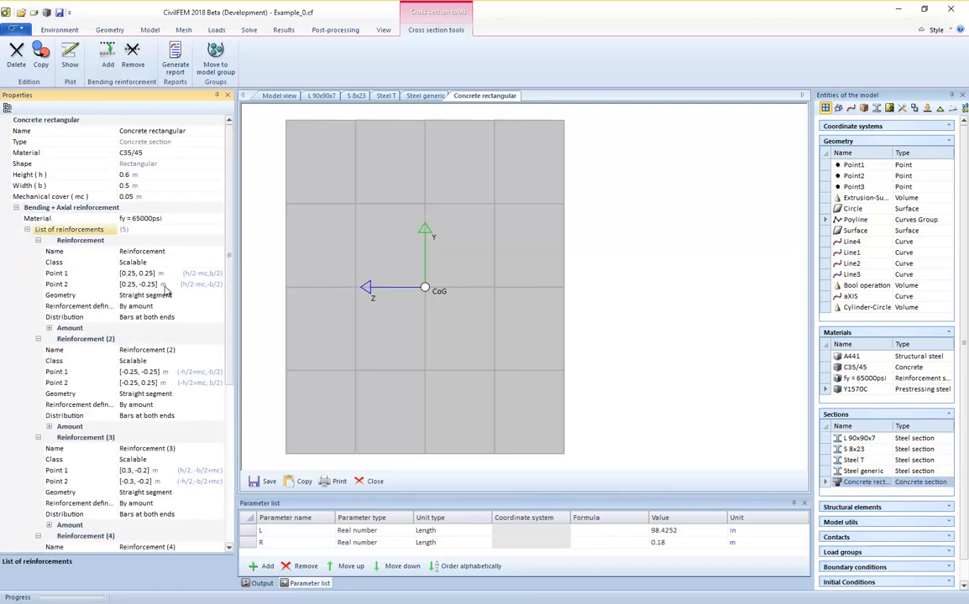
{"action": "scroll", "coordinate": [166, 290], "scroll_direction": "down", "scroll_amount": 4}
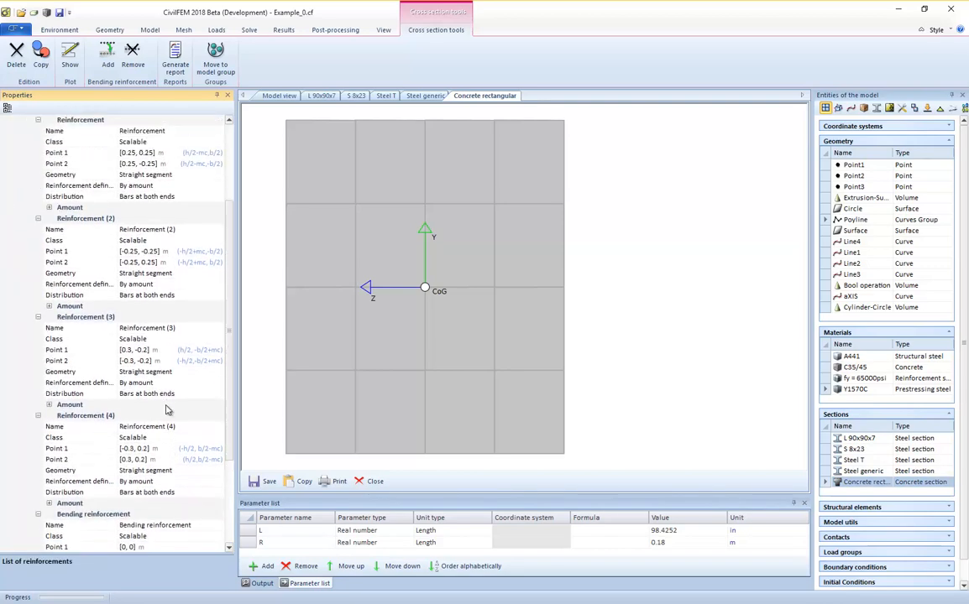
{"action": "scroll", "coordinate": [165, 409], "scroll_direction": "up", "scroll_amount": 4}
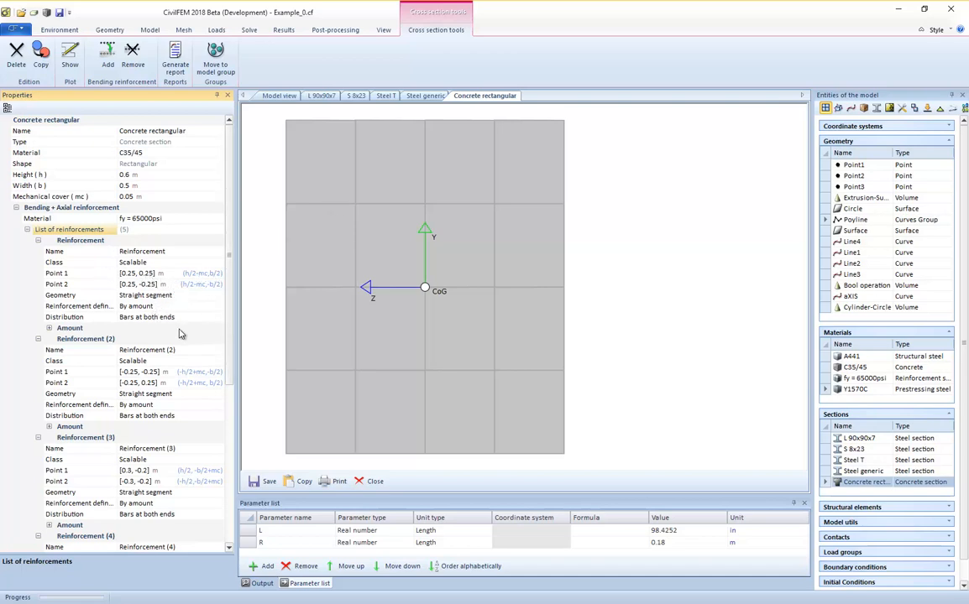
{"action": "left_click", "coordinate": [49, 328]}
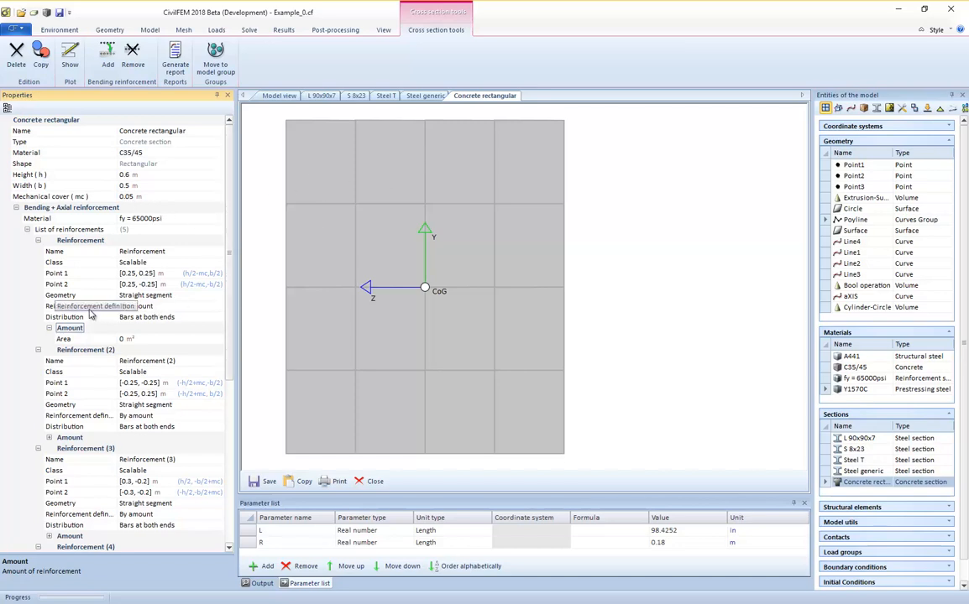
{"action": "left_click", "coordinate": [174, 305]}
{"action": "left_click", "coordinate": [190, 307]}
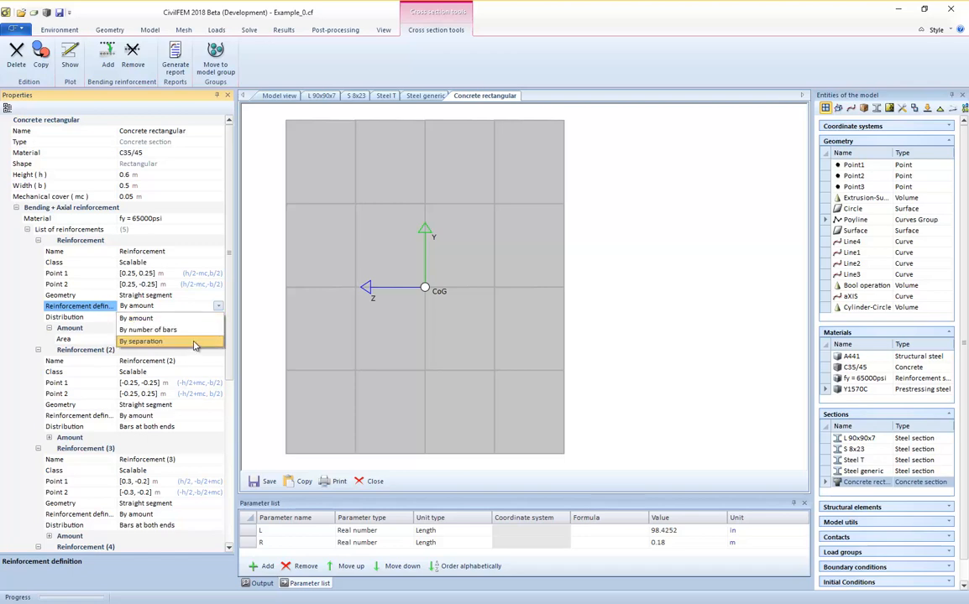
{"action": "left_click", "coordinate": [193, 329]}
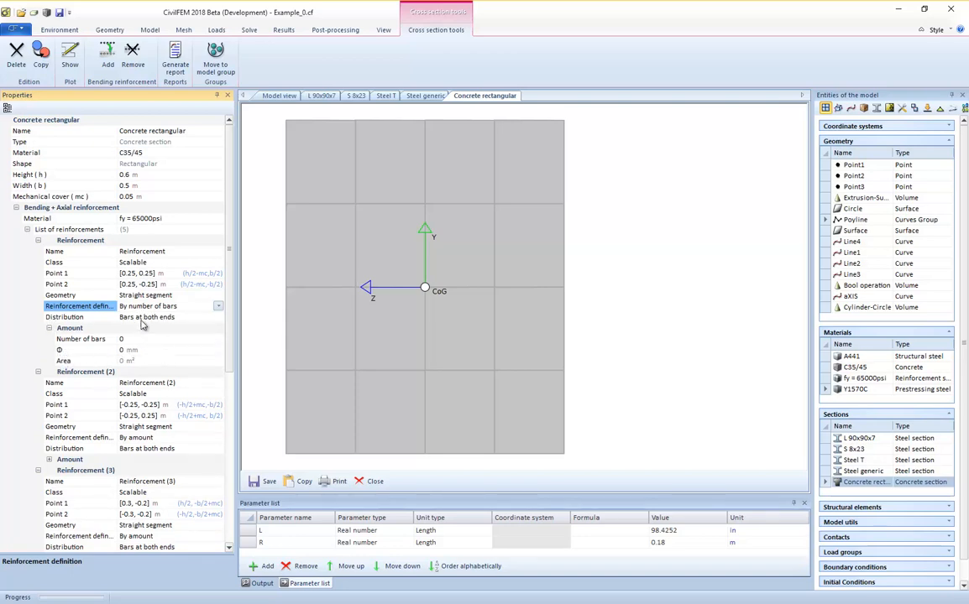
Step: Give the first bending reinforcement 3 bars with a diameter of 16 mm
{"action": "left_click", "coordinate": [105, 349]}
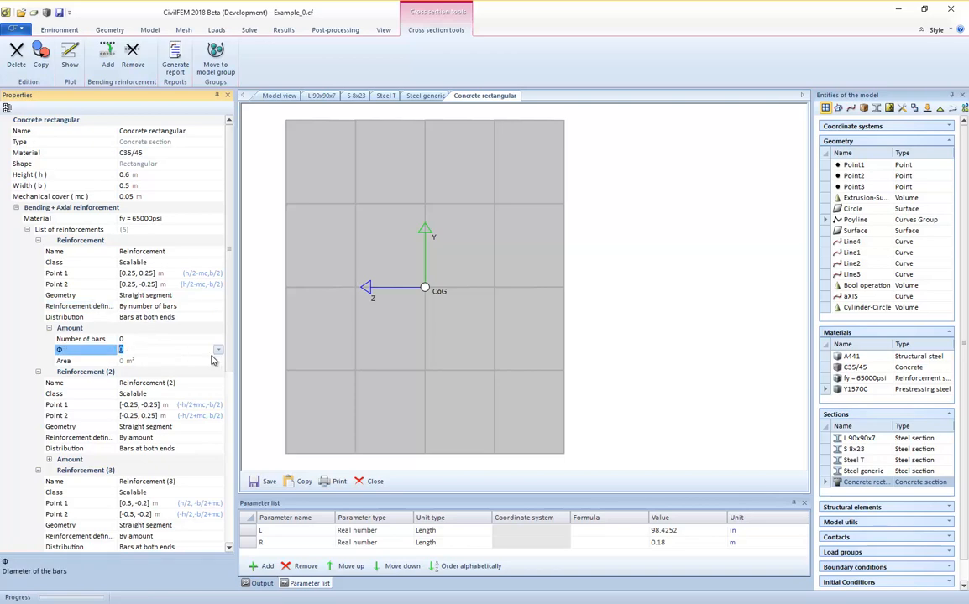
{"action": "type", "text": "16"}
{"action": "key", "text": "Return"}
{"action": "left_click", "coordinate": [100, 338]}
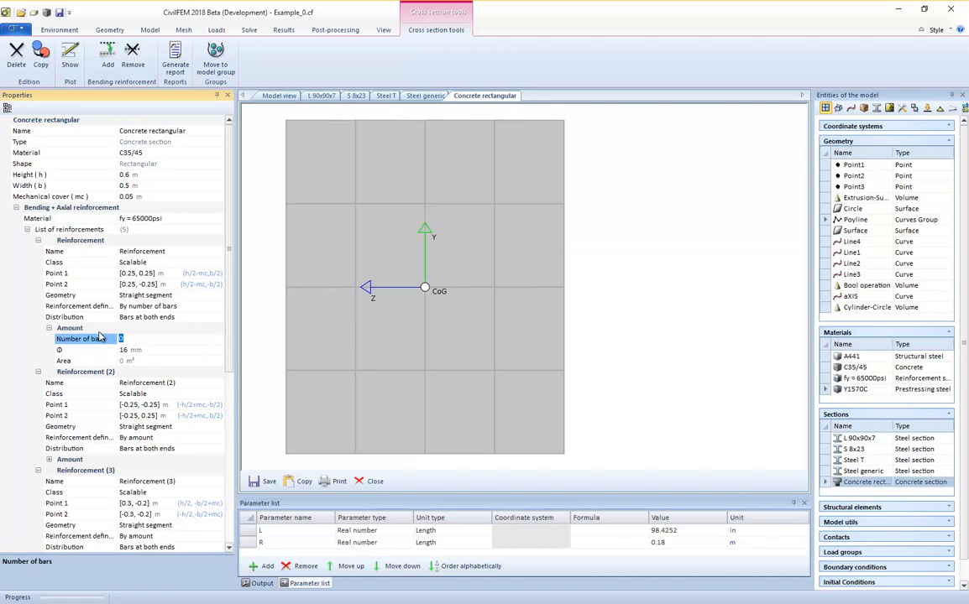
{"action": "type", "text": "3"}
{"action": "key", "text": "Return"}
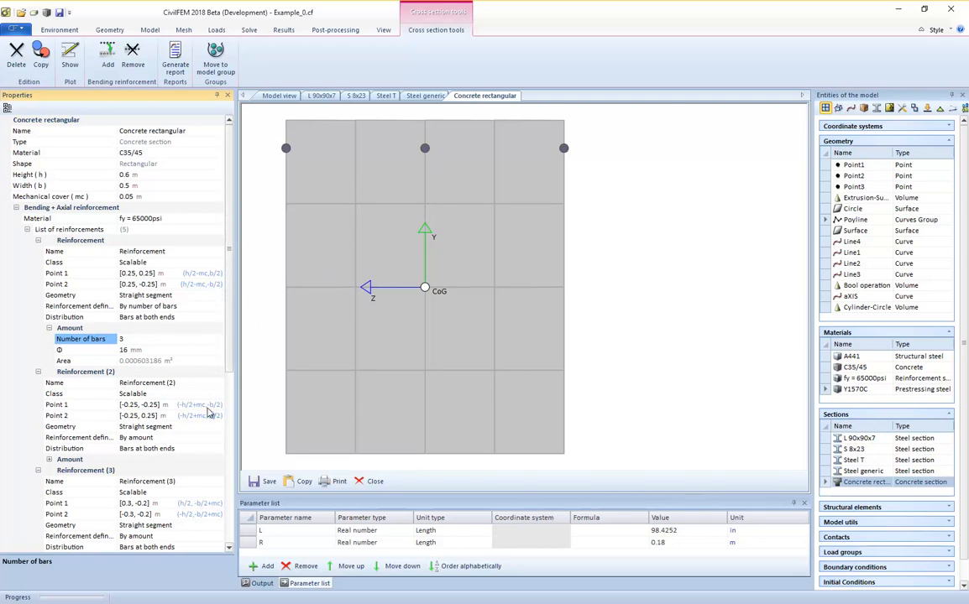
Step: Inset the first reinforcement's ends by the cover, with point 1 at (h/2-mc, b/2-mc) and point 2 at (h/2-mc, -b/2+mc)
{"action": "left_click", "coordinate": [217, 273]}
{"action": "left_click", "coordinate": [217, 273]}
{"action": "left_click", "coordinate": [155, 284]}
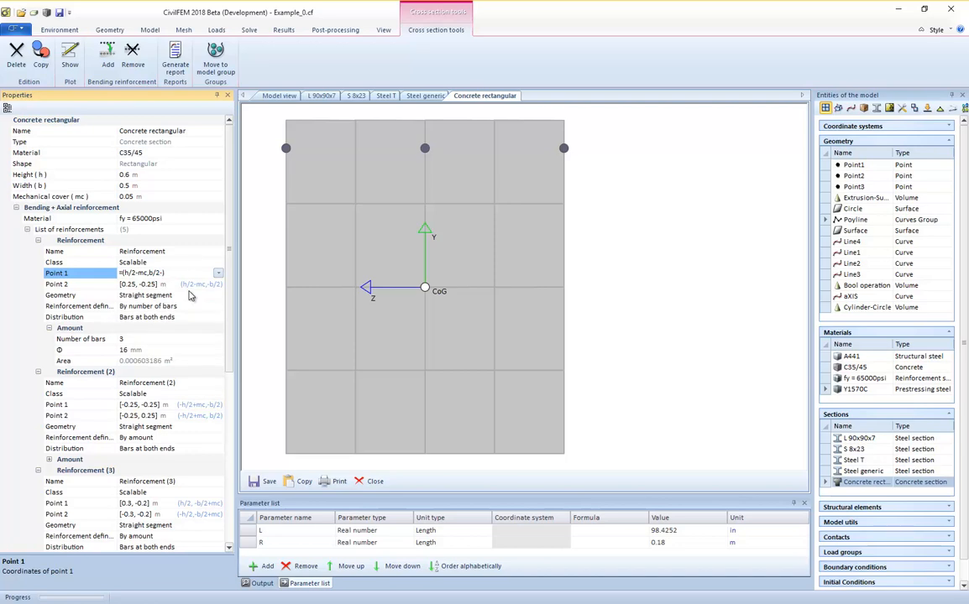
{"action": "type", "text": "-mc"}
{"action": "key", "text": "Return"}
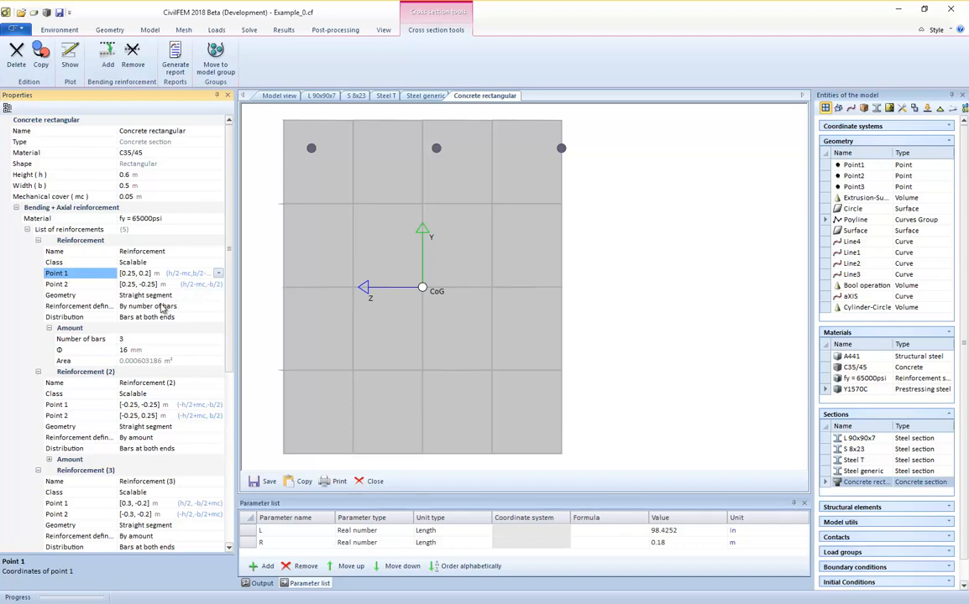
{"action": "left_click", "coordinate": [153, 284]}
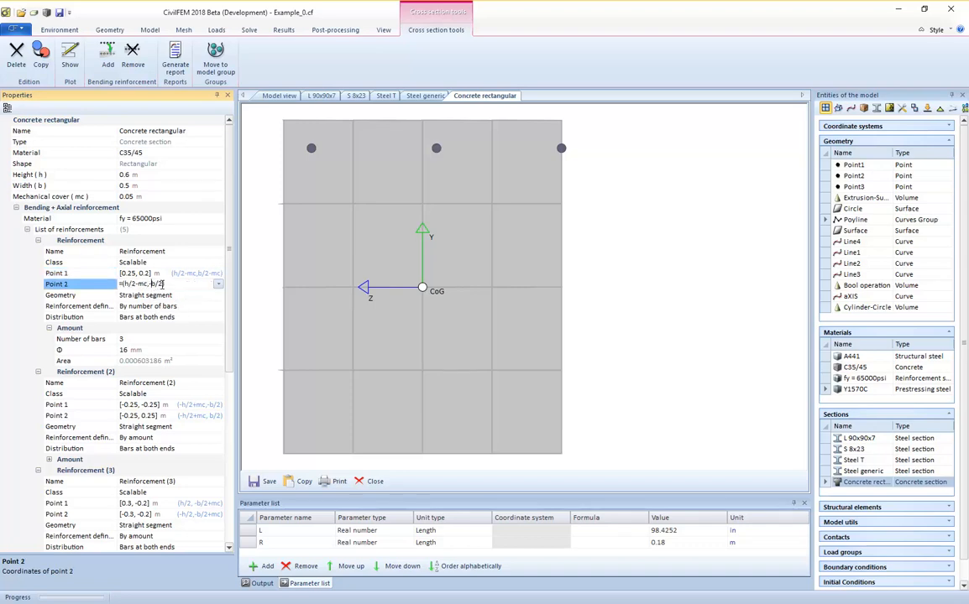
{"action": "type", "text": "+mc"}
{"action": "key", "text": "Return"}
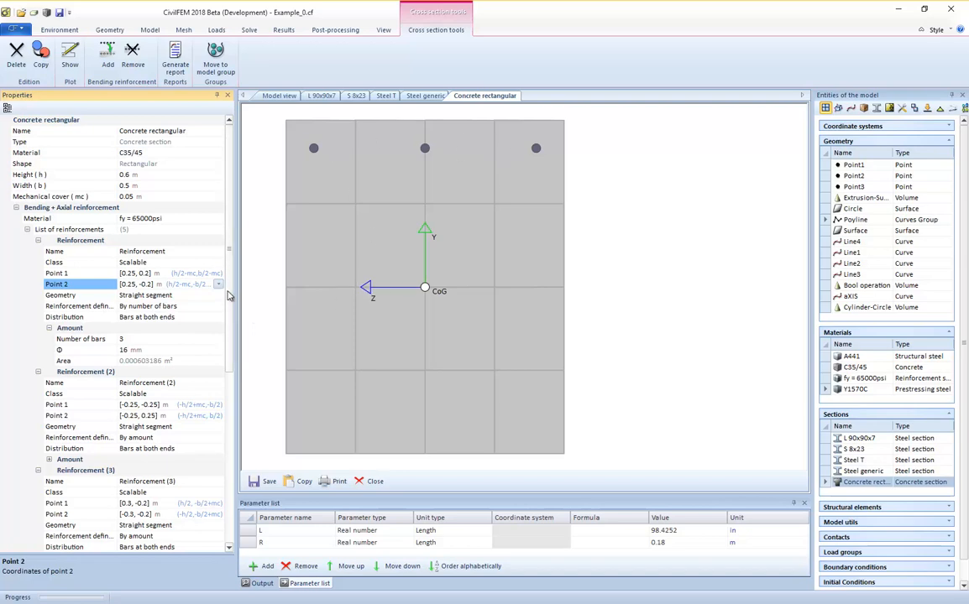
Step: Rename the first bending reinforcement as Top Rebar
{"action": "left_click_drag", "start_coordinate": [229, 296], "coordinate": [246, 360]}
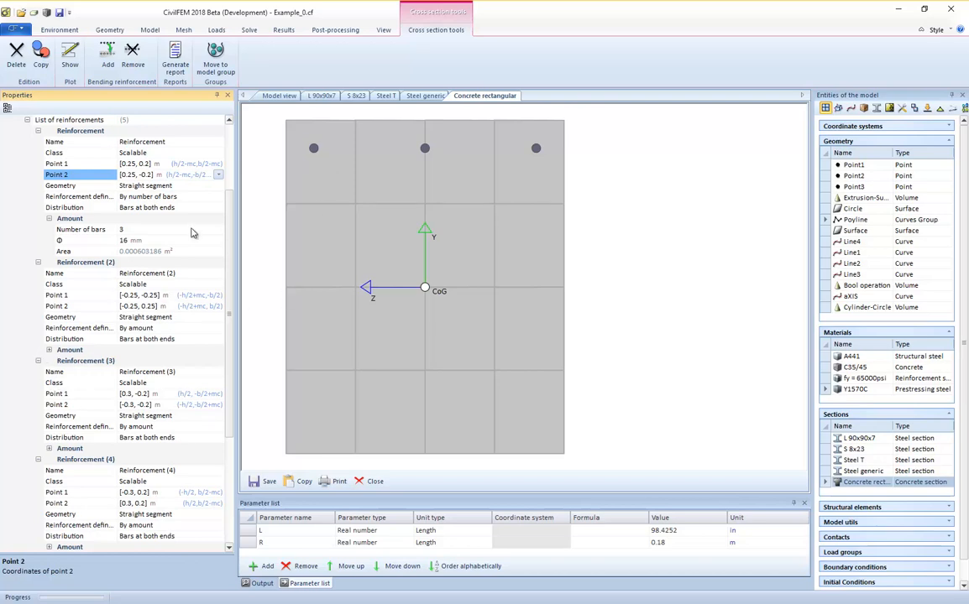
{"action": "scroll", "coordinate": [173, 210], "scroll_direction": "up", "scroll_amount": 1}
{"action": "left_click", "coordinate": [176, 175]}
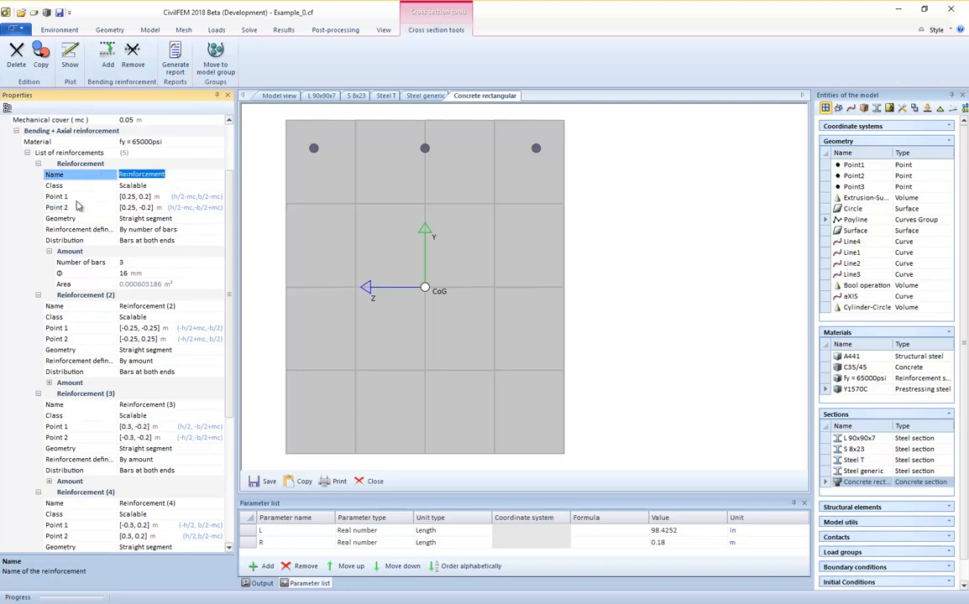
{"action": "type", "text": "Top Rebar"}
{"action": "key", "text": "Return"}
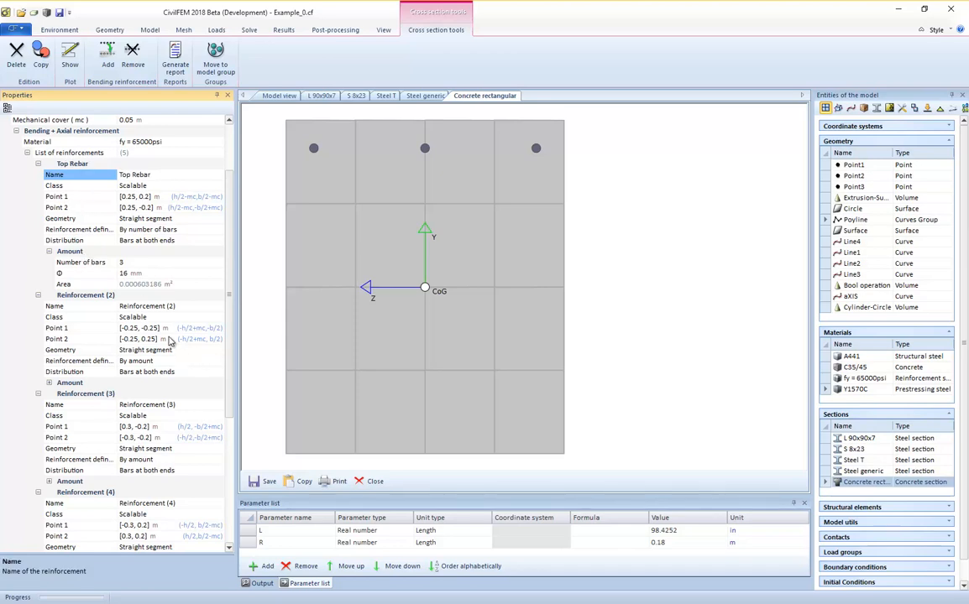
Step: Define Reinforcement (2) by number of bars, with 6 bars of 16 mm diameter
{"action": "double_click", "coordinate": [70, 382]}
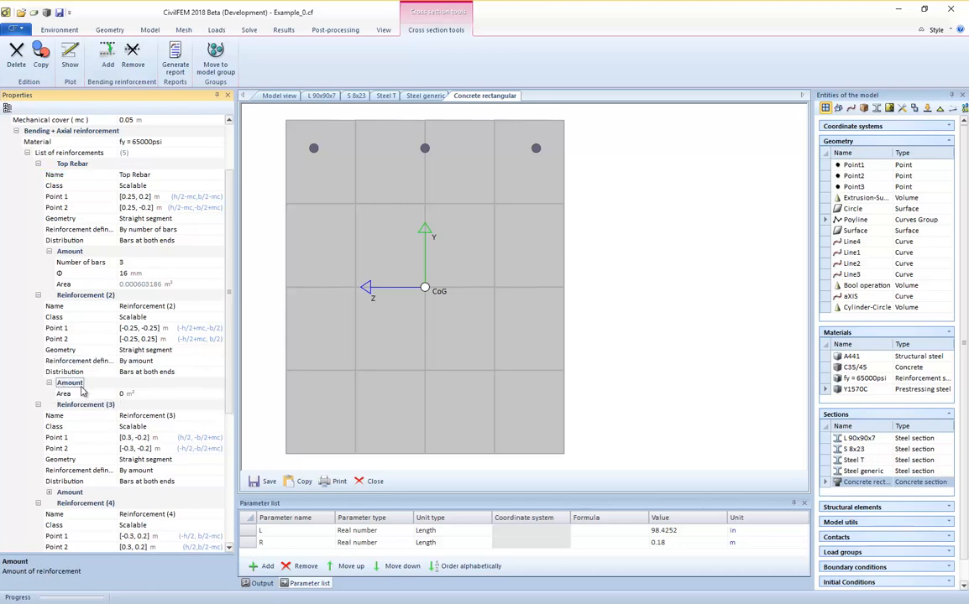
{"action": "left_click", "coordinate": [162, 361]}
{"action": "left_click", "coordinate": [161, 361]}
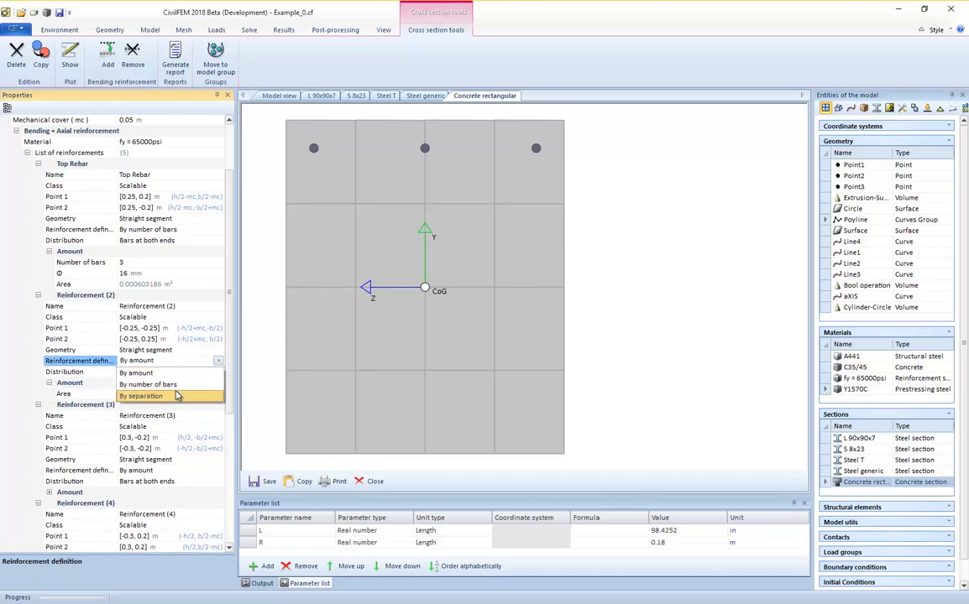
{"action": "left_click", "coordinate": [172, 384]}
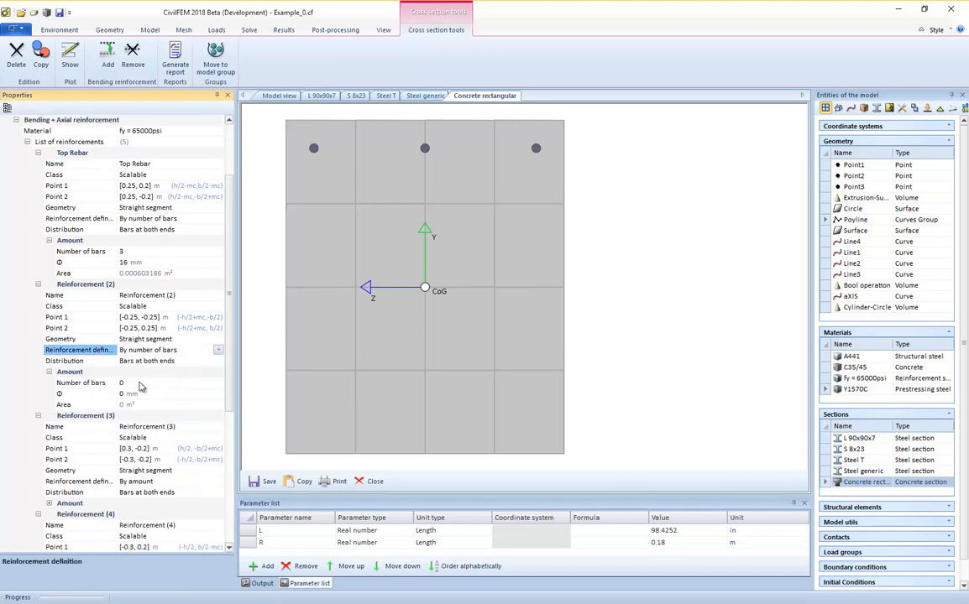
{"action": "left_click", "coordinate": [102, 384]}
{"action": "type", "text": "6"}
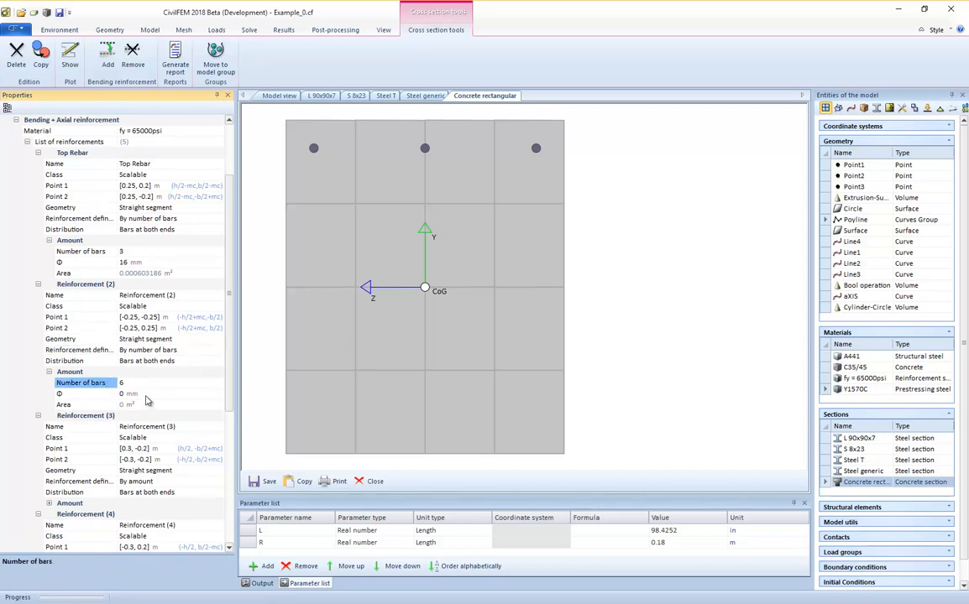
{"action": "left_click", "coordinate": [100, 393]}
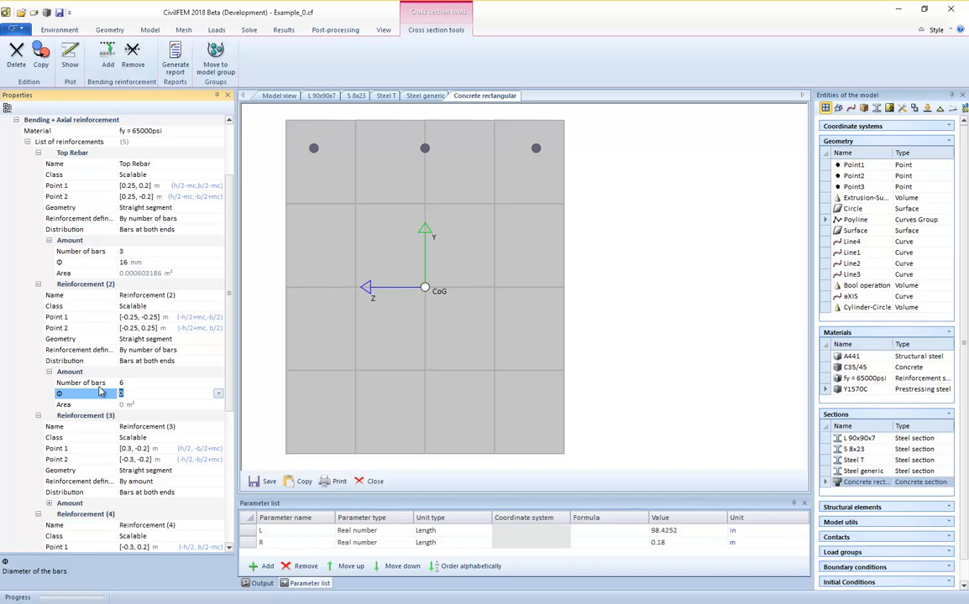
{"action": "type", "text": "16"}
{"action": "key", "text": "Return"}
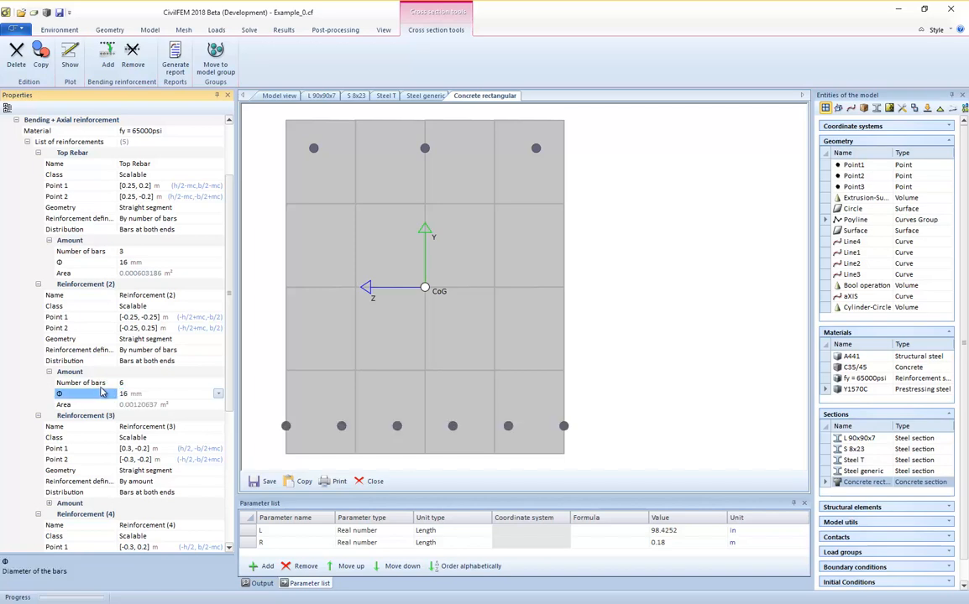
Step: Set Reinforcement (2)'s point 1 to (-h/2+mc, -b/2-mc) and point 2 to (-h/2+mc, b/2+mc)
{"action": "left_click", "coordinate": [162, 319]}
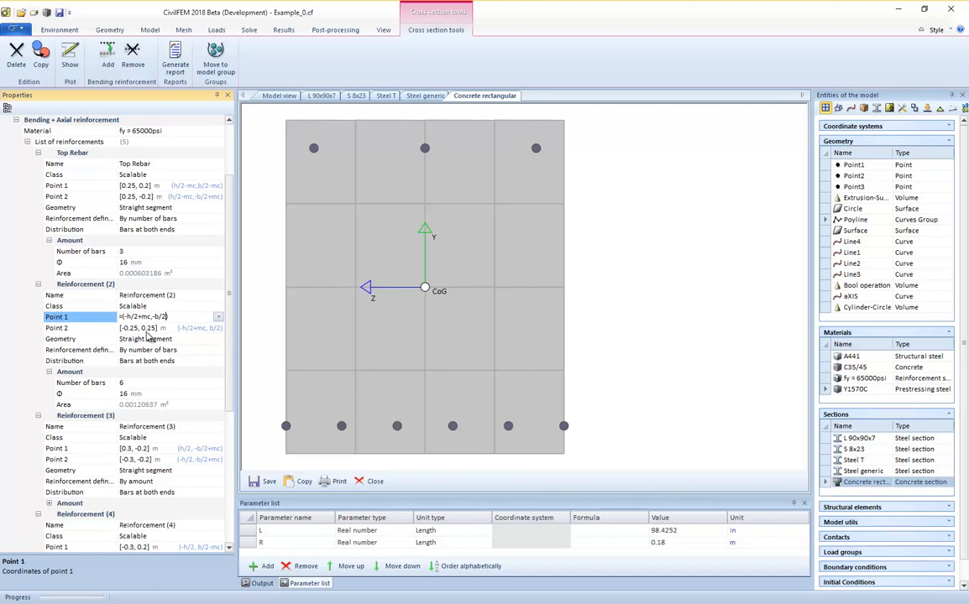
{"action": "type", "text": "-h/2+mc"}
{"action": "key", "text": "Return"}
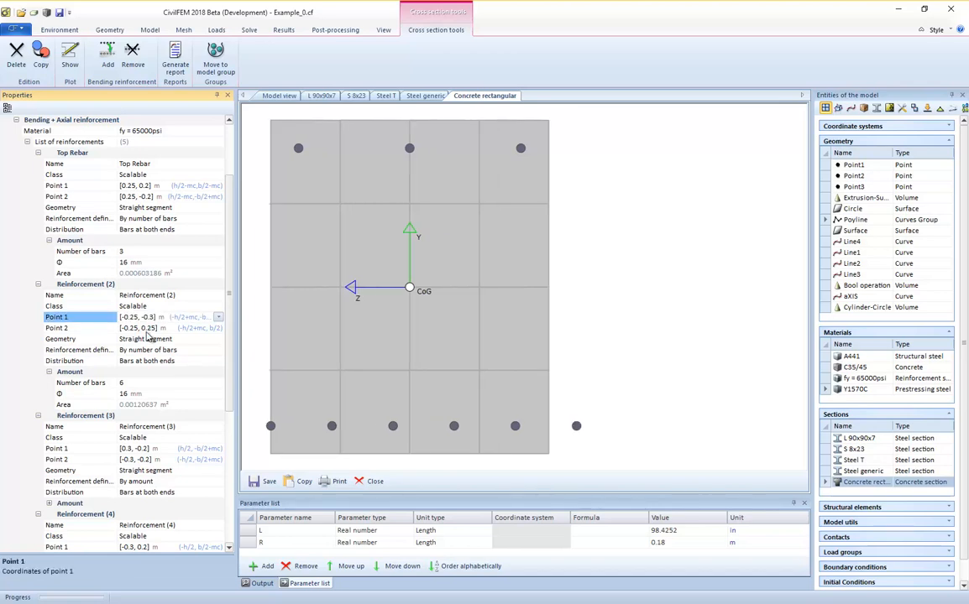
{"action": "left_click", "coordinate": [155, 327]}
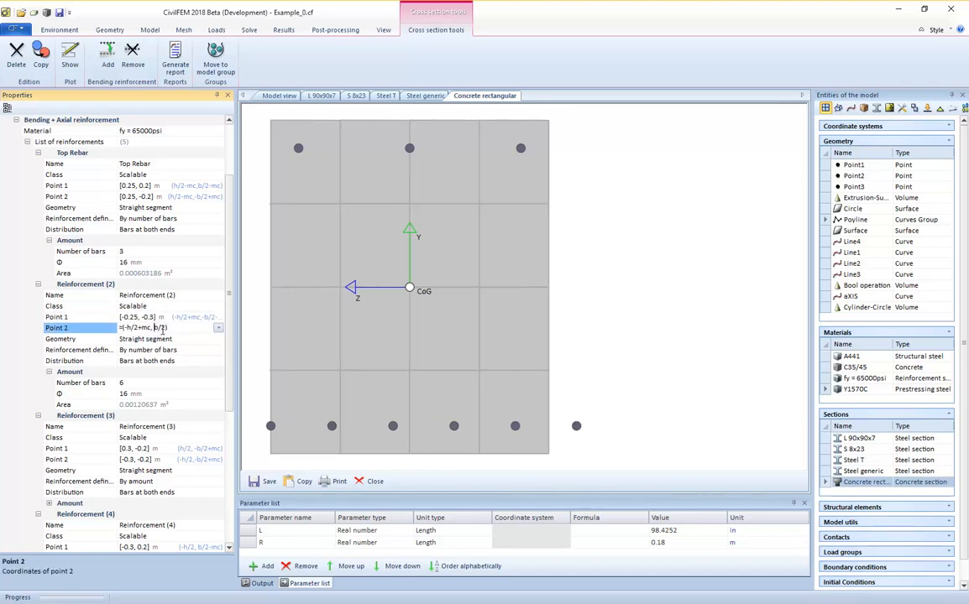
{"action": "type", "text": "+mc"}
{"action": "key", "text": "Return"}
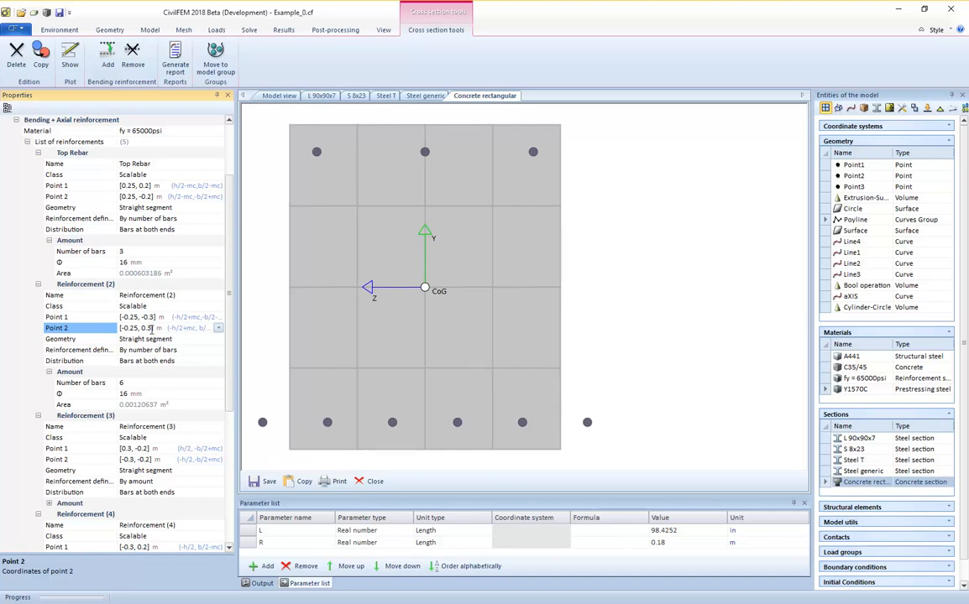
Step: Correct Reinforcement (2)'s point 1 to (-h/2+mc, -b/2+mc)
{"action": "left_click", "coordinate": [152, 317]}
{"action": "key", "text": "BackSpace"}
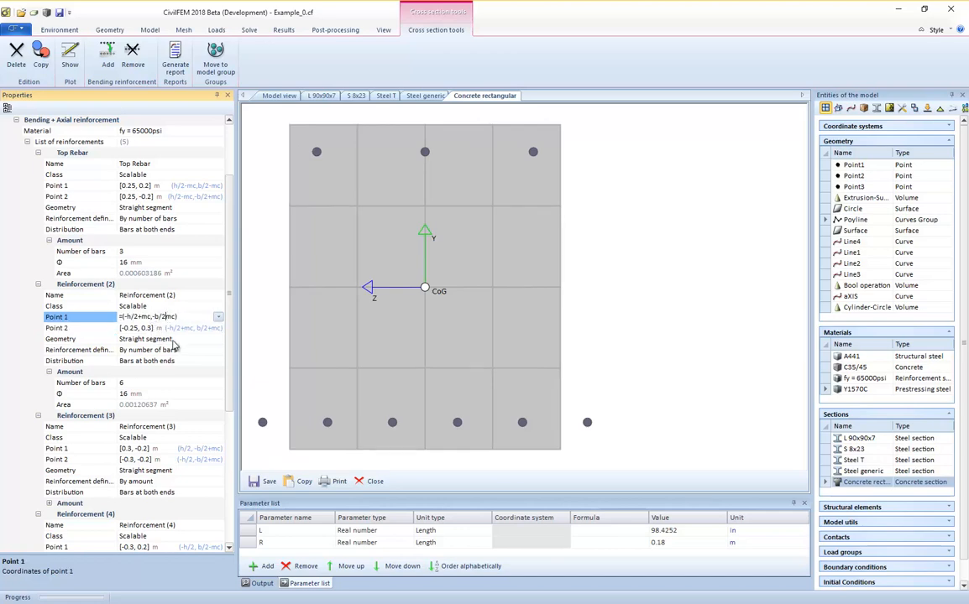
{"action": "key", "text": "Return"}
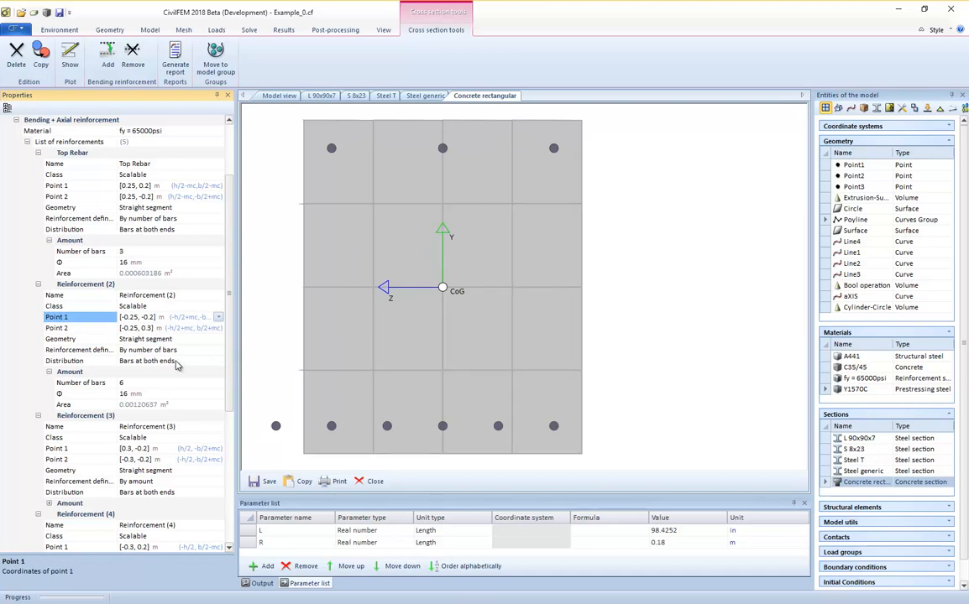
Step: Correct Reinforcement (2)'s point 2 to (-h/2+mc, b/2-mc)
{"action": "left_click", "coordinate": [156, 328]}
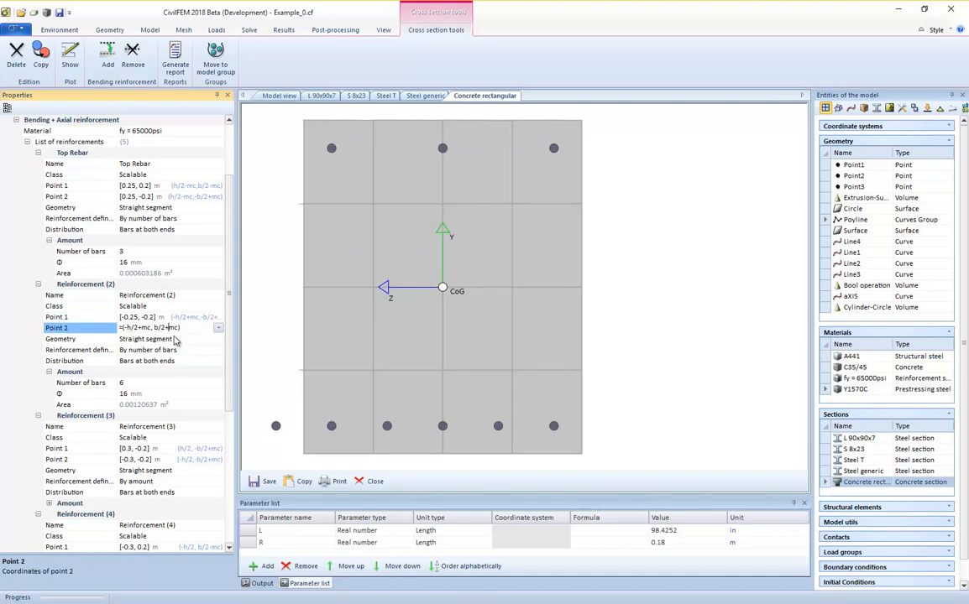
{"action": "key", "text": "BackSpace"}
{"action": "key", "text": "Return"}
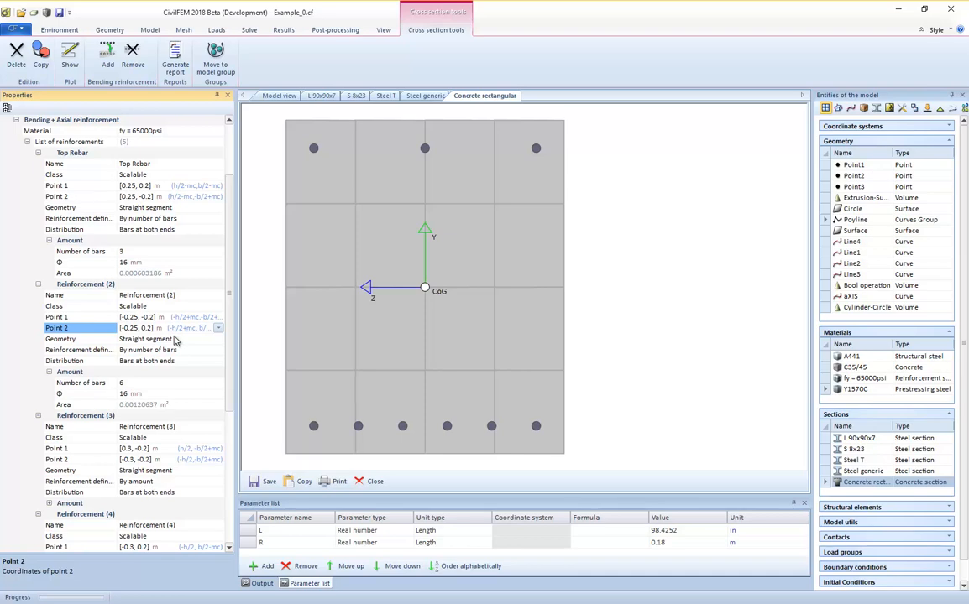
Step: Define Reinforcement (2) by amount, with an area of 0.0015 m²
{"action": "key", "text": "Down"}
{"action": "key", "text": "Down"}
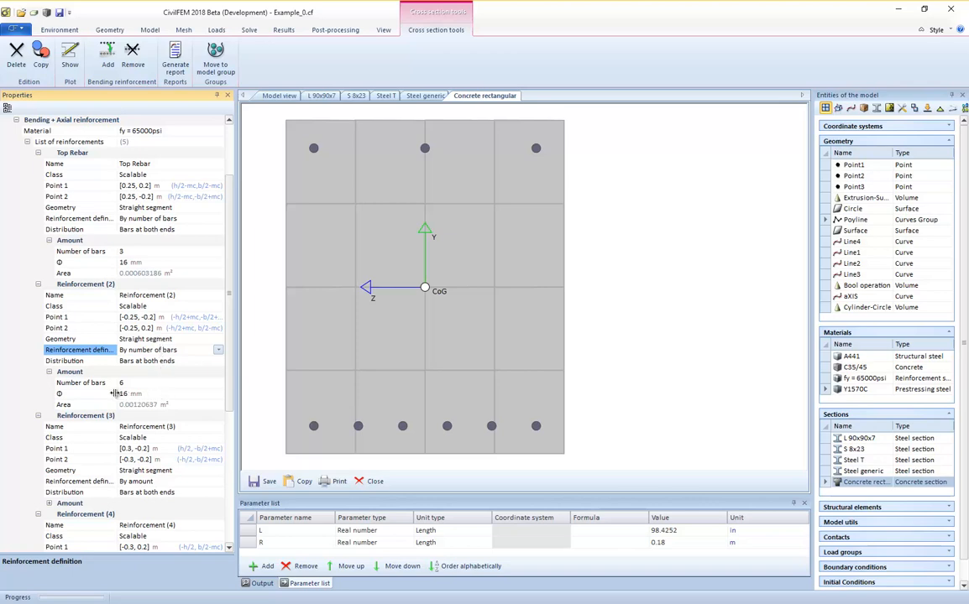
{"action": "left_click", "coordinate": [219, 351]}
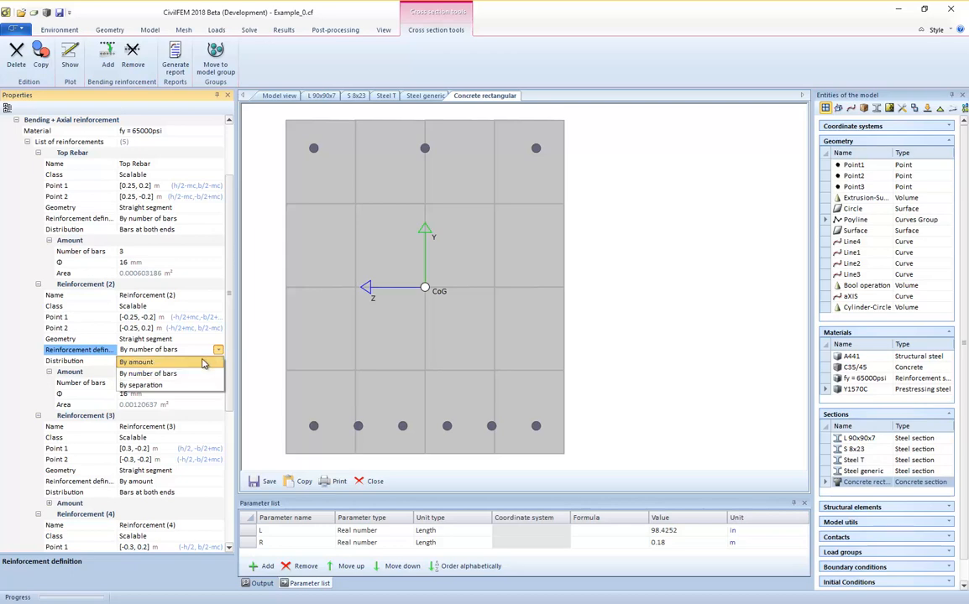
{"action": "left_click", "coordinate": [201, 362]}
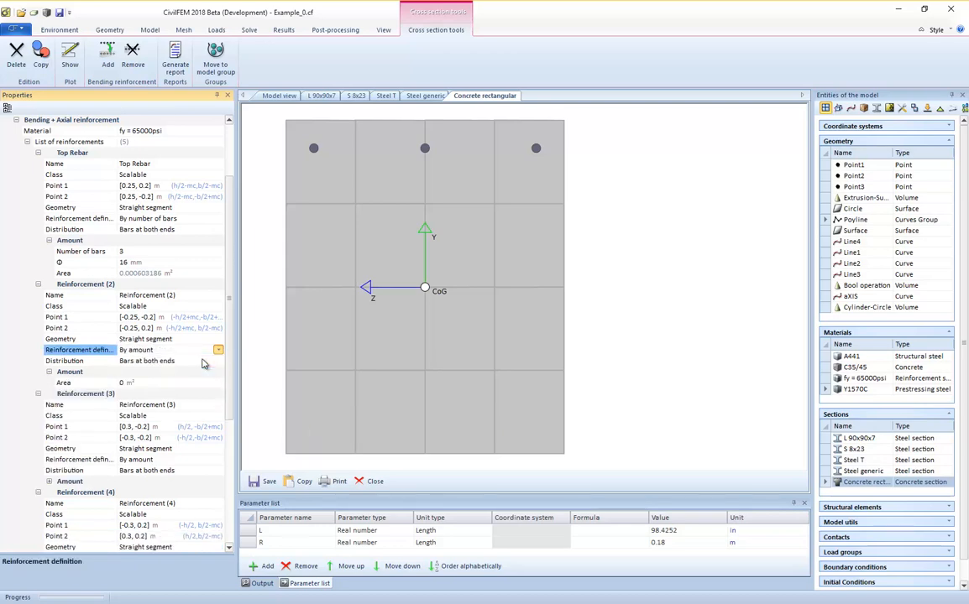
{"action": "left_click", "coordinate": [92, 384]}
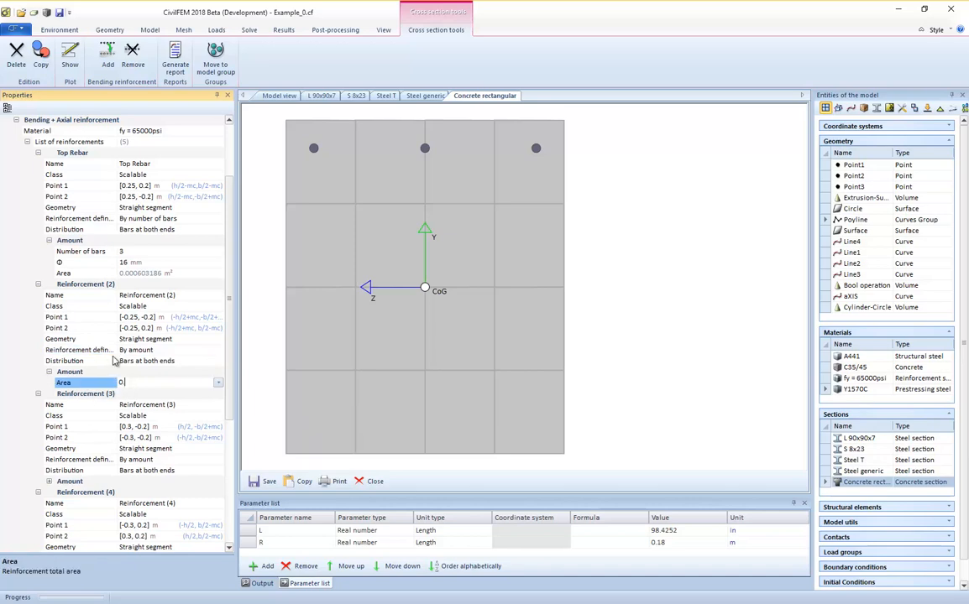
{"action": "type", "text": "0.0015"}
{"action": "key", "text": "Return"}
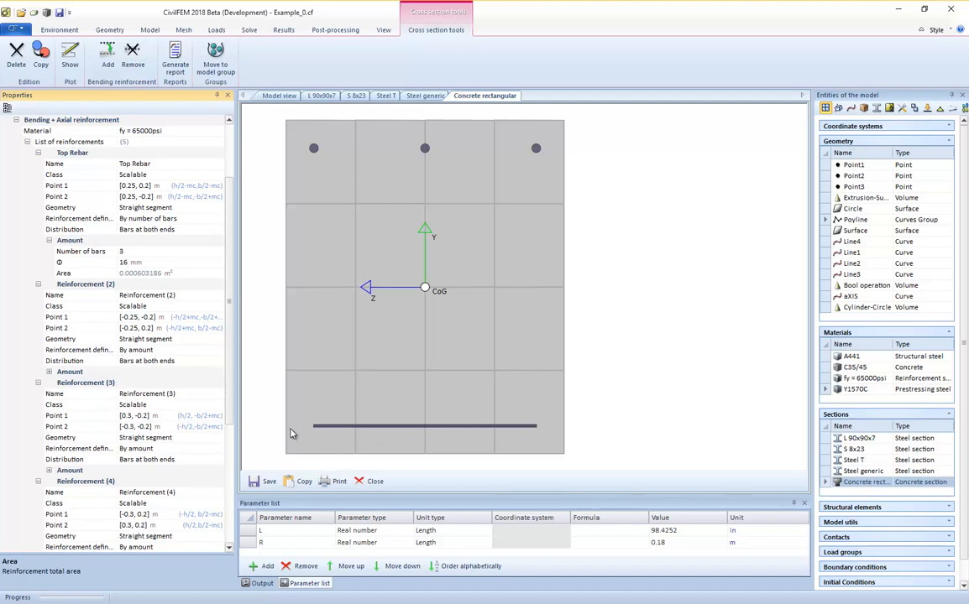
Step: Switch the unit of Reinforcement (2)'s area to in²
{"action": "left_click", "coordinate": [48, 372]}
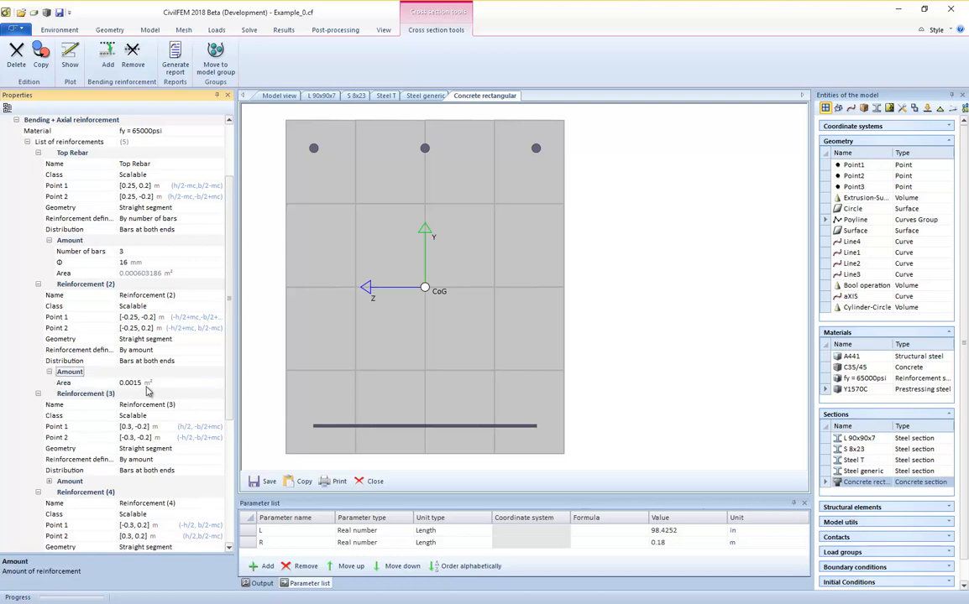
{"action": "left_click", "coordinate": [218, 382]}
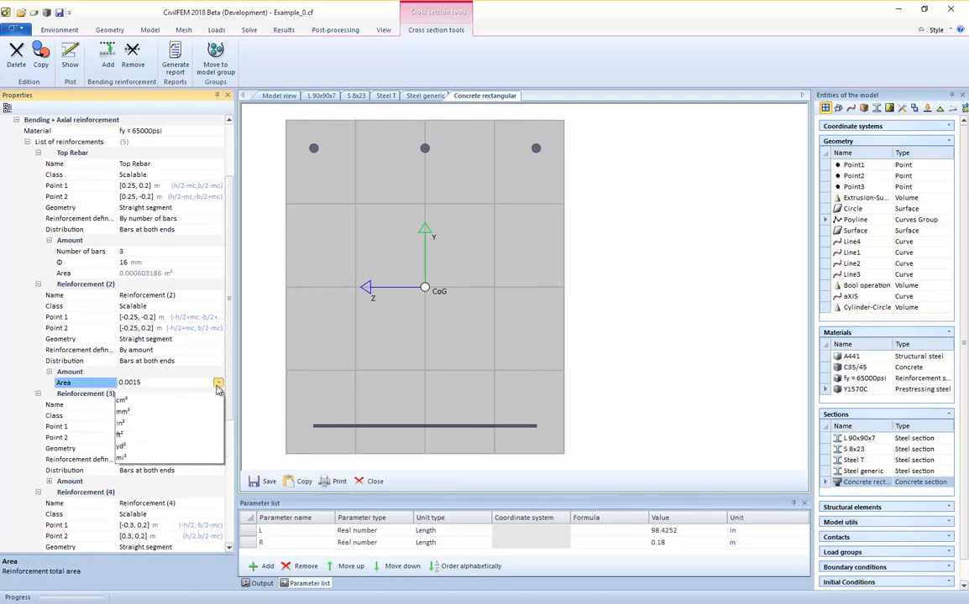
{"action": "left_click", "coordinate": [195, 478]}
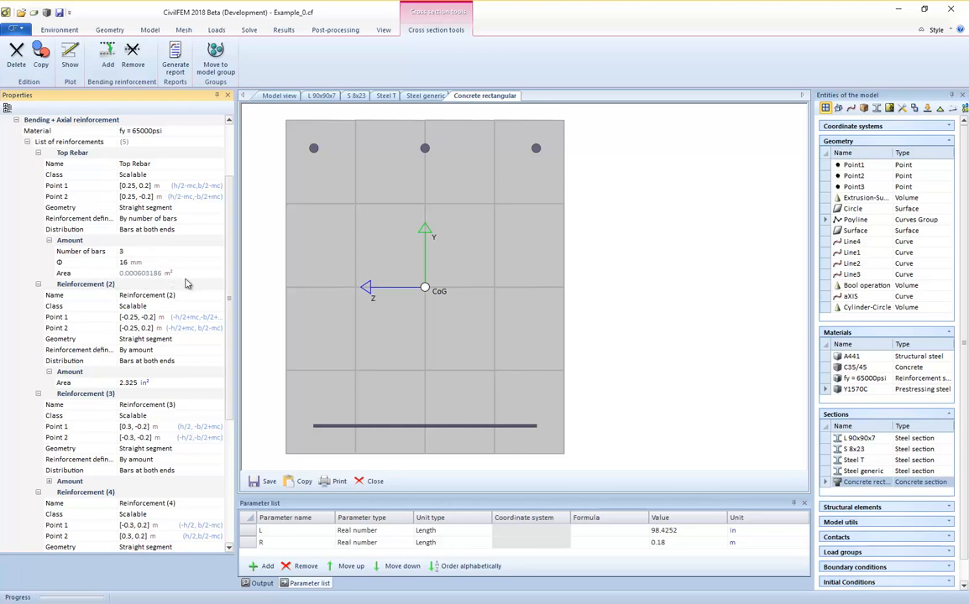
Step: Review the remaining bending reinforcements of the rectangular section, including the amount of Reinforcement (3)
{"action": "scroll", "coordinate": [187, 284], "scroll_direction": "down", "scroll_amount": 2}
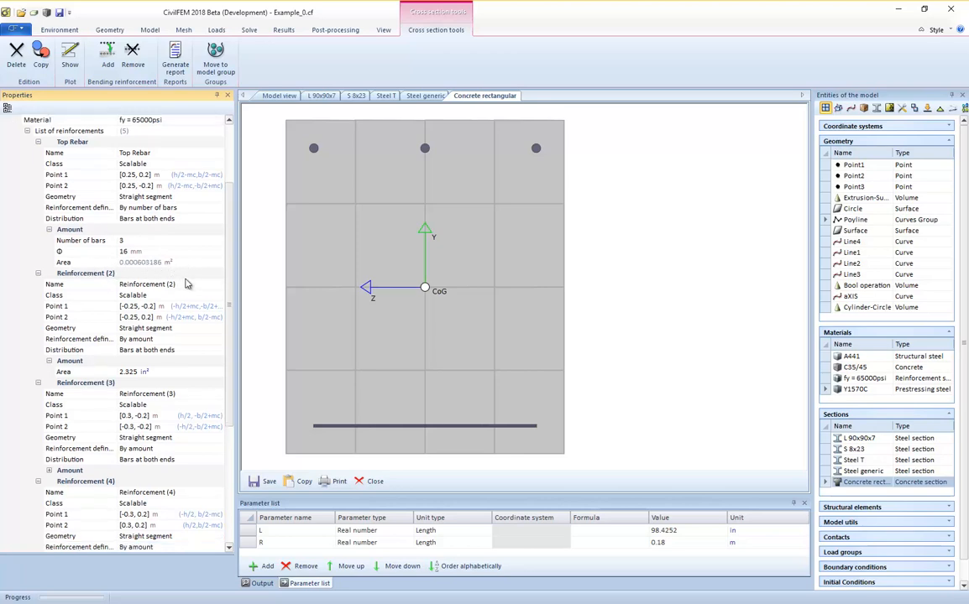
{"action": "scroll", "coordinate": [186, 283], "scroll_direction": "down", "scroll_amount": 2}
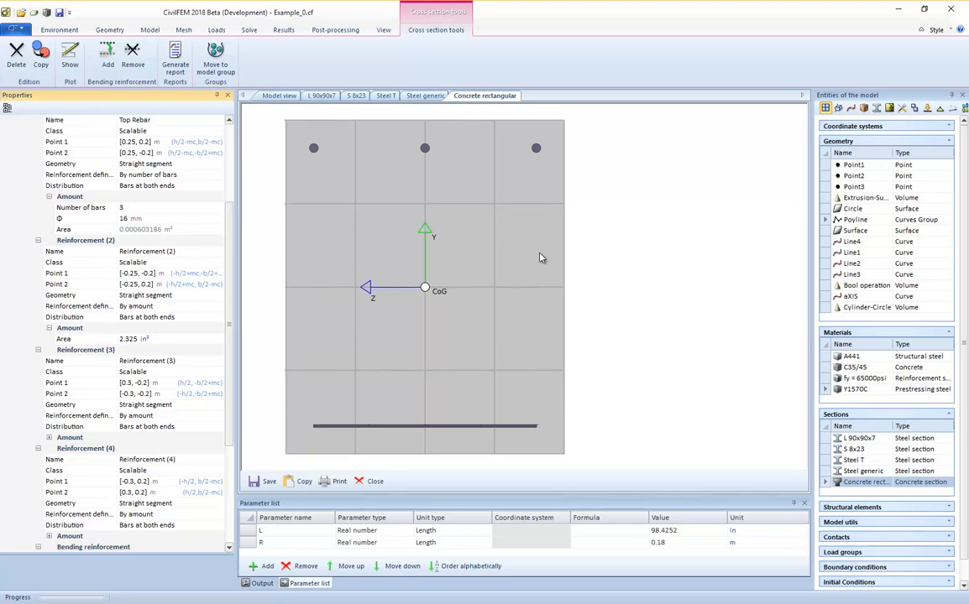
{"action": "left_click", "coordinate": [49, 437]}
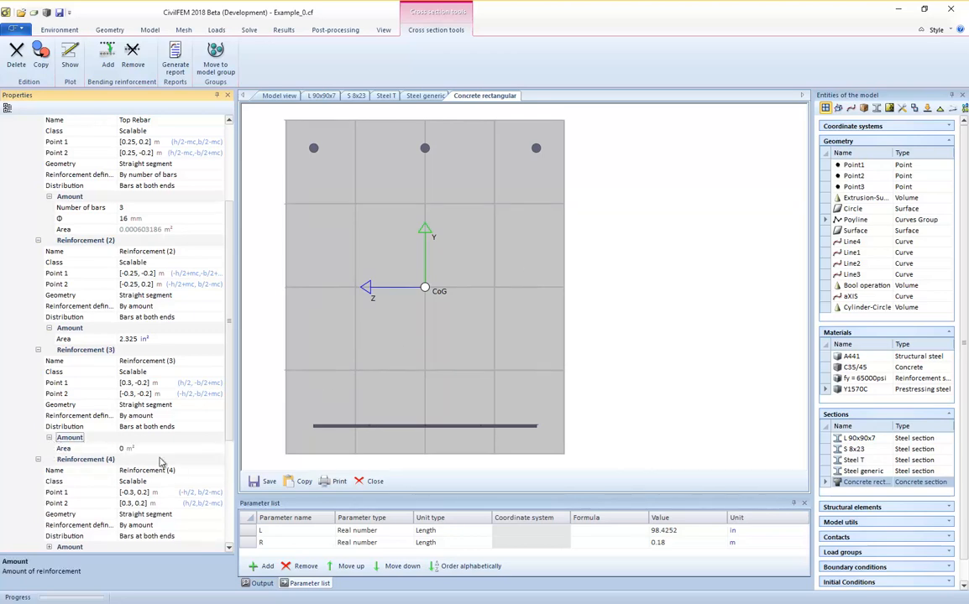
{"action": "scroll", "coordinate": [141, 462], "scroll_direction": "down", "scroll_amount": 1}
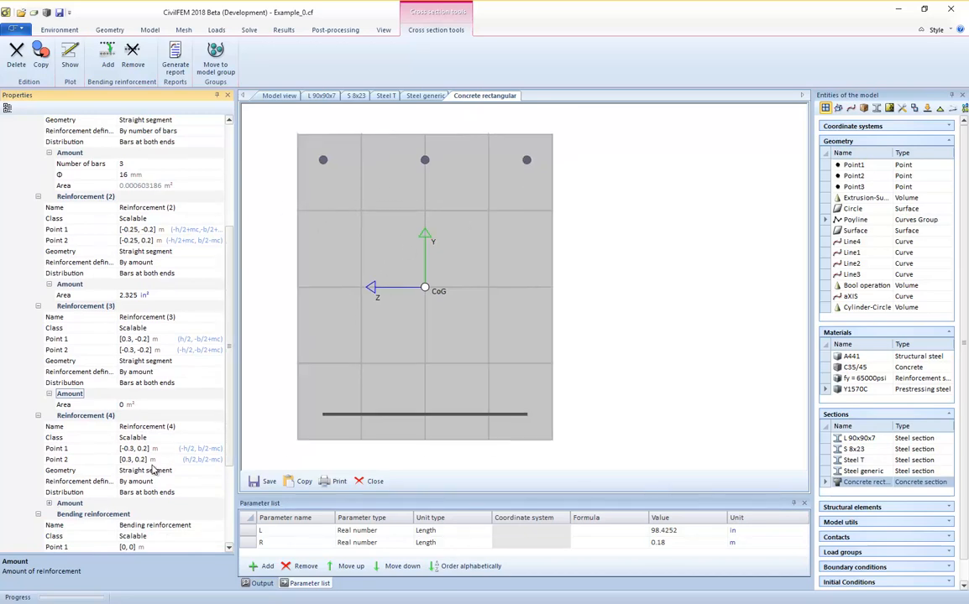
{"action": "scroll", "coordinate": [154, 468], "scroll_direction": "up", "scroll_amount": 1}
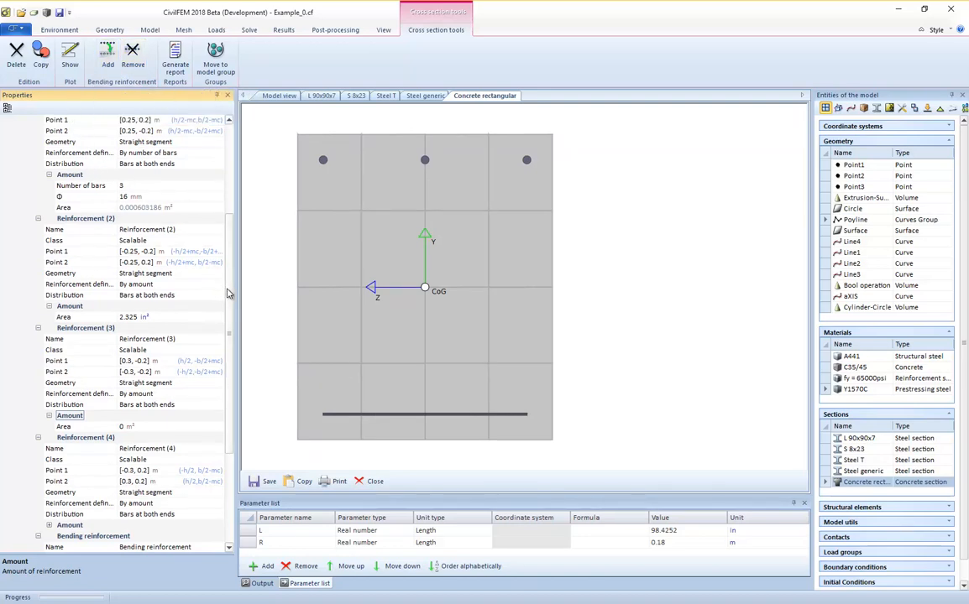
{"action": "scroll", "coordinate": [213, 215], "scroll_direction": "up", "scroll_amount": 7}
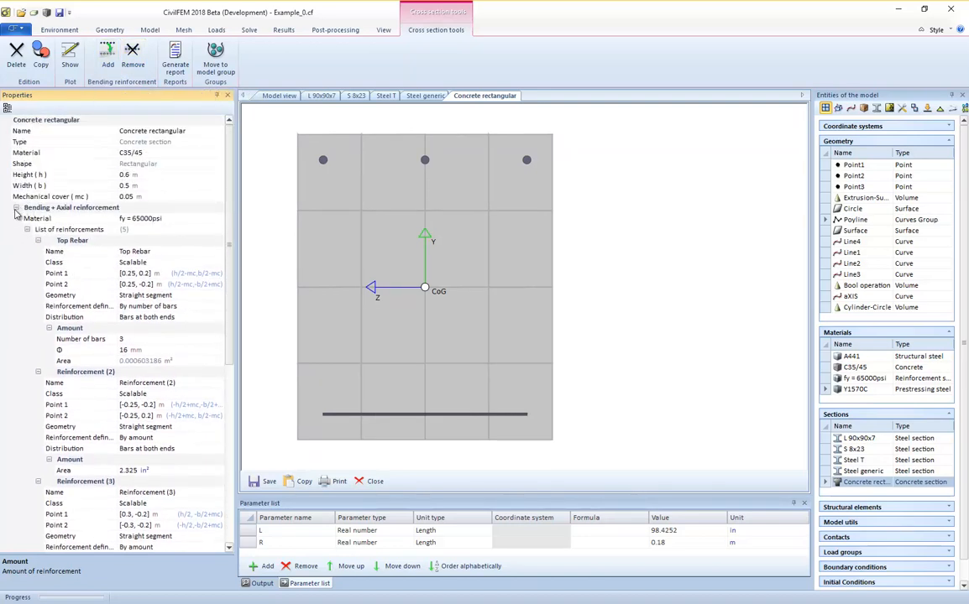
Step: Examine the rectangular section's shear reinforcement, including Transverse Y and Z and the available transverse definition methods
{"action": "left_click", "coordinate": [15, 207]}
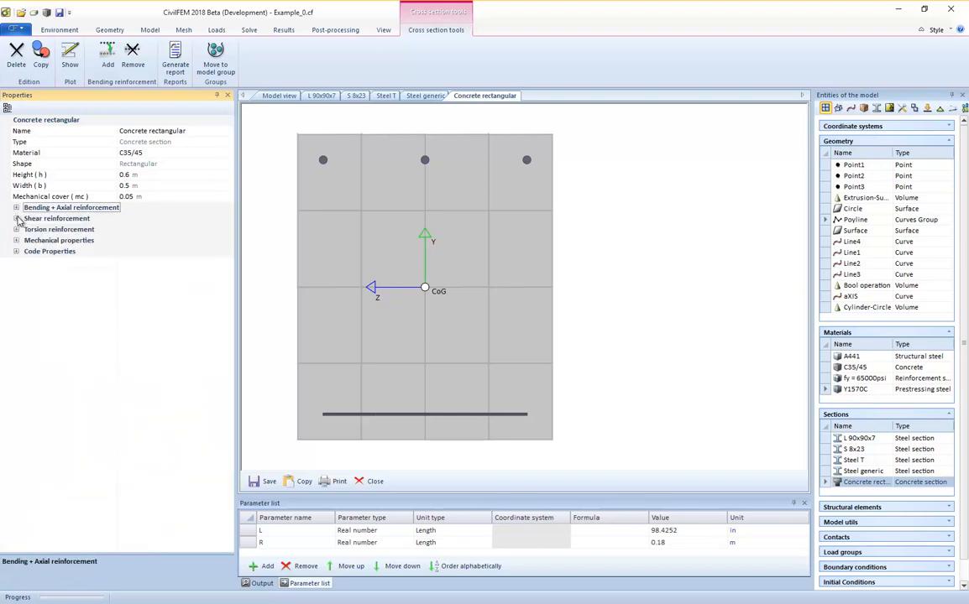
{"action": "left_click", "coordinate": [16, 218]}
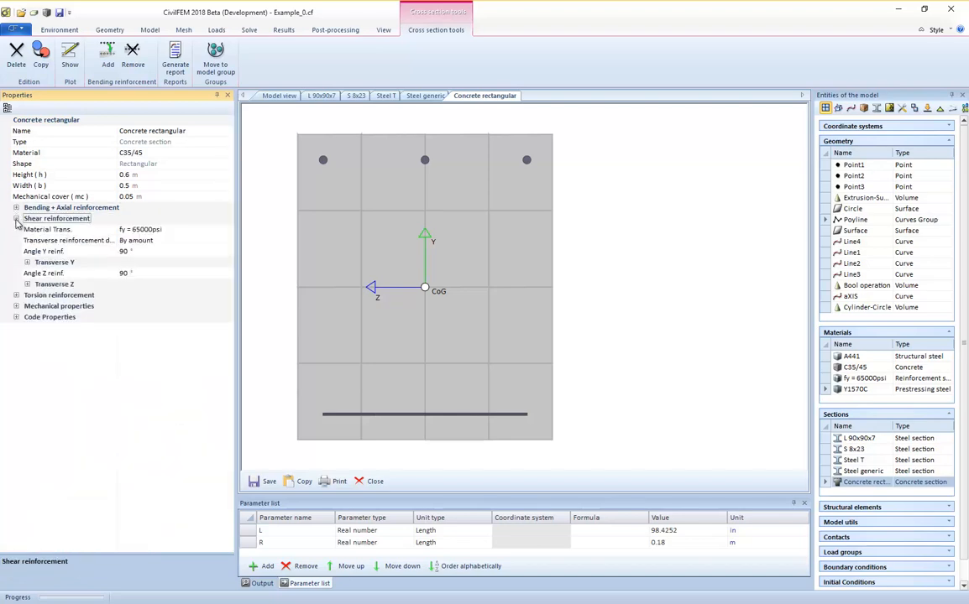
{"action": "left_click", "coordinate": [27, 262]}
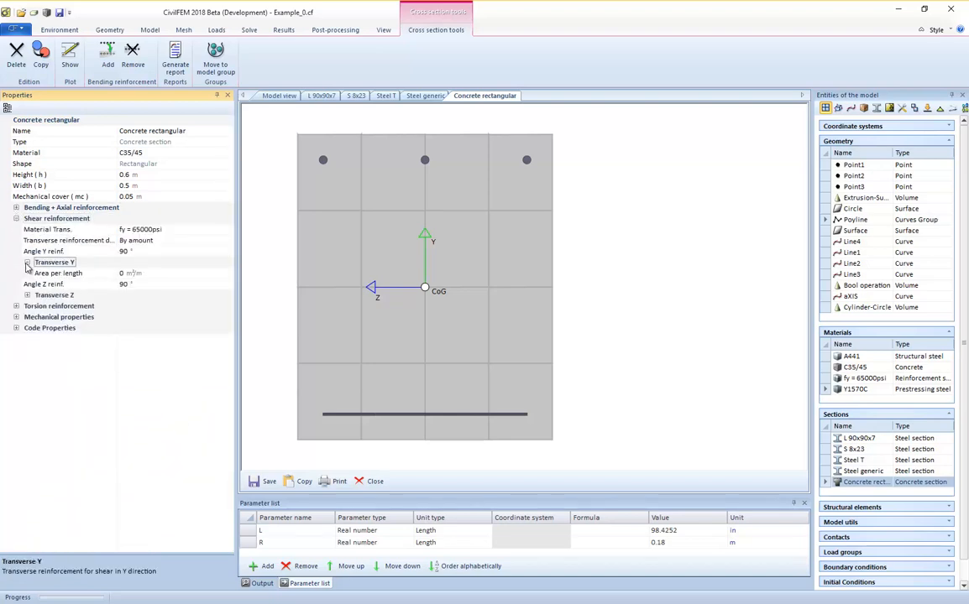
{"action": "left_click", "coordinate": [27, 295]}
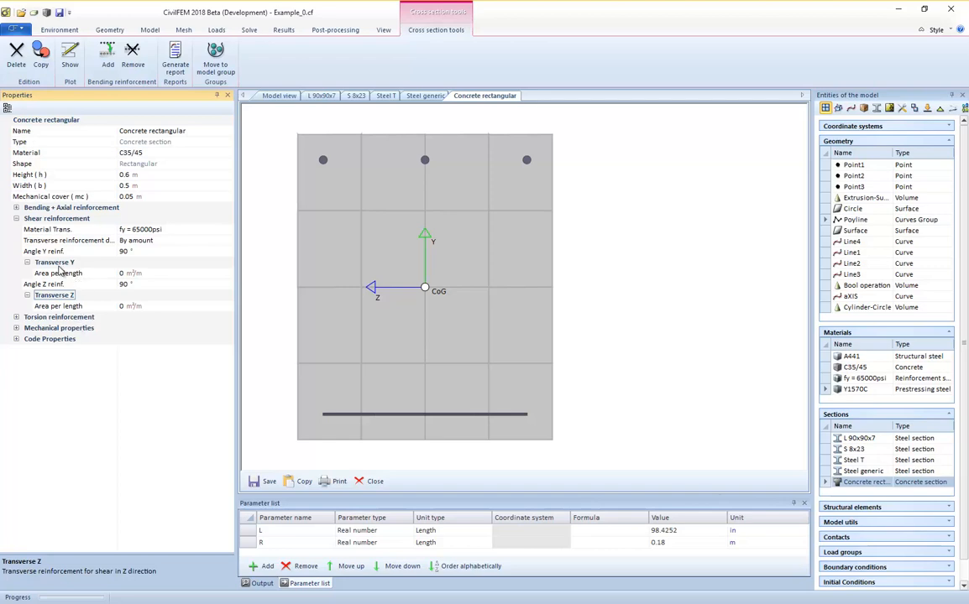
{"action": "left_click", "coordinate": [159, 241]}
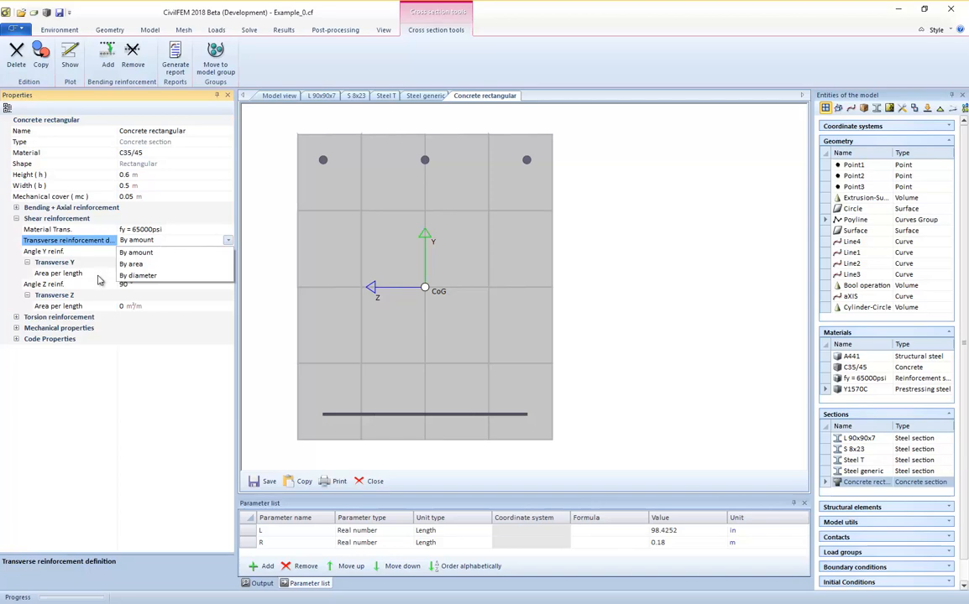
Step: Examine the torsion reinforcement's longitudinal and transverse settings and the available longitudinal definition methods
{"action": "left_click", "coordinate": [17, 319]}
{"action": "left_click", "coordinate": [16, 319]}
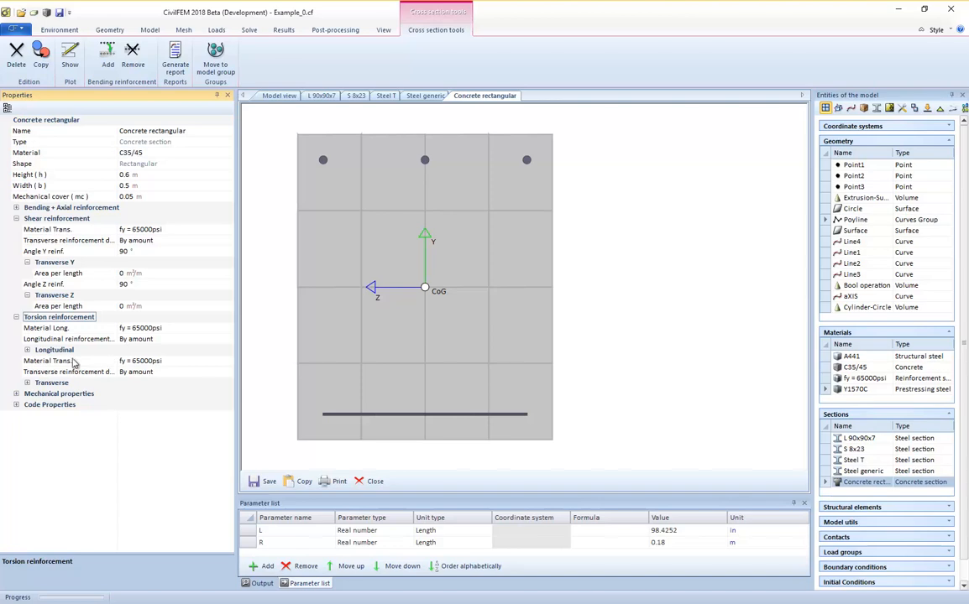
{"action": "left_click", "coordinate": [30, 381]}
{"action": "left_click", "coordinate": [28, 351]}
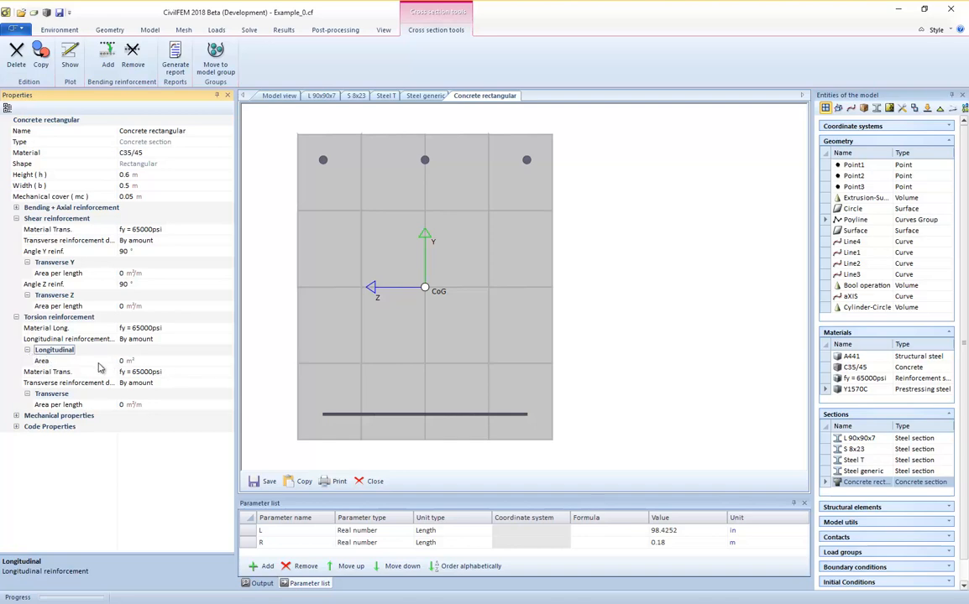
{"action": "left_click", "coordinate": [191, 337]}
{"action": "left_click", "coordinate": [188, 338]}
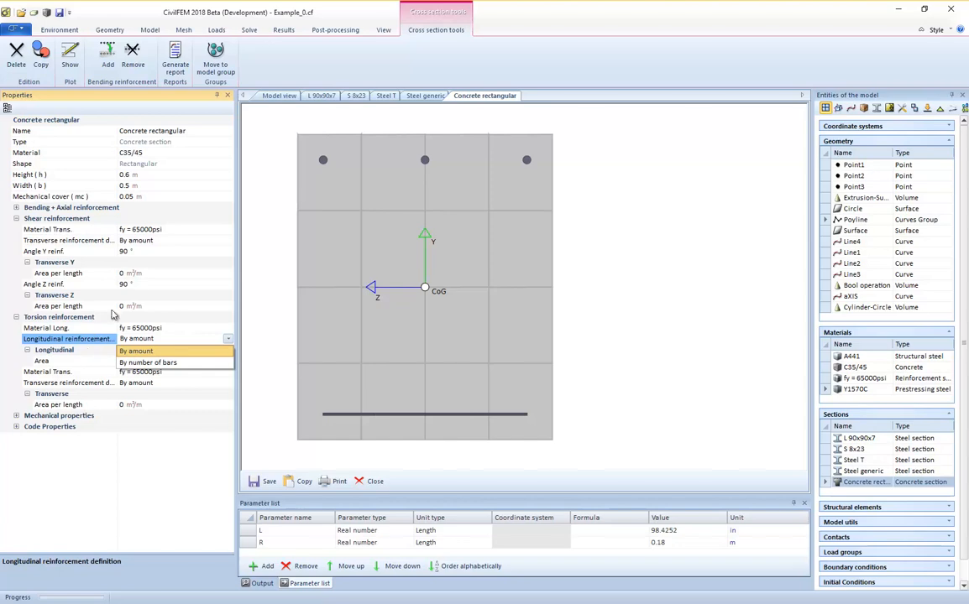
{"action": "left_click", "coordinate": [146, 511]}
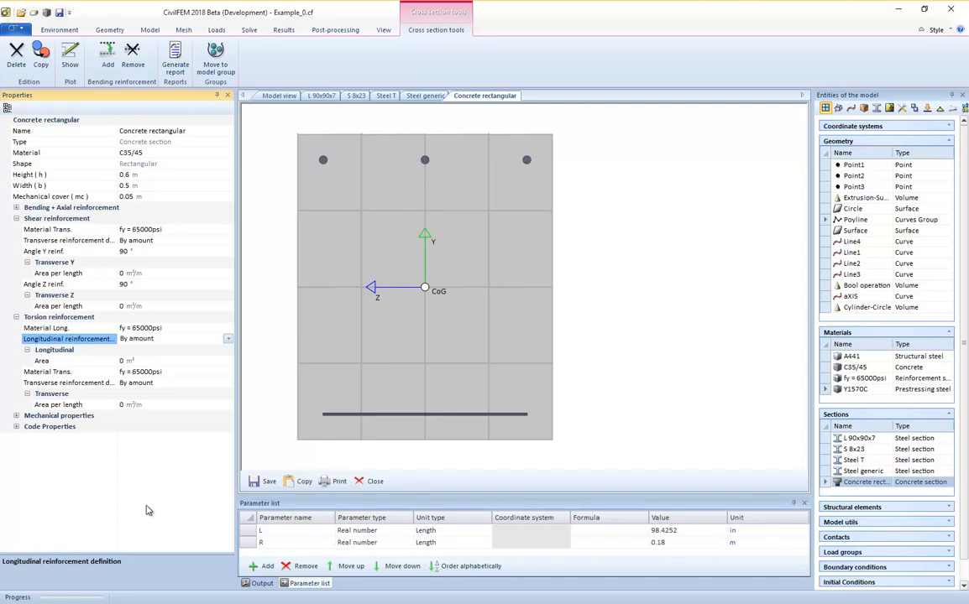
{"action": "left_click", "coordinate": [186, 519]}
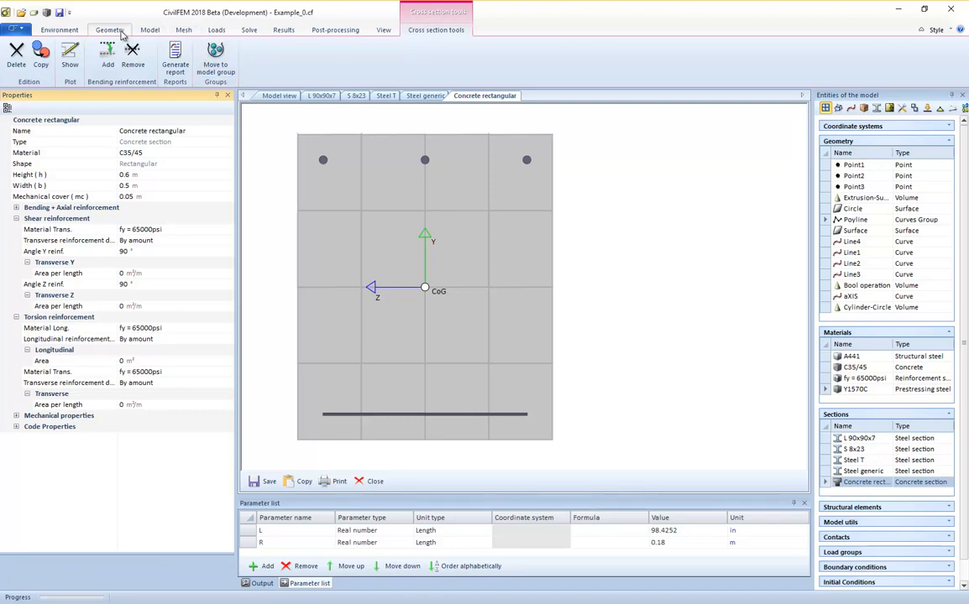
Step: Create a circular concrete cross section with an outer diameter of 0.4 m and plot it
{"action": "left_click", "coordinate": [148, 30]}
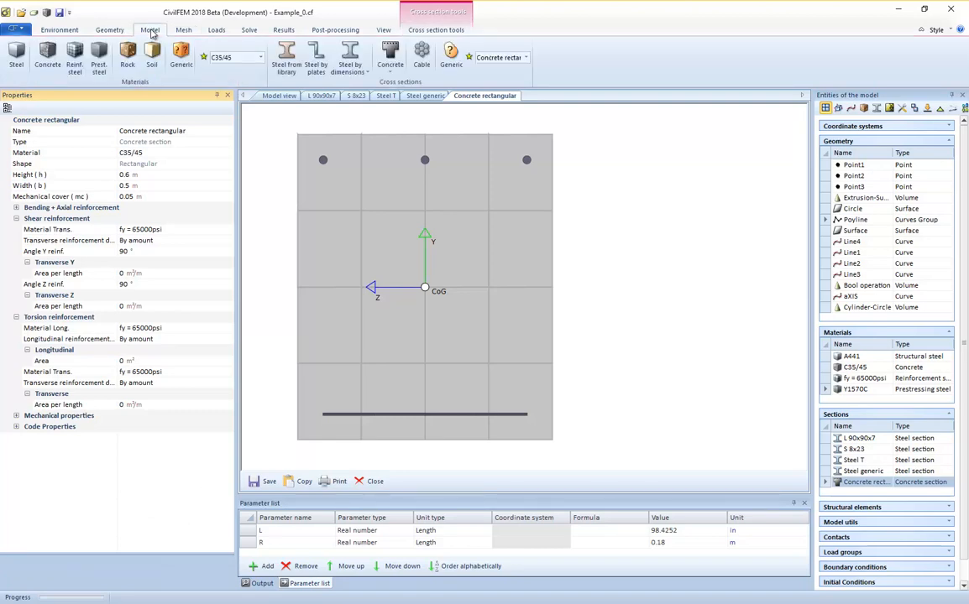
{"action": "left_click", "coordinate": [395, 71]}
{"action": "left_click", "coordinate": [404, 98]}
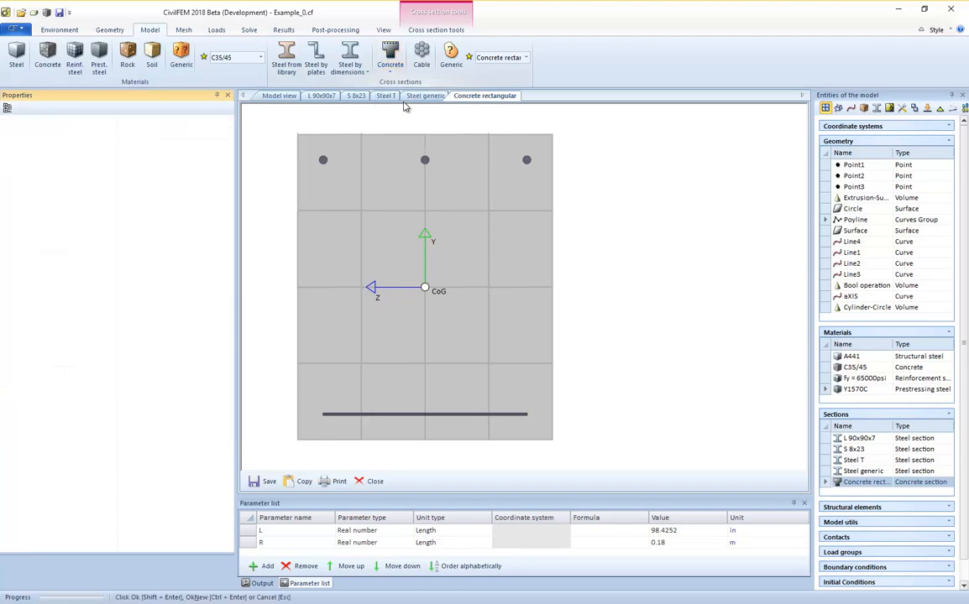
{"action": "left_click", "coordinate": [105, 154]}
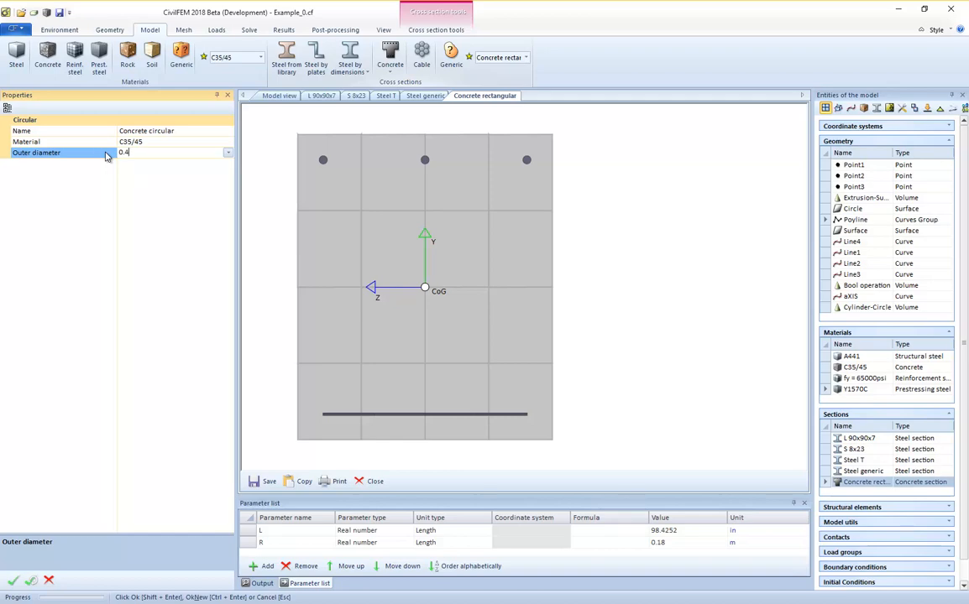
{"action": "key", "text": "Return"}
{"action": "left_click", "coordinate": [12, 581]}
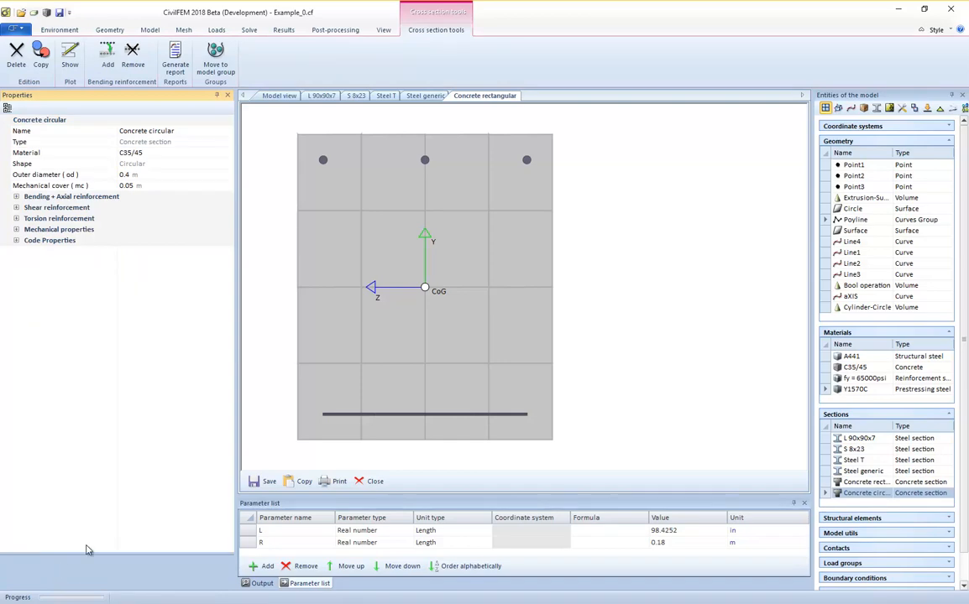
{"action": "left_click", "coordinate": [65, 59]}
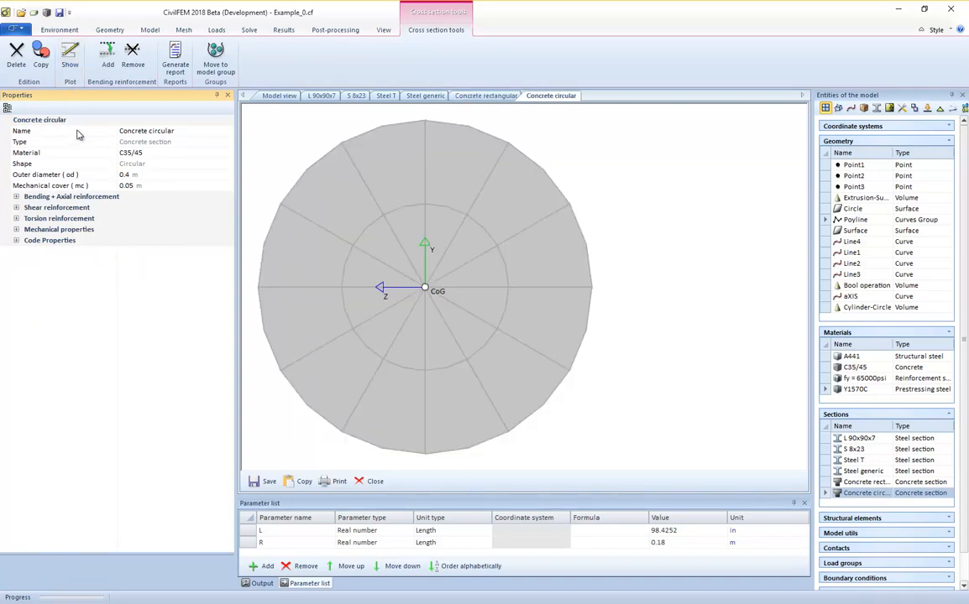
Step: Inspect the circular section's bending and axial reinforcement and the geometry options available for it
{"action": "left_click", "coordinate": [16, 197]}
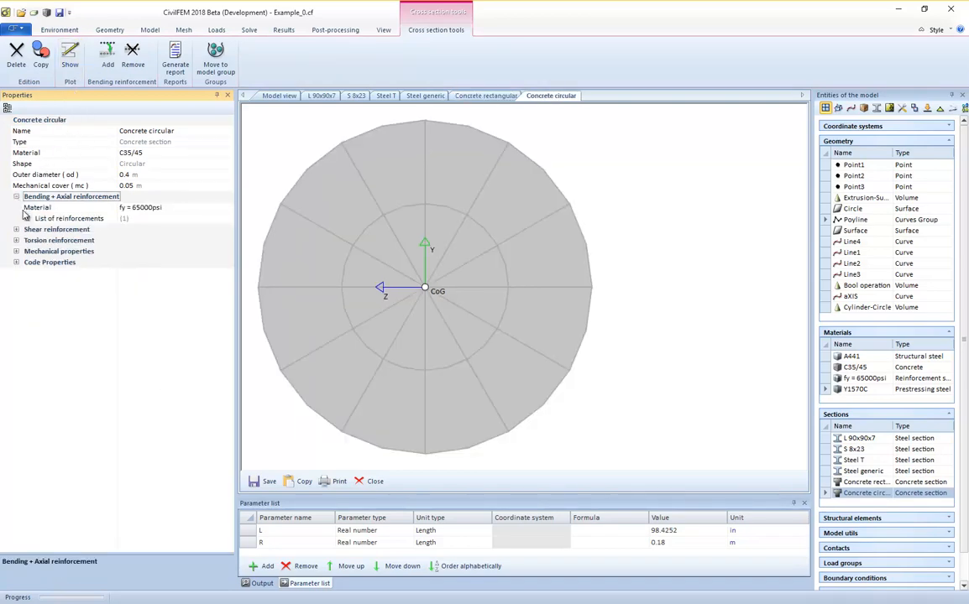
{"action": "left_click", "coordinate": [26, 217]}
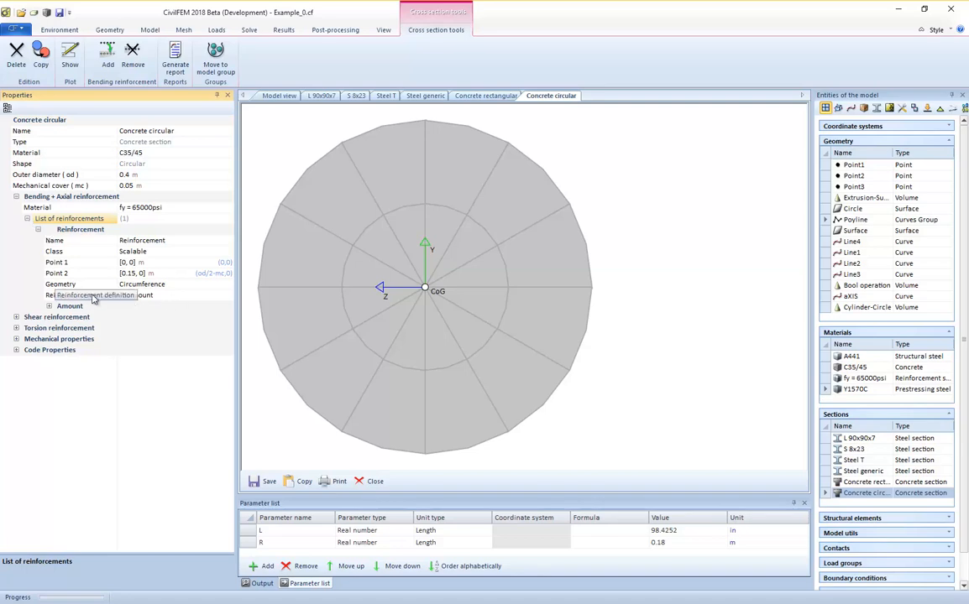
{"action": "left_click", "coordinate": [141, 283]}
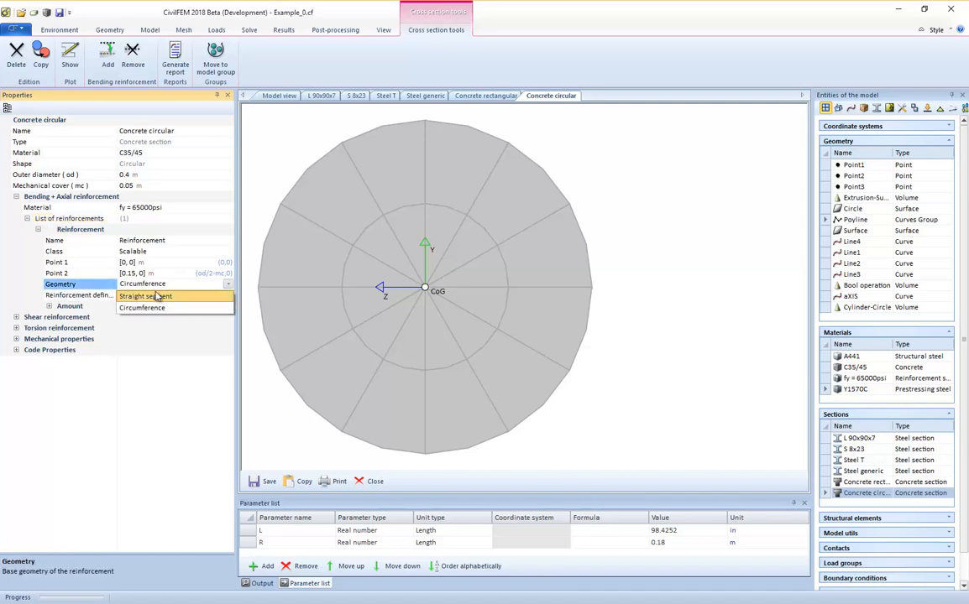
{"action": "left_click", "coordinate": [175, 286]}
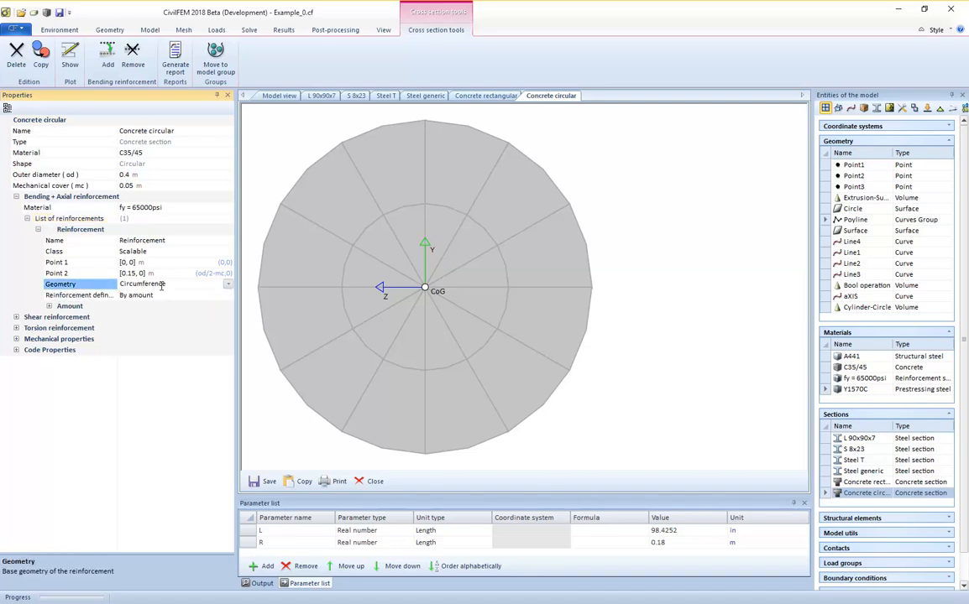
Step: Define the circular section's circumference reinforcement by number of bars, with 15 bars of 20 mm diameter
{"action": "left_click", "coordinate": [49, 306]}
{"action": "left_click", "coordinate": [138, 295]}
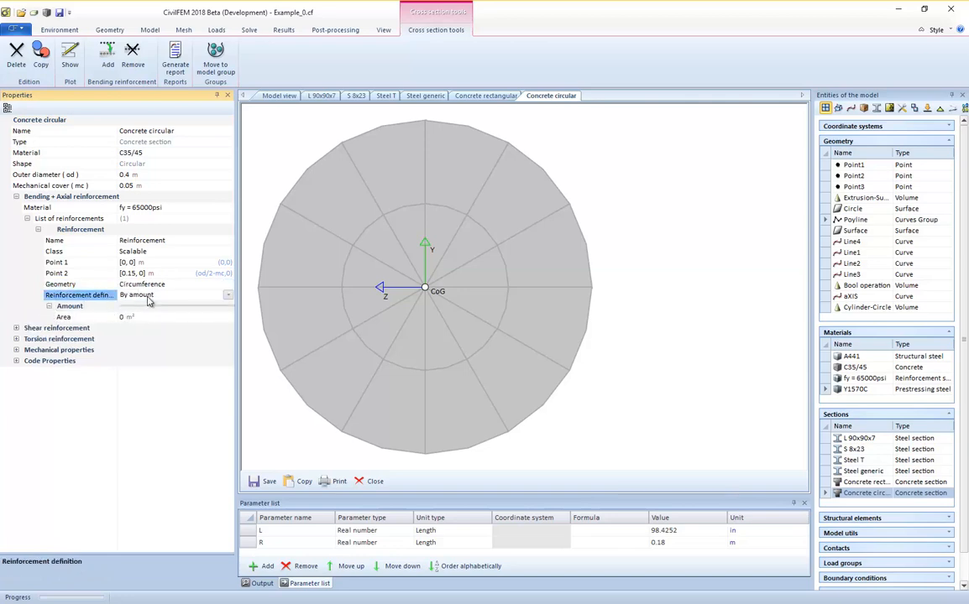
{"action": "left_click", "coordinate": [152, 320]}
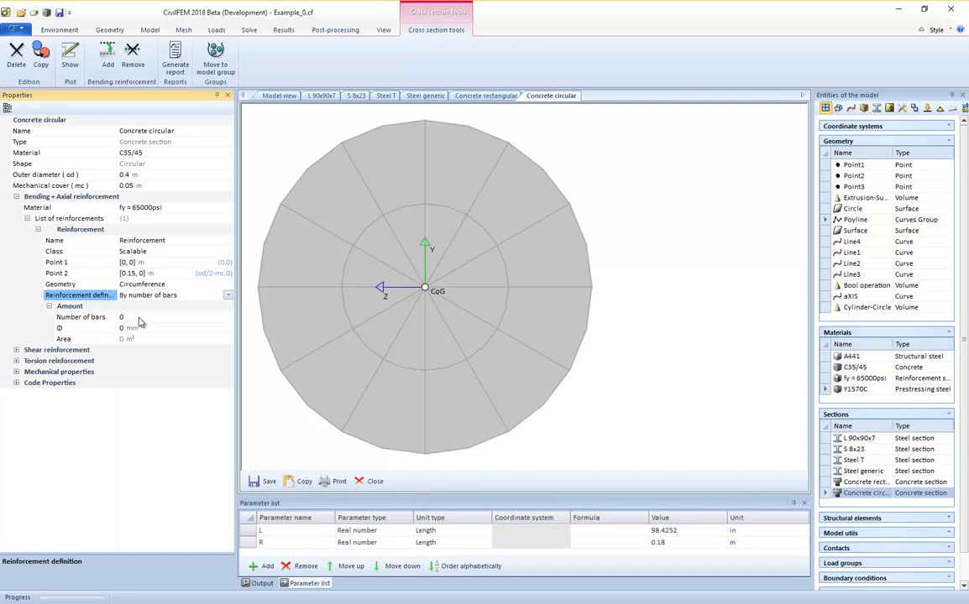
{"action": "left_click", "coordinate": [116, 320]}
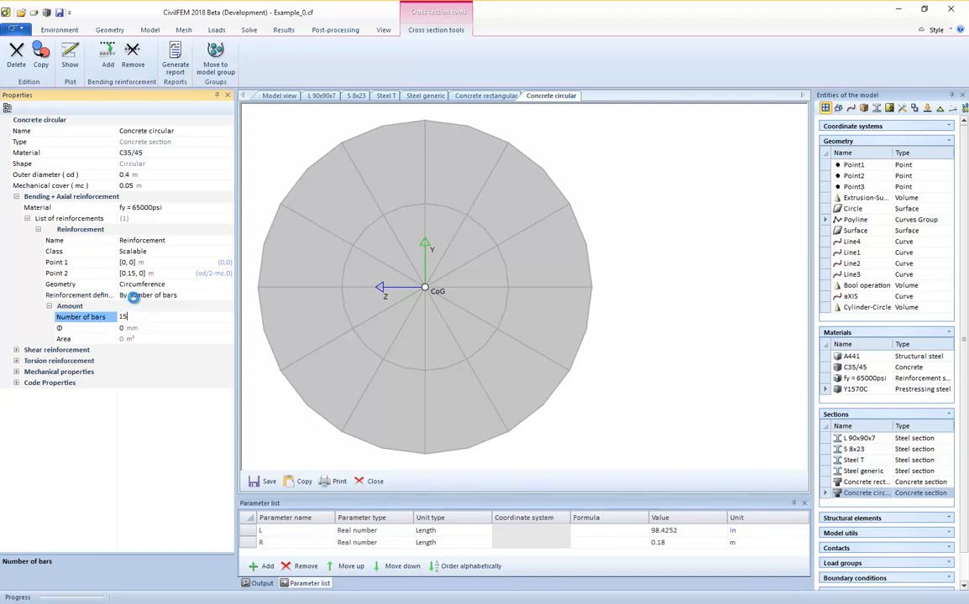
{"action": "type", "text": "15"}
{"action": "left_click", "coordinate": [116, 328]}
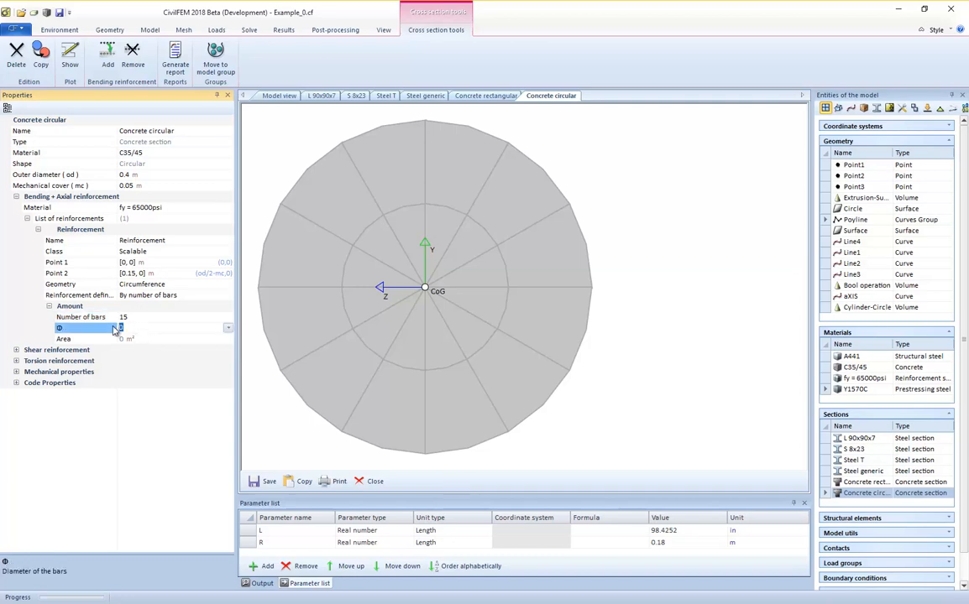
{"action": "type", "text": "20"}
{"action": "key", "text": "Return"}
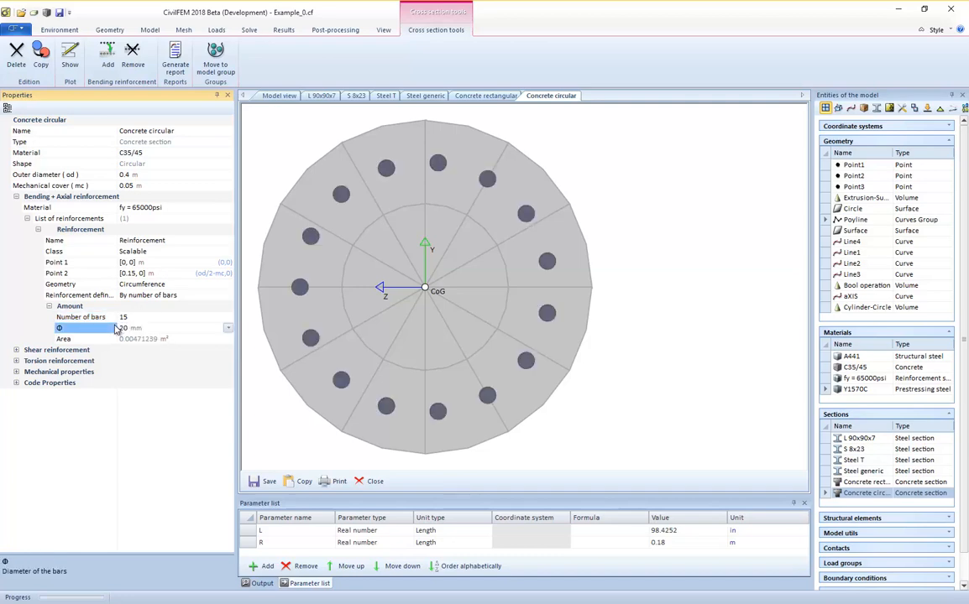
Step: Set the circular section's number of bars to 12 and its mechanical cover to 0.03 m
{"action": "left_click", "coordinate": [123, 316]}
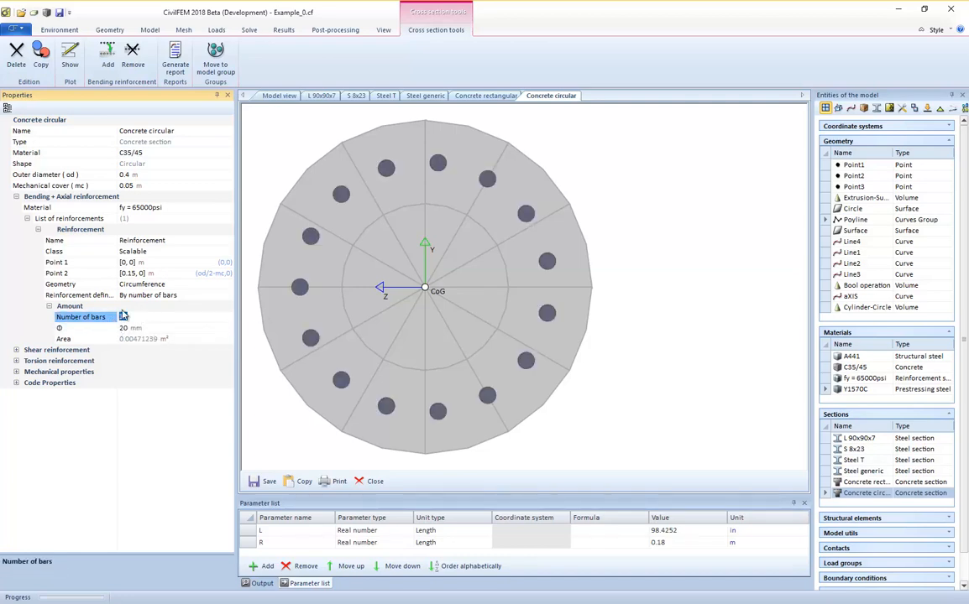
{"action": "type", "text": "12"}
{"action": "key", "text": "Return"}
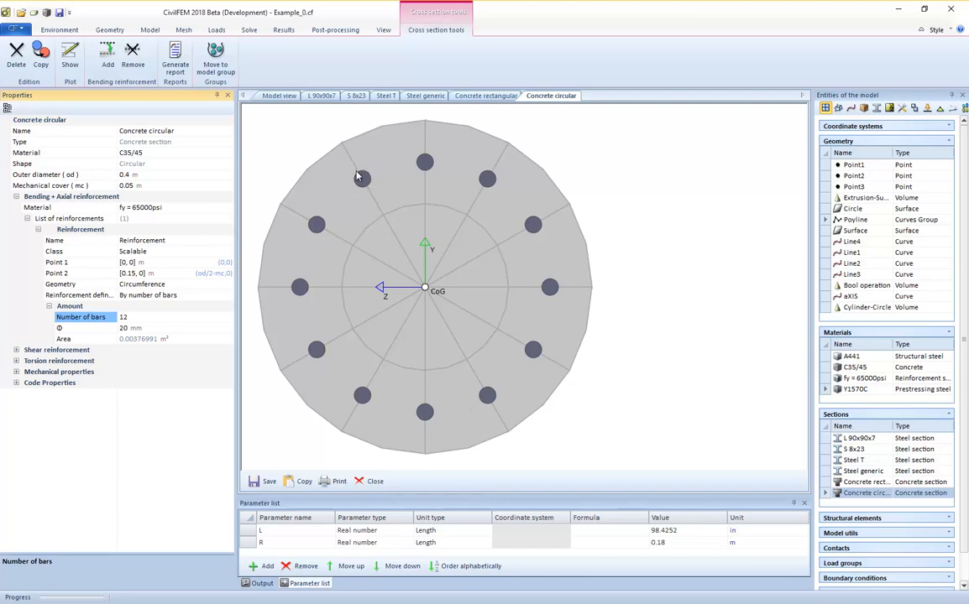
{"action": "left_click", "coordinate": [124, 184]}
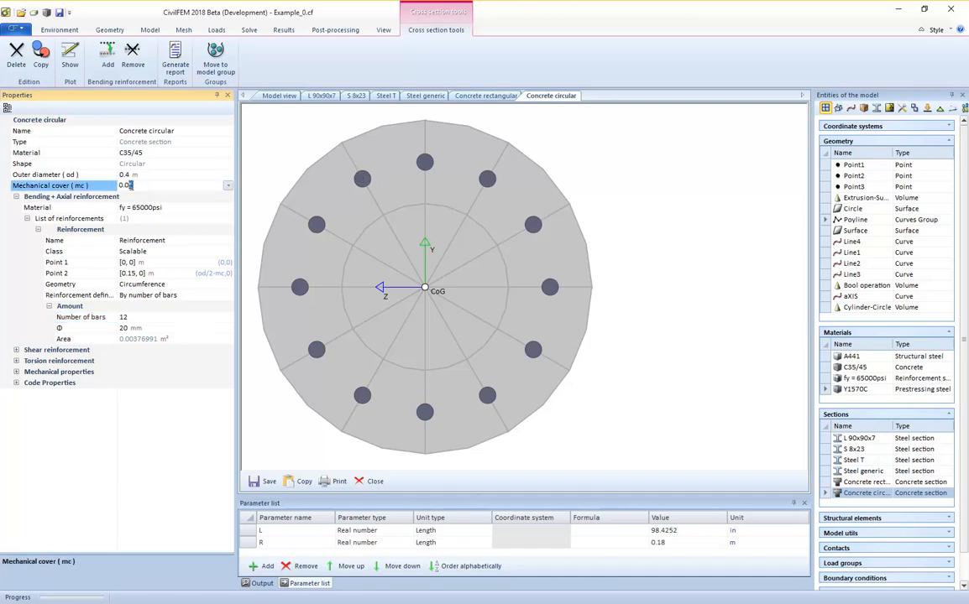
{"action": "type", "text": "0.03"}
{"action": "key", "text": "Return"}
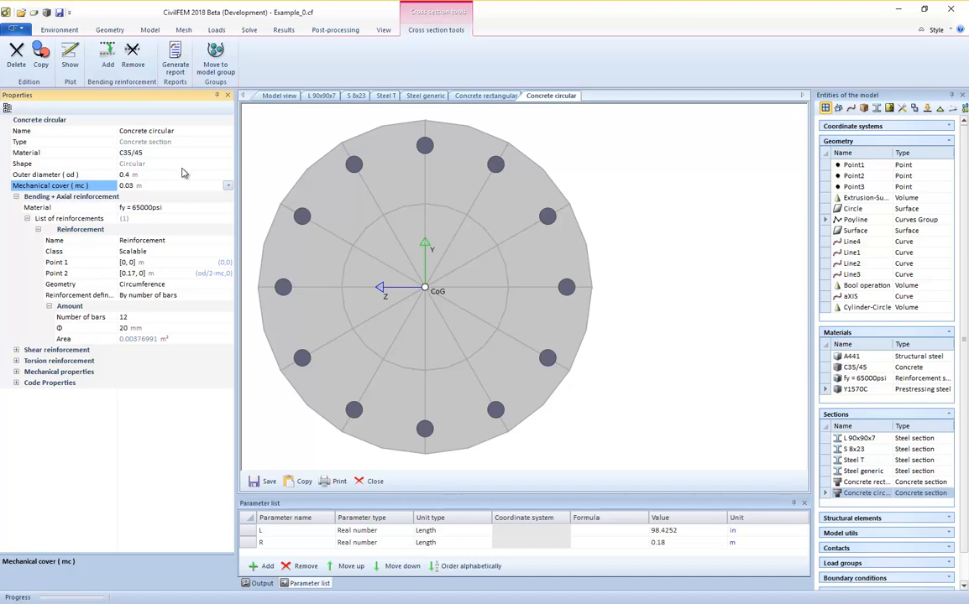
Step: Create a cable cross section with material Y1570C and an outer diameter of 0.1 m, and plot it
{"action": "left_click", "coordinate": [150, 30]}
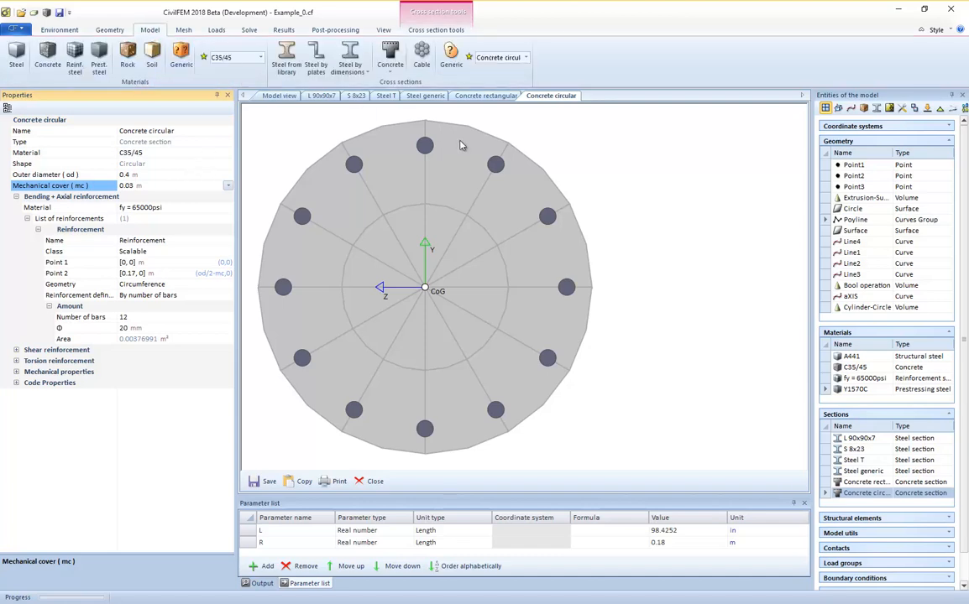
{"action": "left_click", "coordinate": [422, 57]}
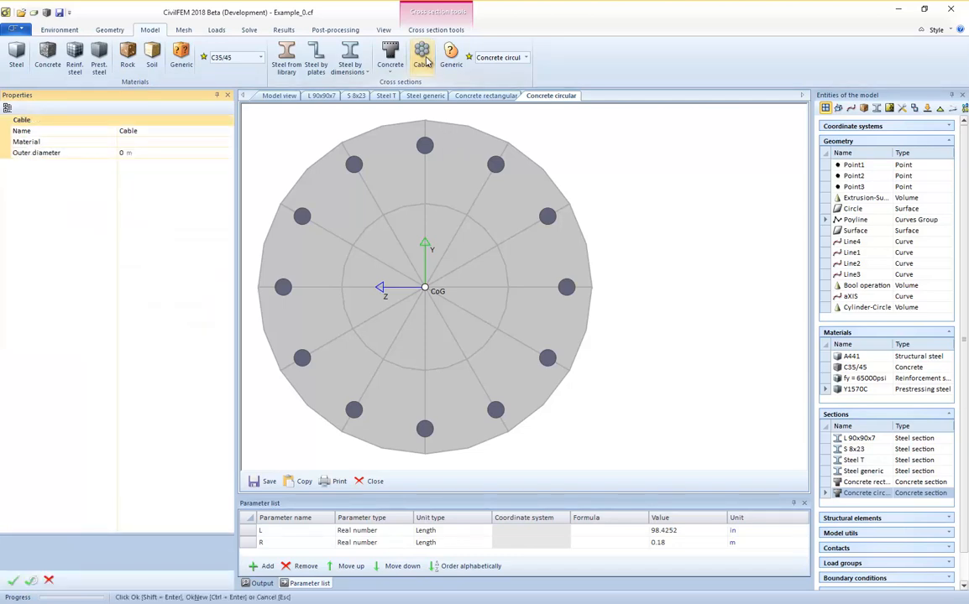
{"action": "left_click", "coordinate": [228, 144]}
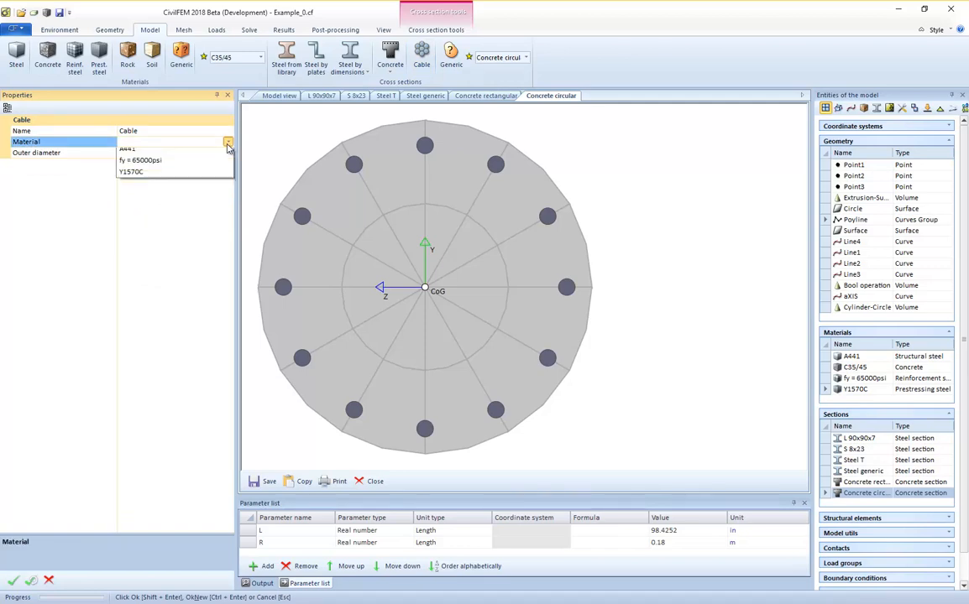
{"action": "left_click", "coordinate": [168, 161]}
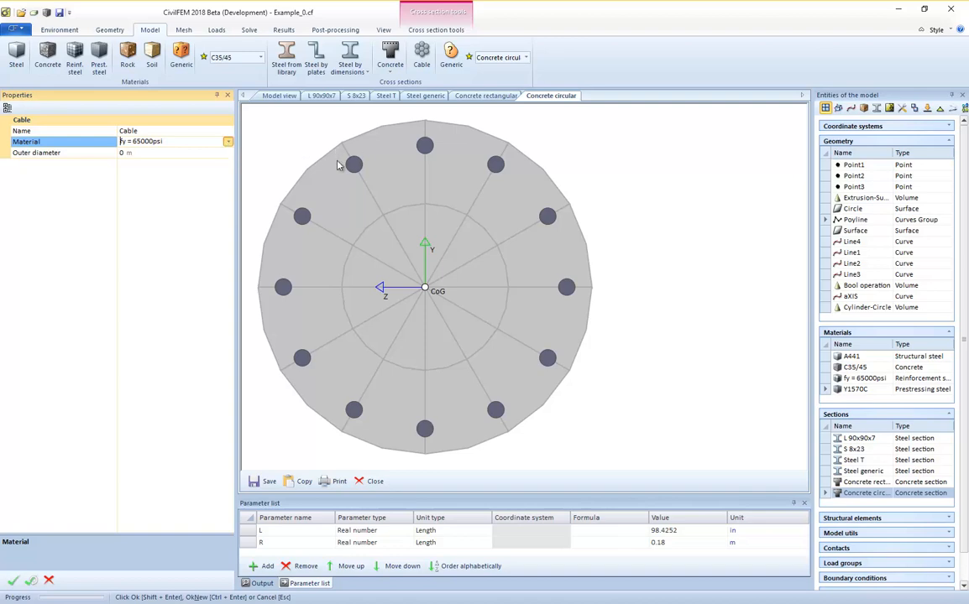
{"action": "left_click", "coordinate": [227, 144]}
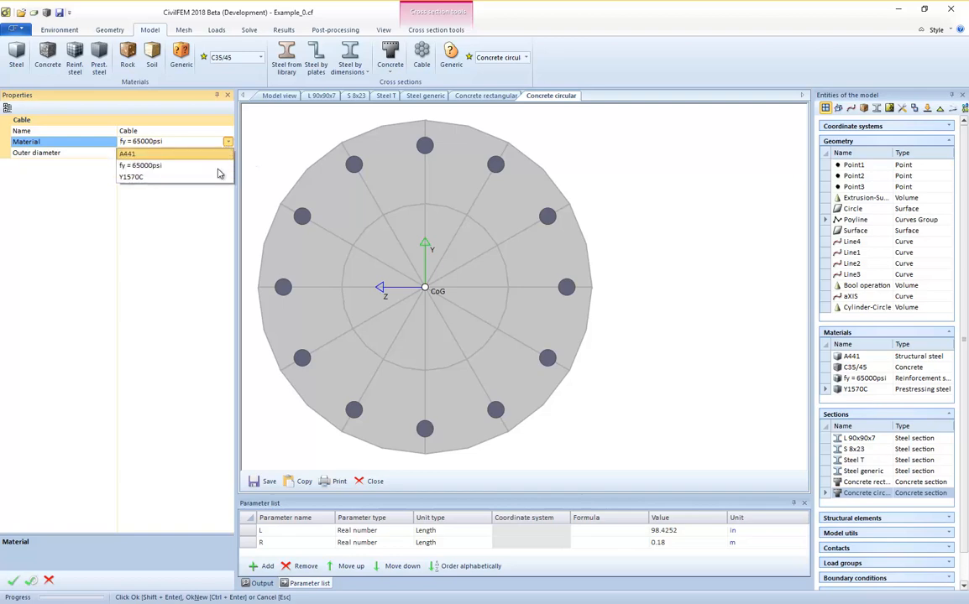
{"action": "left_click", "coordinate": [215, 177]}
{"action": "left_click", "coordinate": [123, 153]}
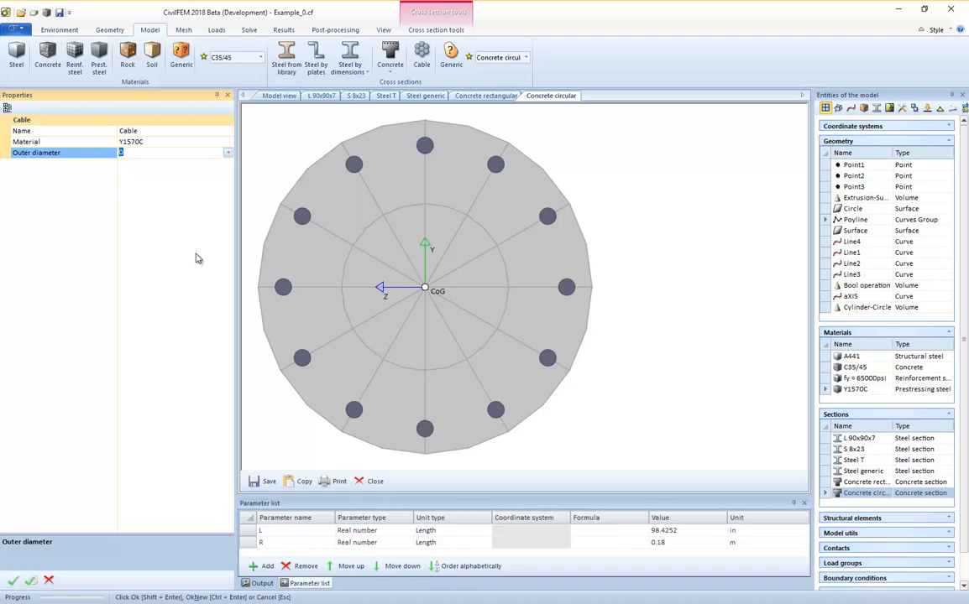
{"action": "type", "text": "0.1"}
{"action": "key", "text": "Return"}
{"action": "left_click", "coordinate": [13, 579]}
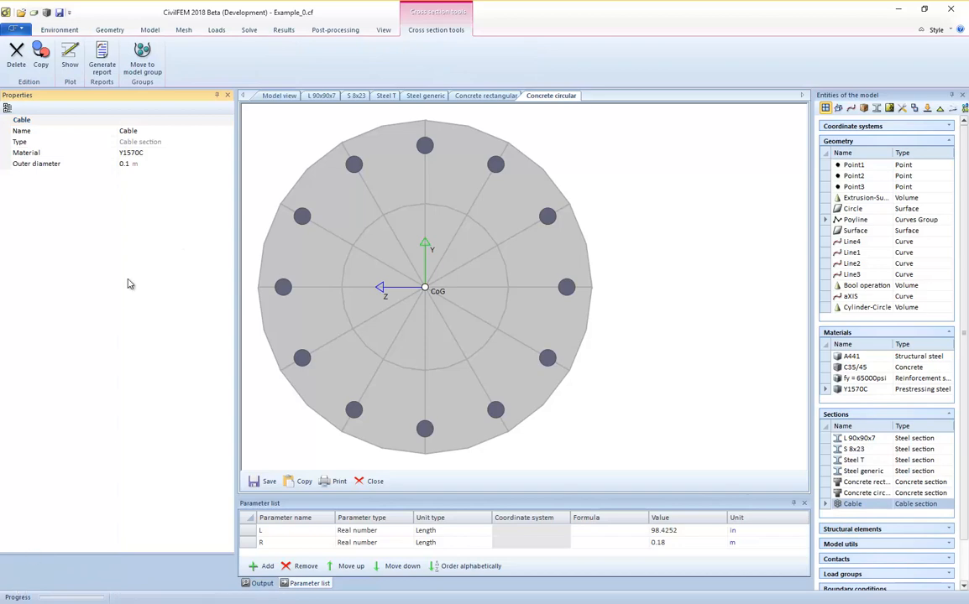
{"action": "left_click", "coordinate": [70, 56]}
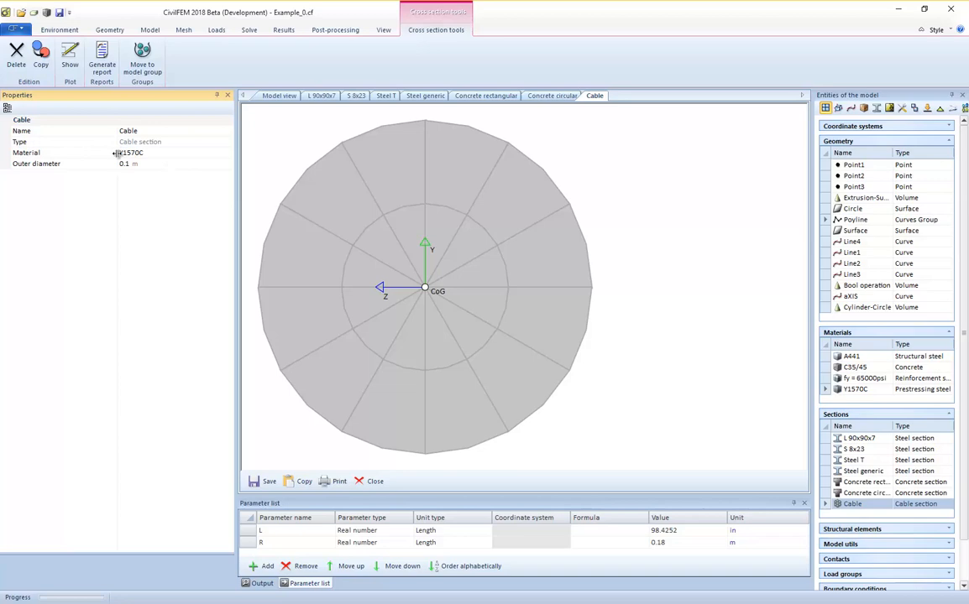
Step: Start a generic cross section and examine its Iyy, Izz and J torsion constant properties
{"action": "left_click", "coordinate": [150, 30]}
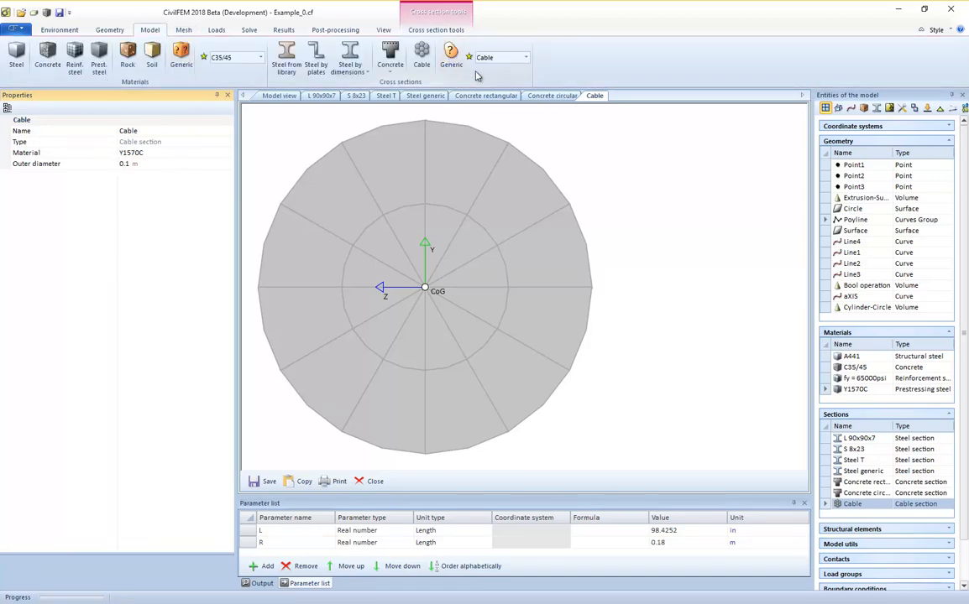
{"action": "left_click", "coordinate": [451, 55]}
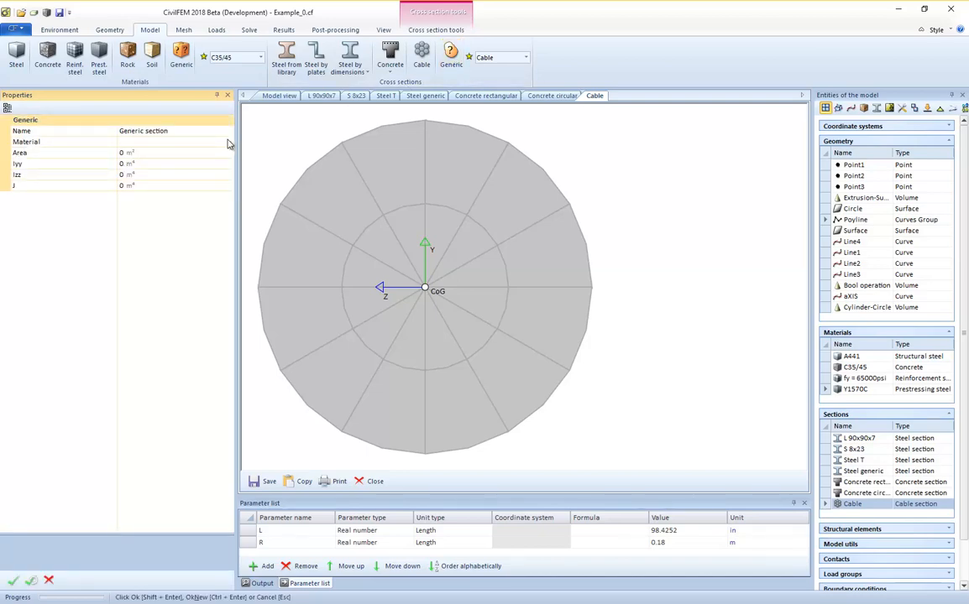
{"action": "left_click", "coordinate": [40, 162]}
{"action": "left_click", "coordinate": [40, 175]}
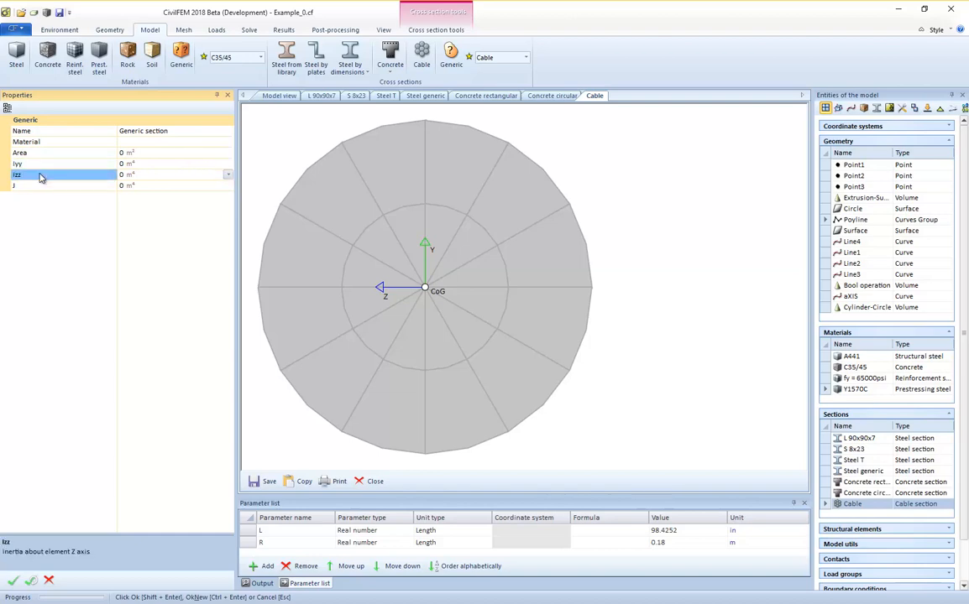
{"action": "left_click", "coordinate": [41, 185]}
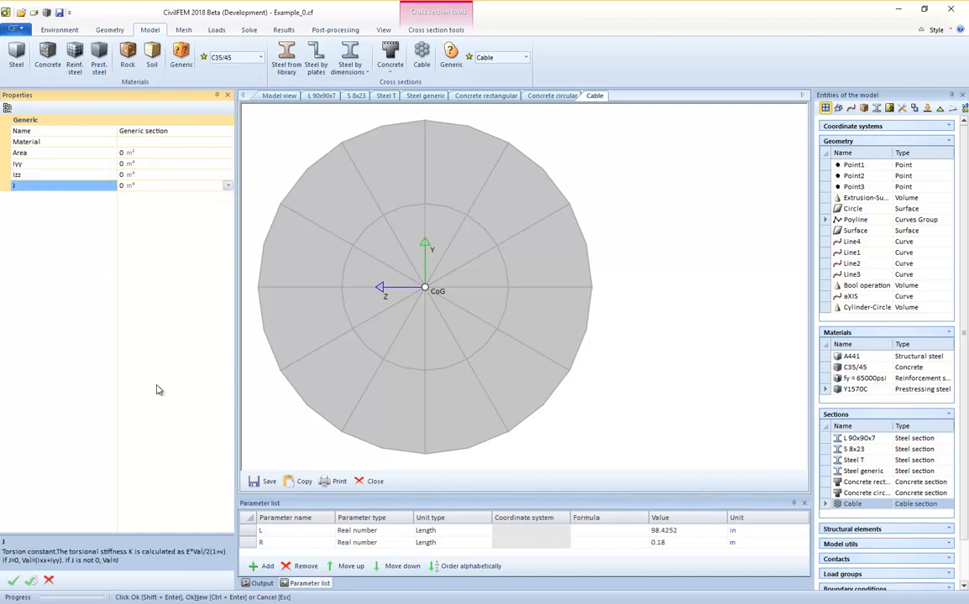